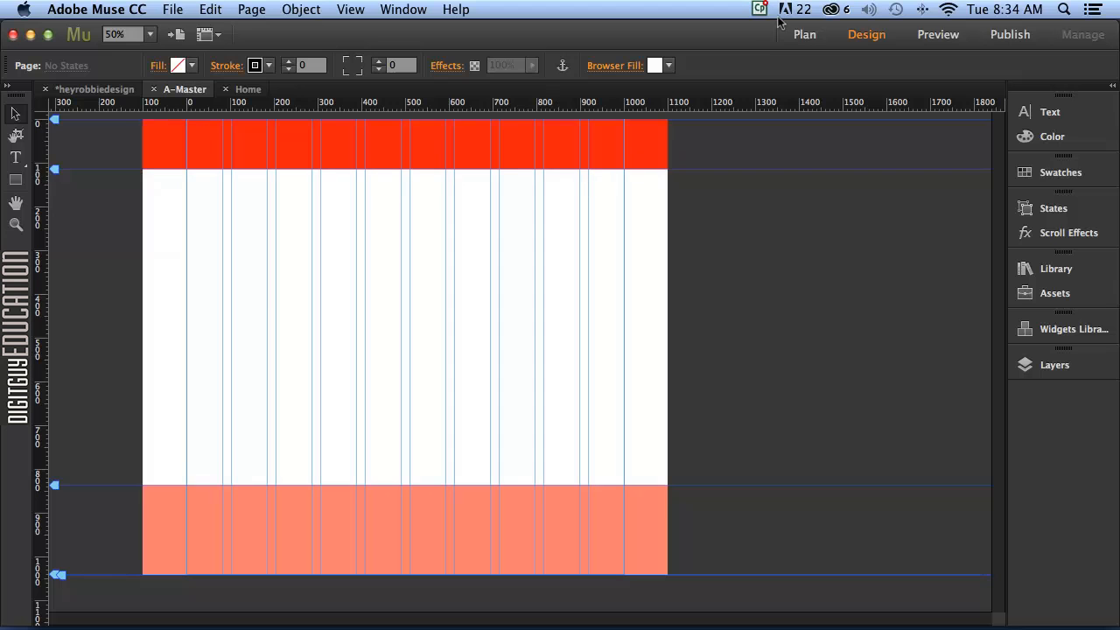
Step: On the A-Master page, move the header guide slightly lower and extend the red header rectangle down to it
left_click(804, 34)
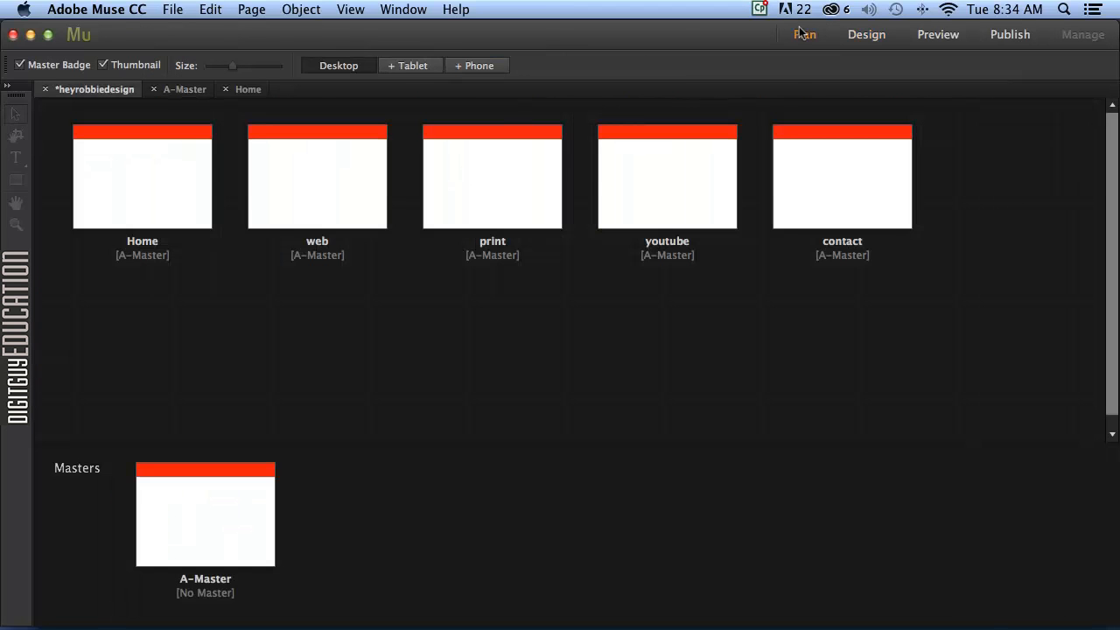
double_click(189, 512)
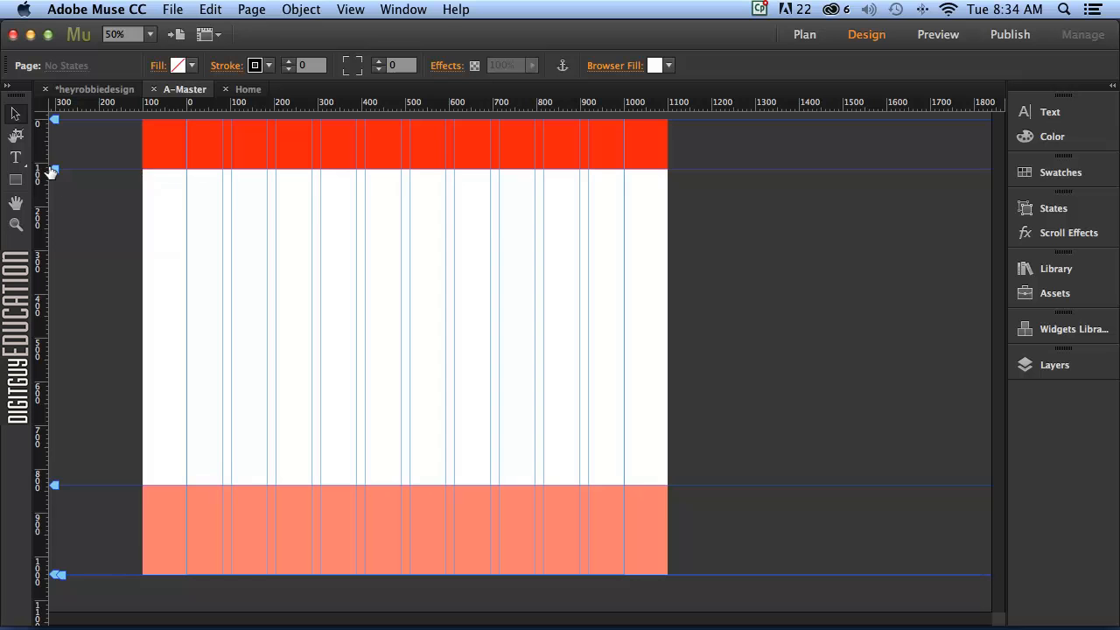
left_click_drag(49, 168, 45, 182)
left_click(271, 137)
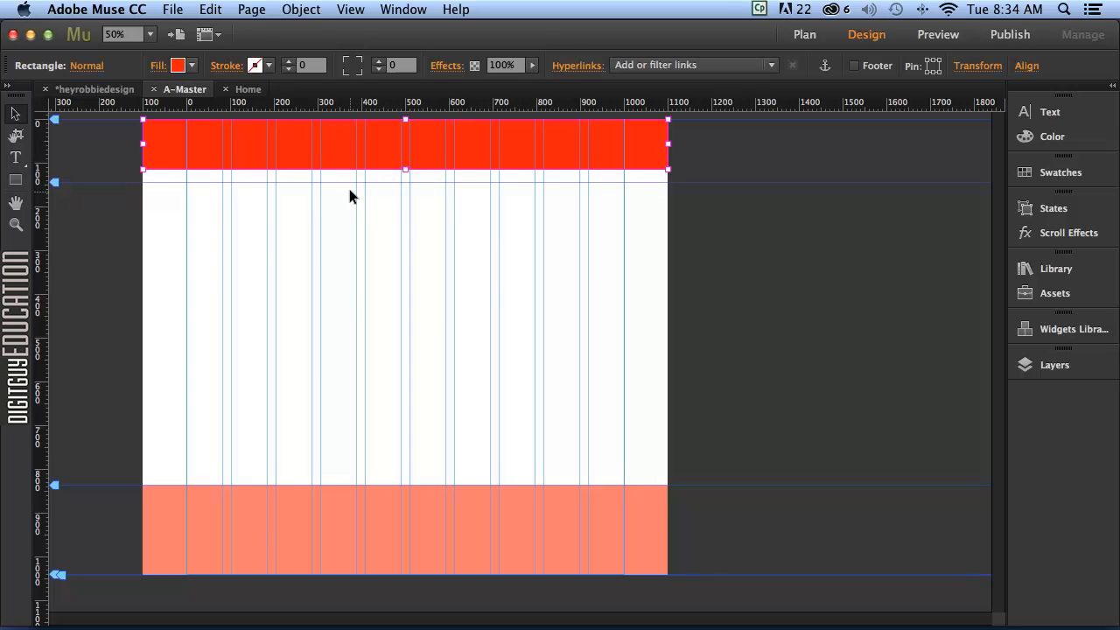
left_click_drag(398, 163, 399, 172)
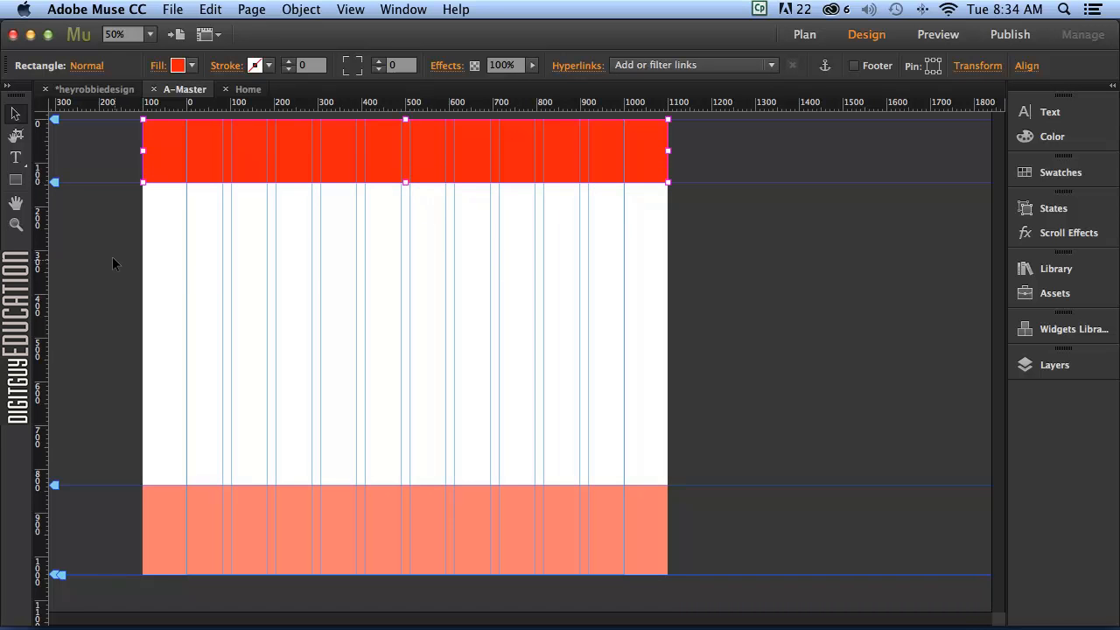
left_click(105, 259)
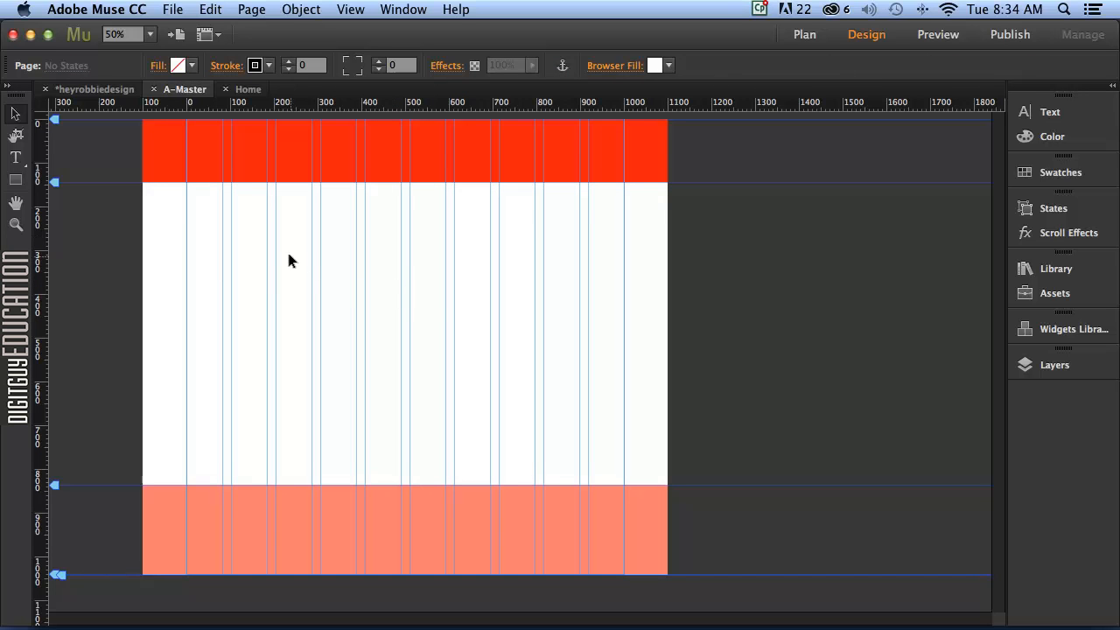
Step: Add a text frame reading "heyrobbie DESIGN" in the red header on the header layer and set its font size to 54
left_click(1062, 366)
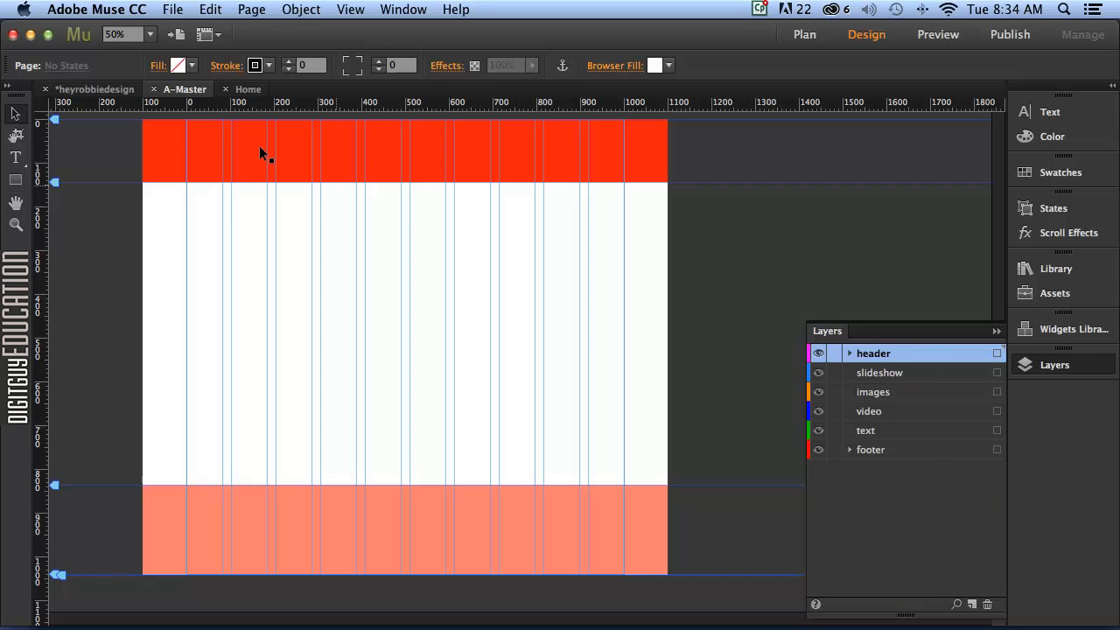
left_click(15, 157)
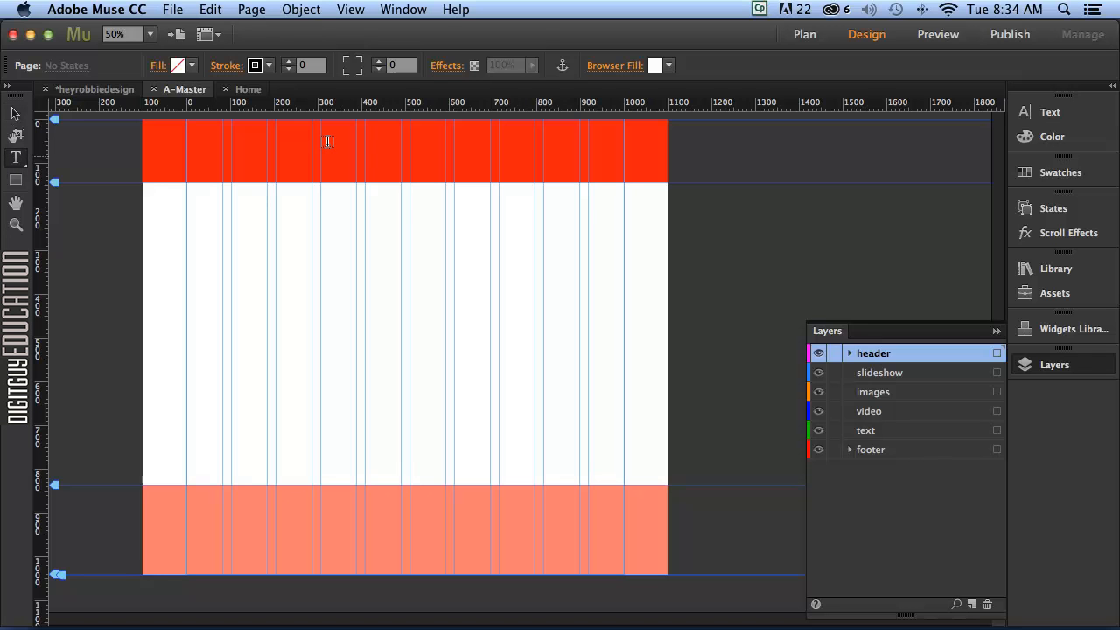
left_click_drag(219, 133, 445, 152)
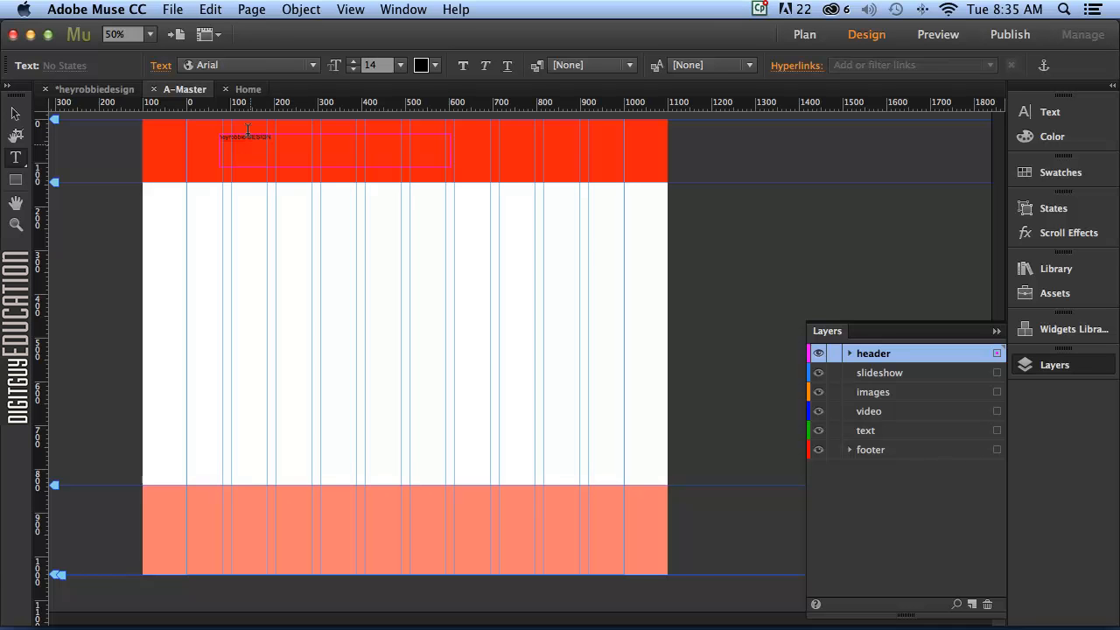
left_click_drag(277, 135, 223, 133)
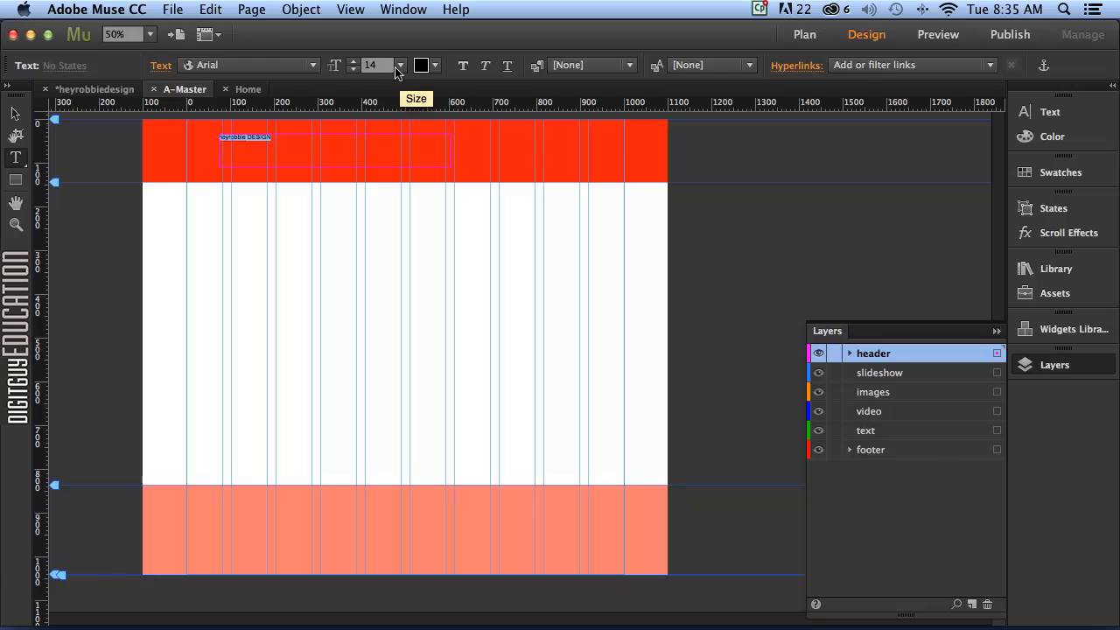
left_click(352, 60)
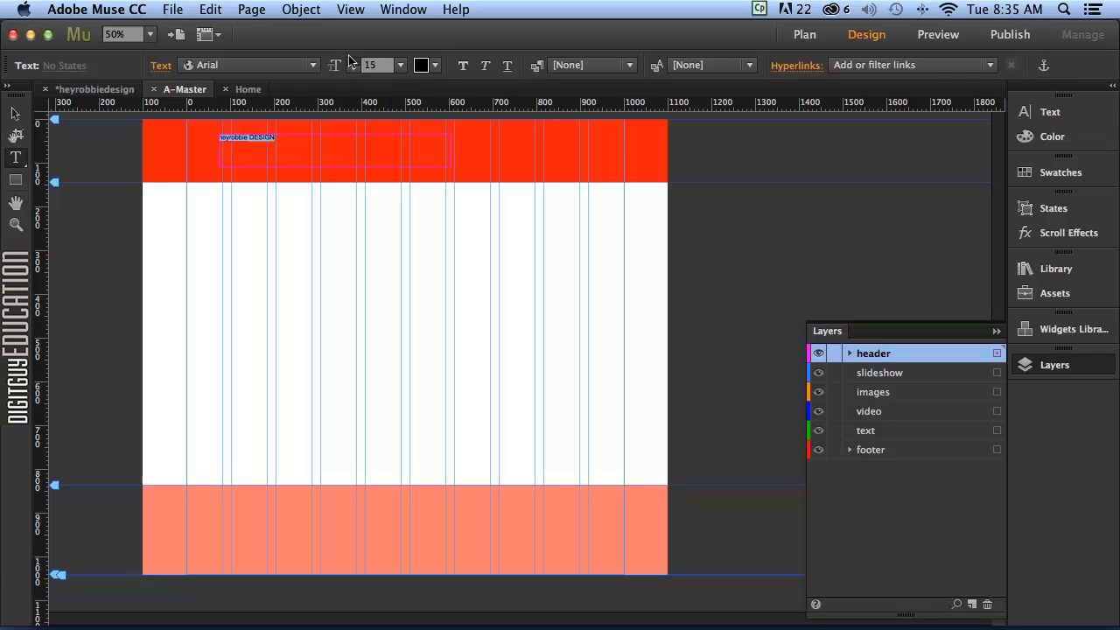
left_click(352, 60)
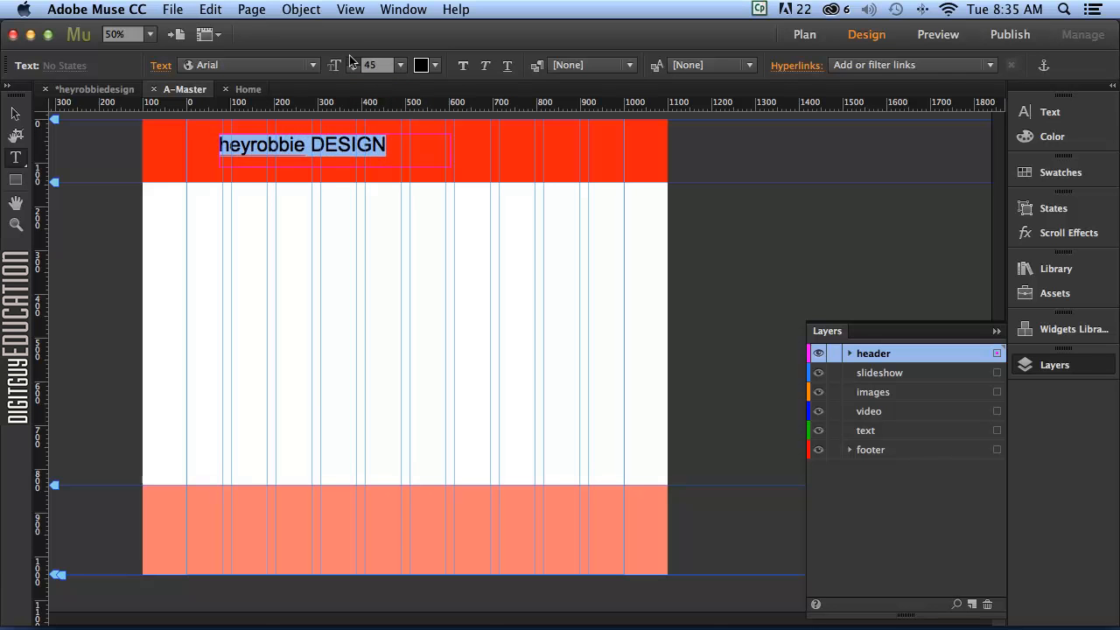
Step: Move the "heyrobbie DESIGN" text frame to roughly the middle of the red header
left_click(16, 114)
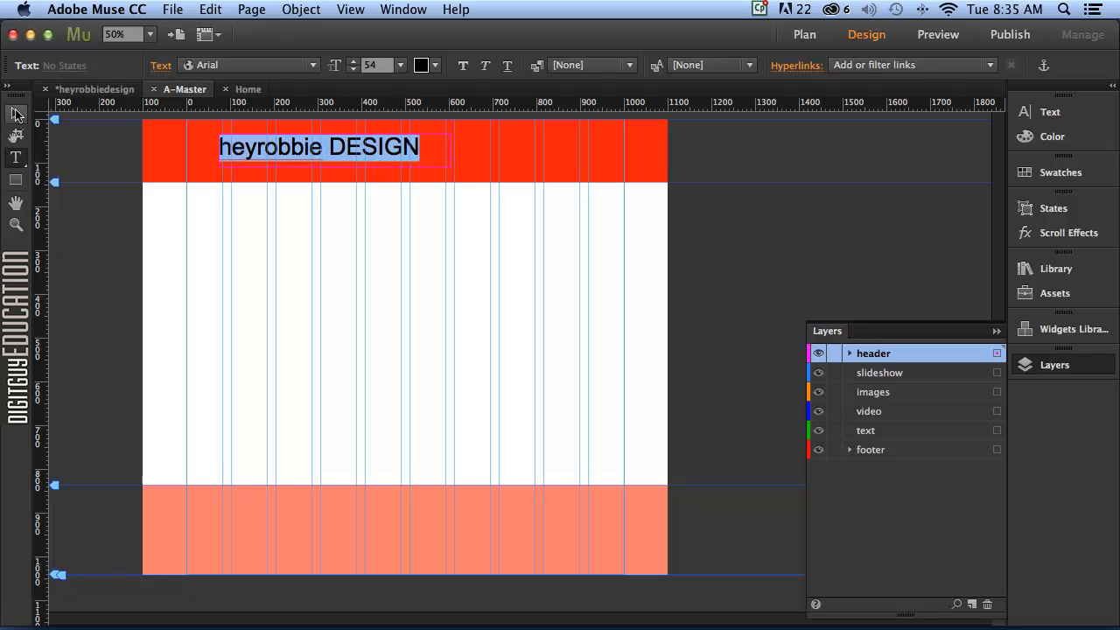
left_click_drag(280, 150, 367, 151)
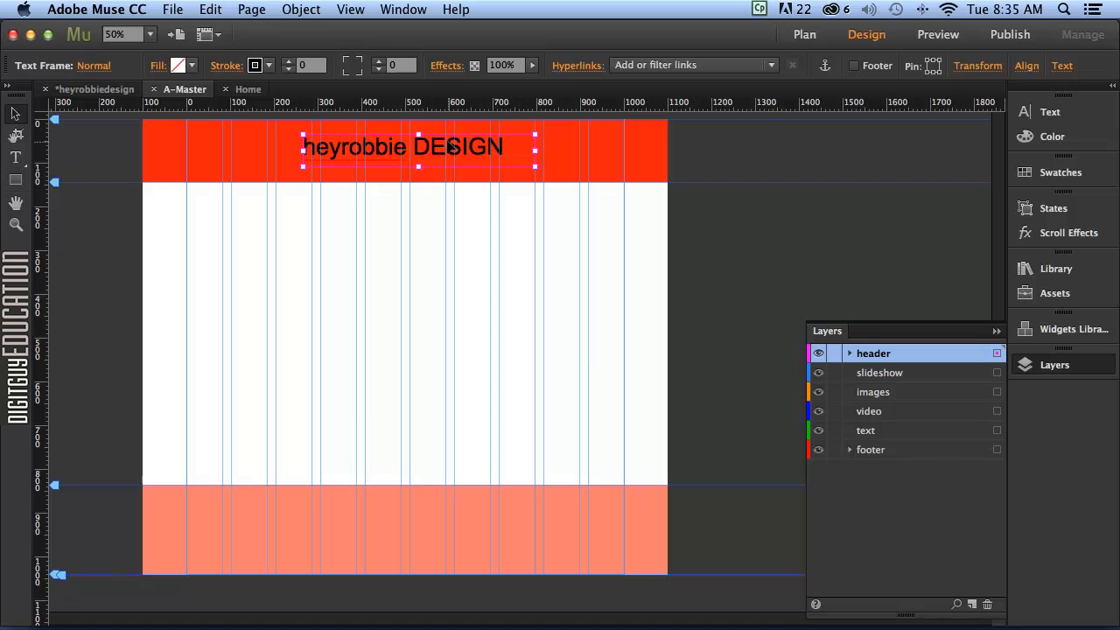
left_click_drag(450, 146, 447, 147)
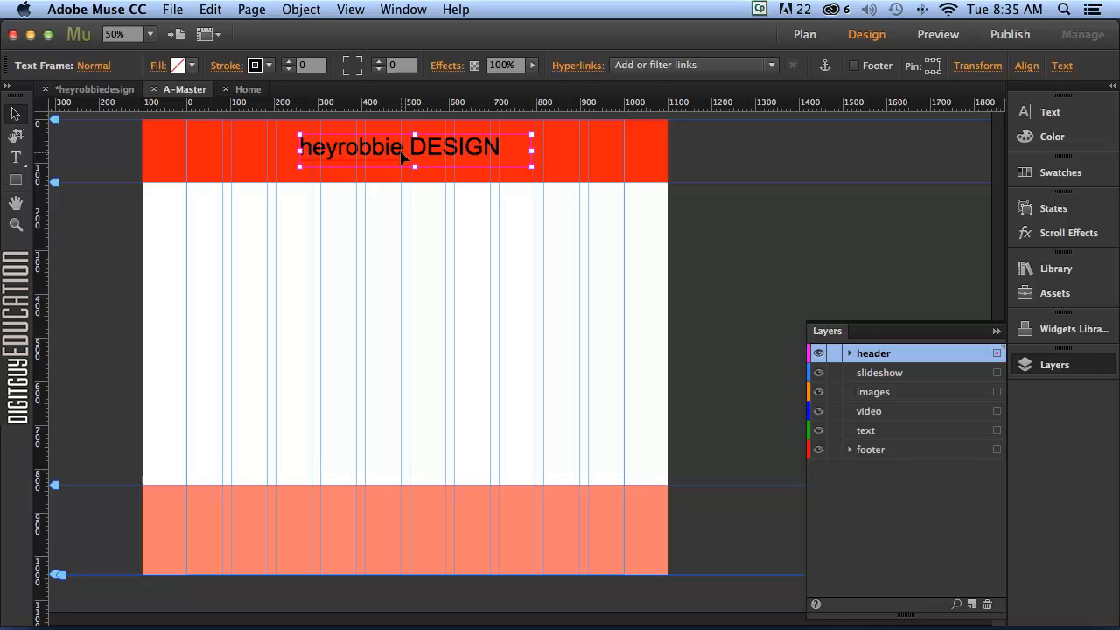
Step: Select the word "heyrobbie" in the header text and add the Aguafina Script web font to the available fonts
double_click(349, 147)
left_click_drag(401, 141, 283, 140)
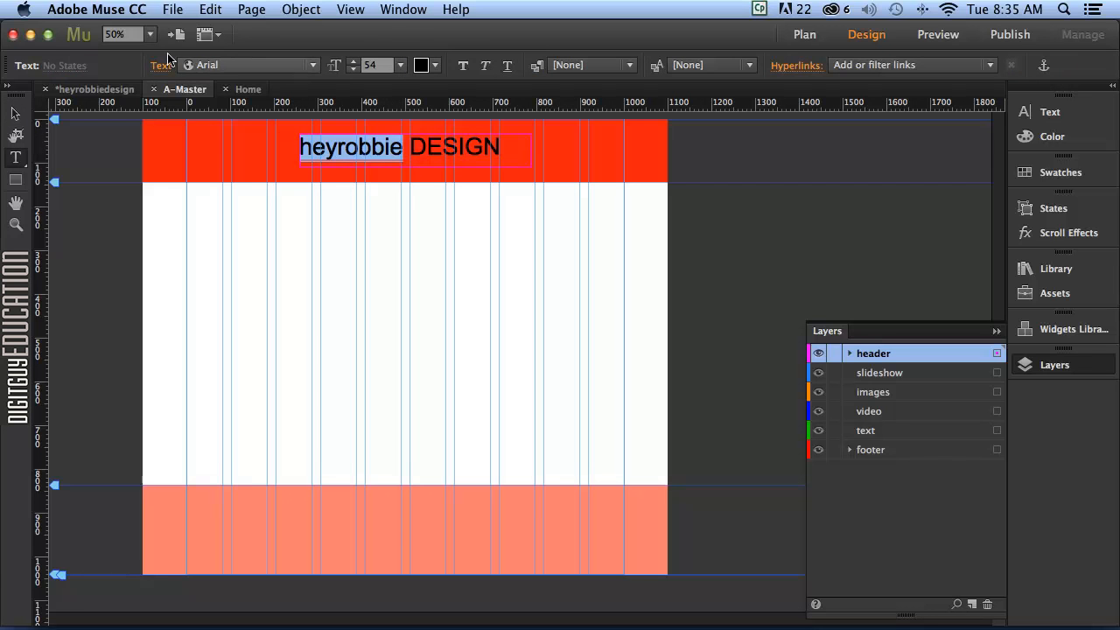
left_click(309, 65)
mouse_move(320, 171)
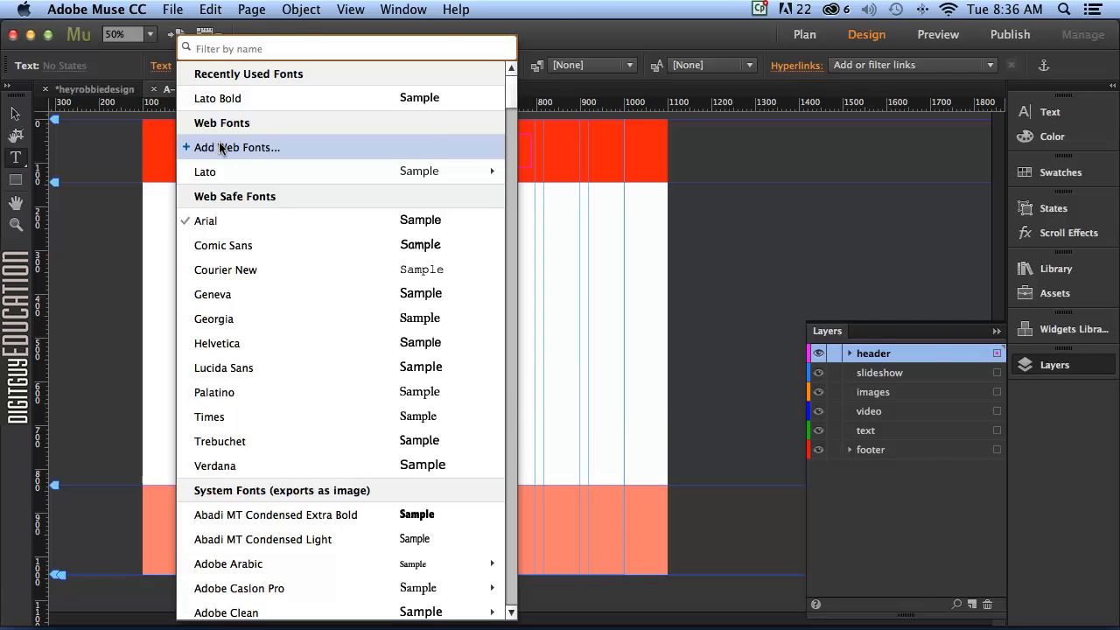
left_click(220, 149)
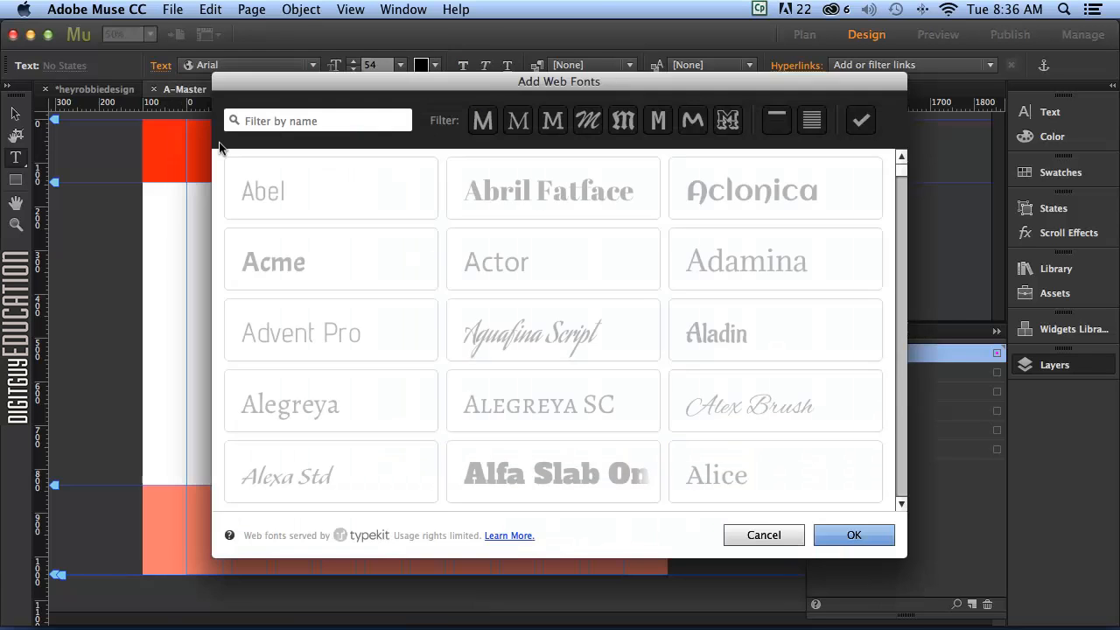
left_click(526, 330)
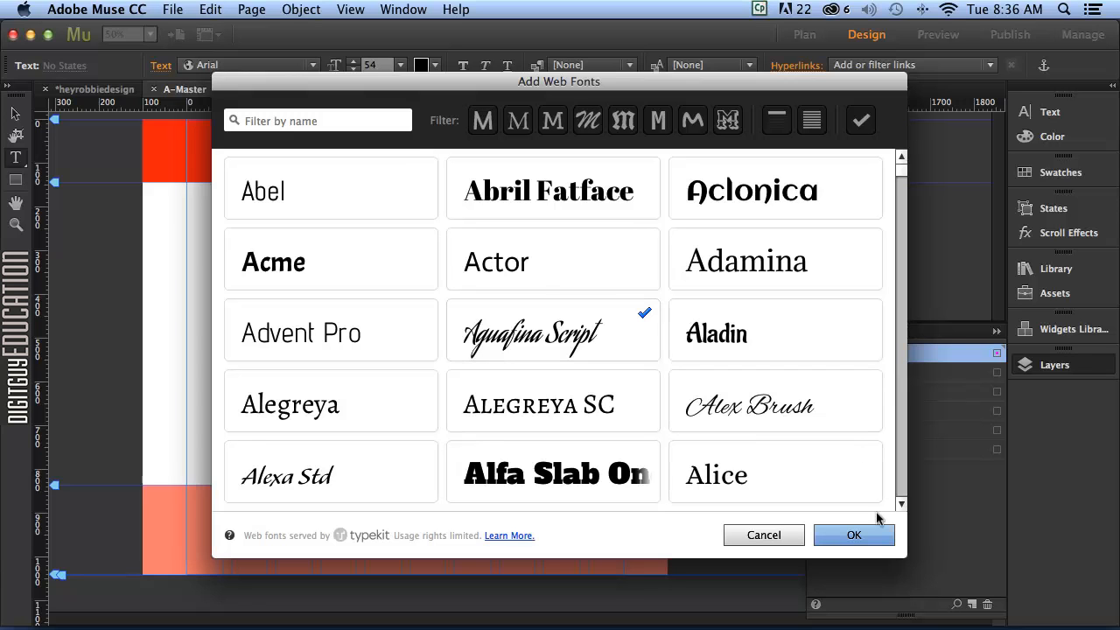
left_click(849, 536)
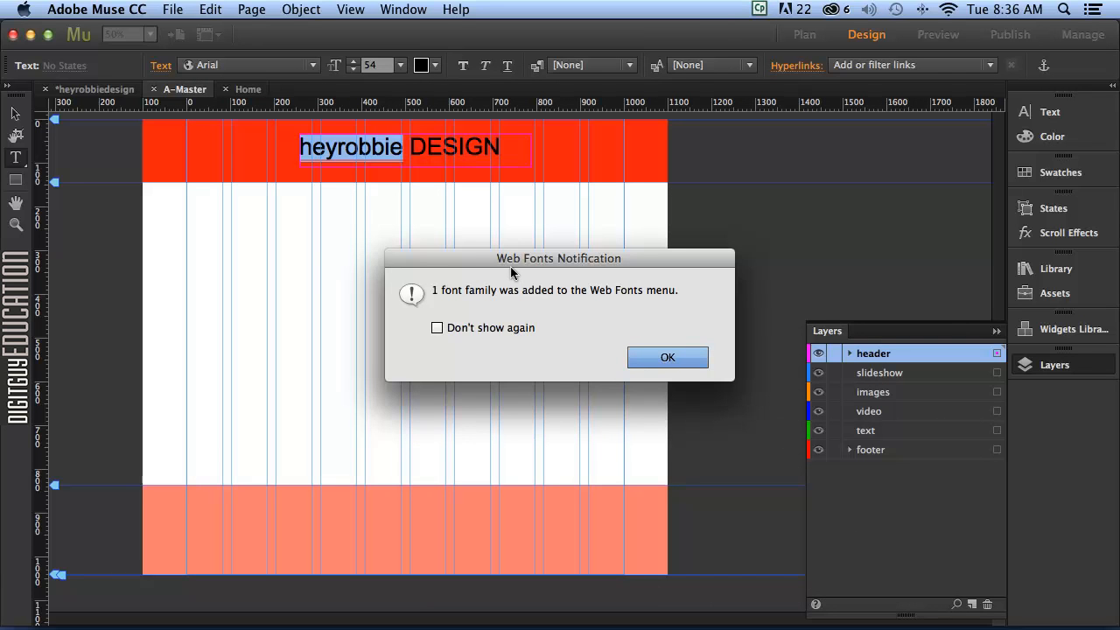
left_click(675, 359)
left_click(667, 358)
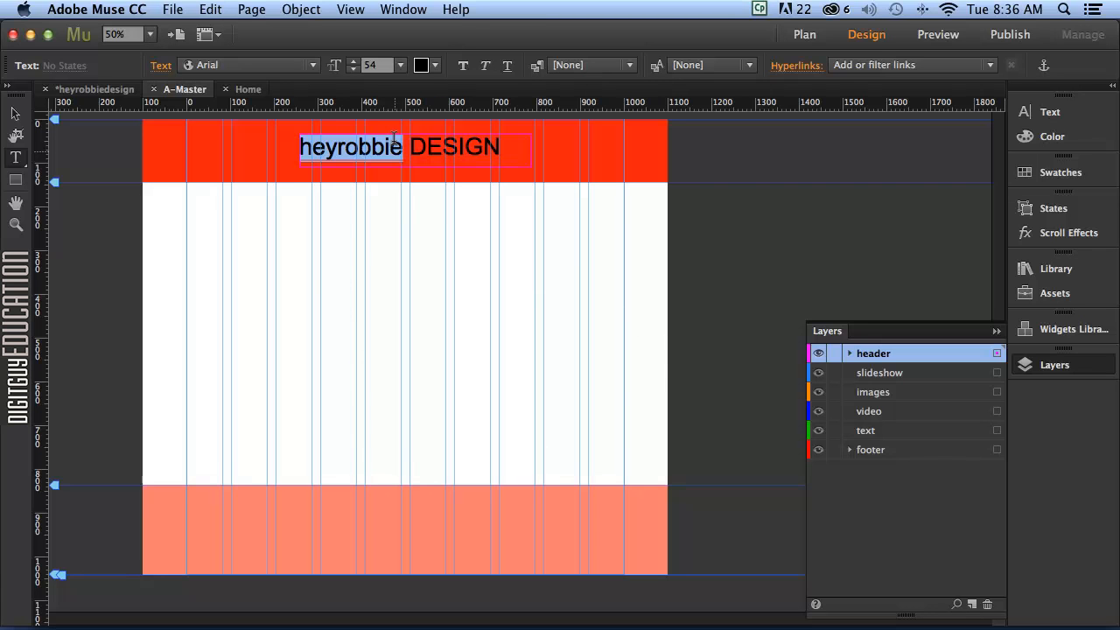
Step: Apply the Aguafina Script font and a white text color to the word "heyrobbie"
left_click(252, 63)
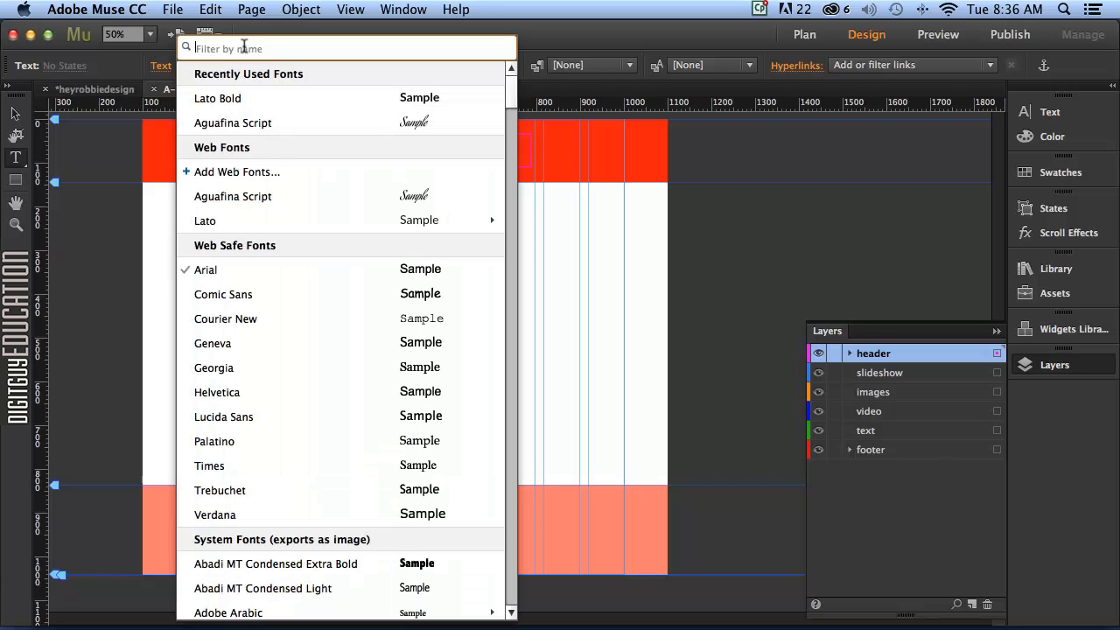
left_click(245, 197)
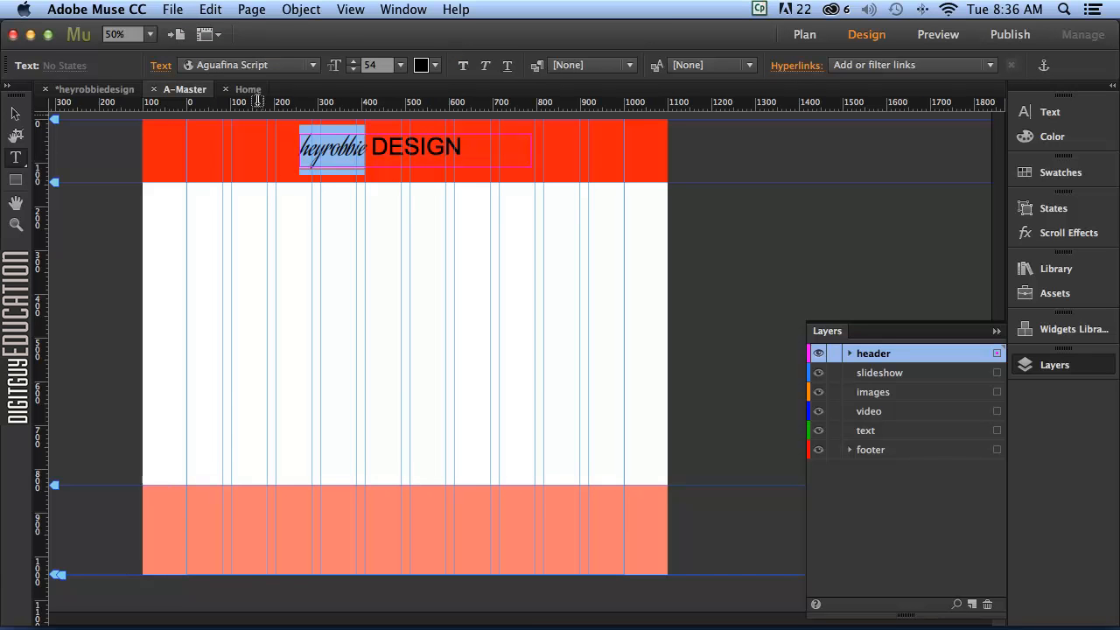
left_click(252, 58)
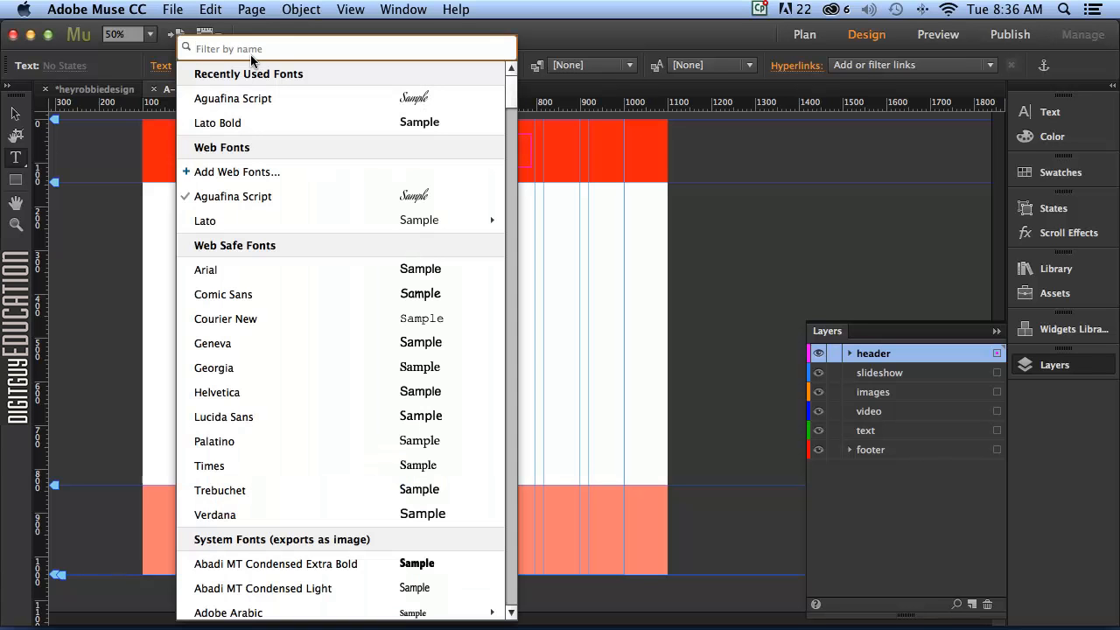
left_click(606, 205)
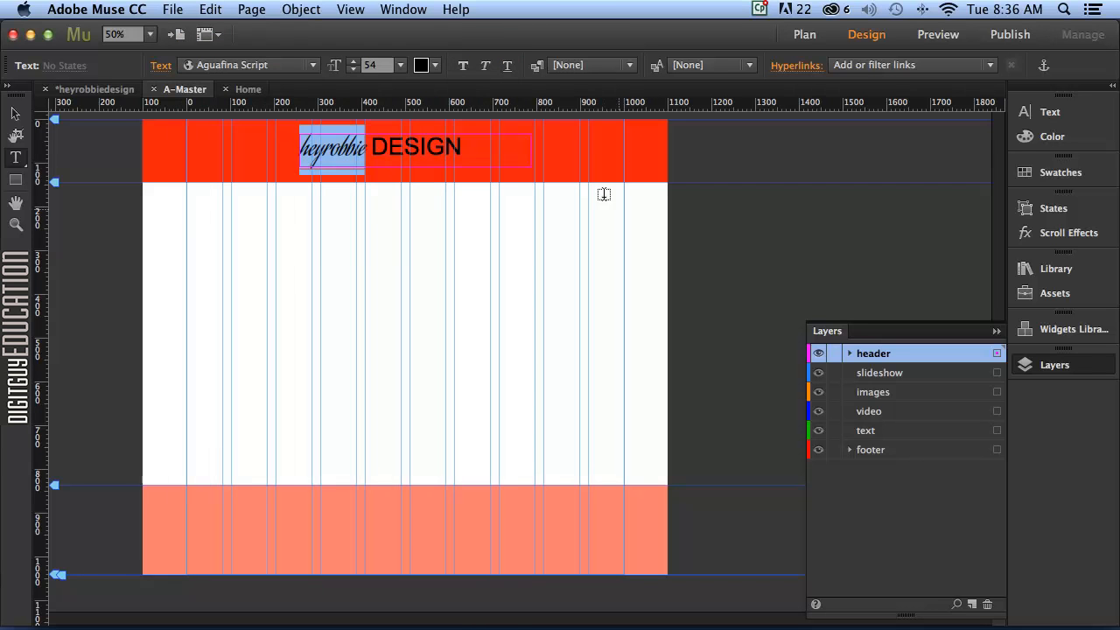
left_click(434, 67)
left_click(654, 90)
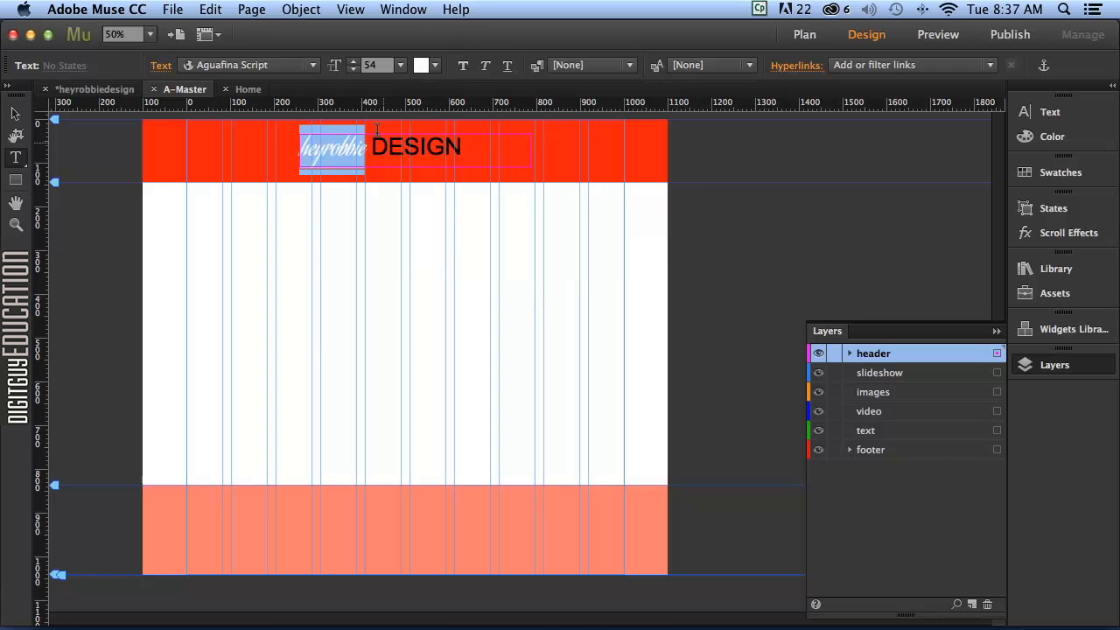
Step: Format the word "DESIGN" in the header text with the Lato Bold font and white color
left_click_drag(369, 137, 469, 138)
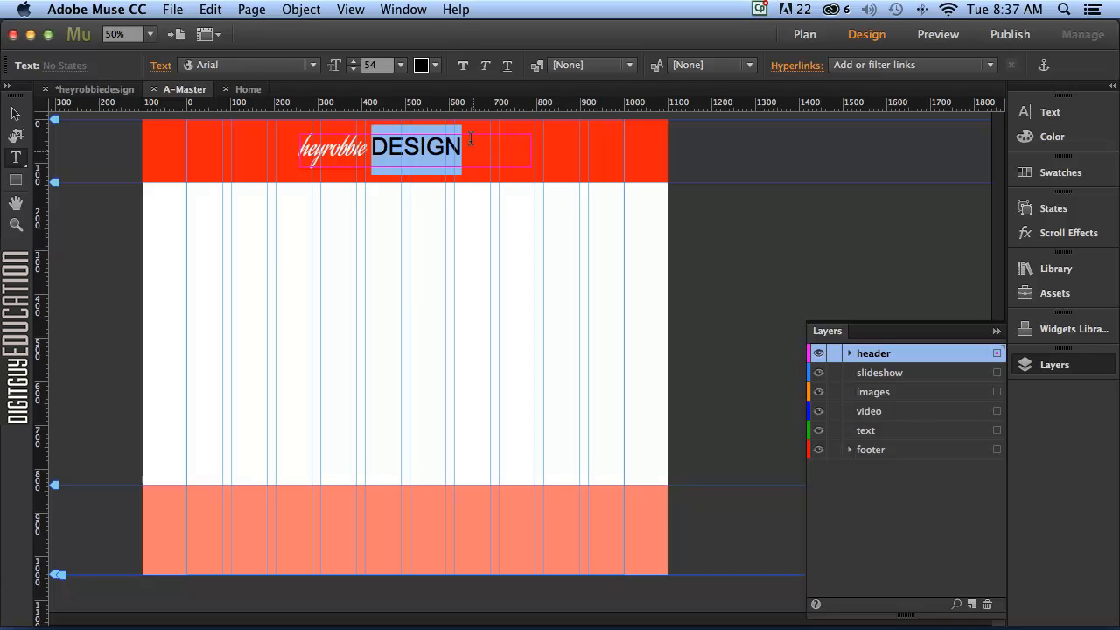
left_click(290, 67)
mouse_move(259, 224)
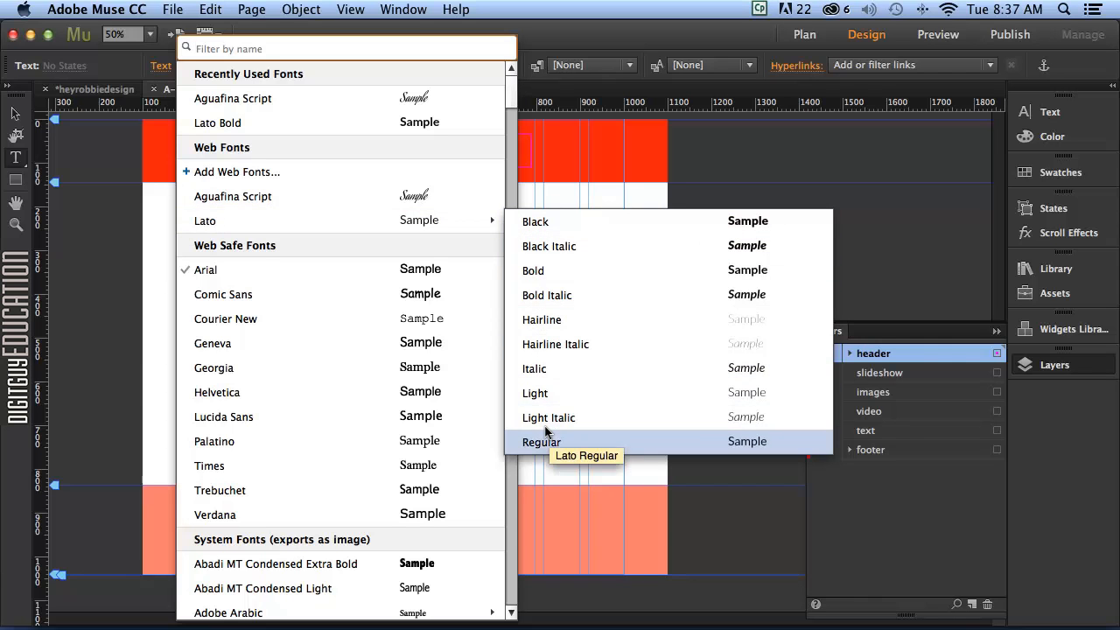
left_click(542, 271)
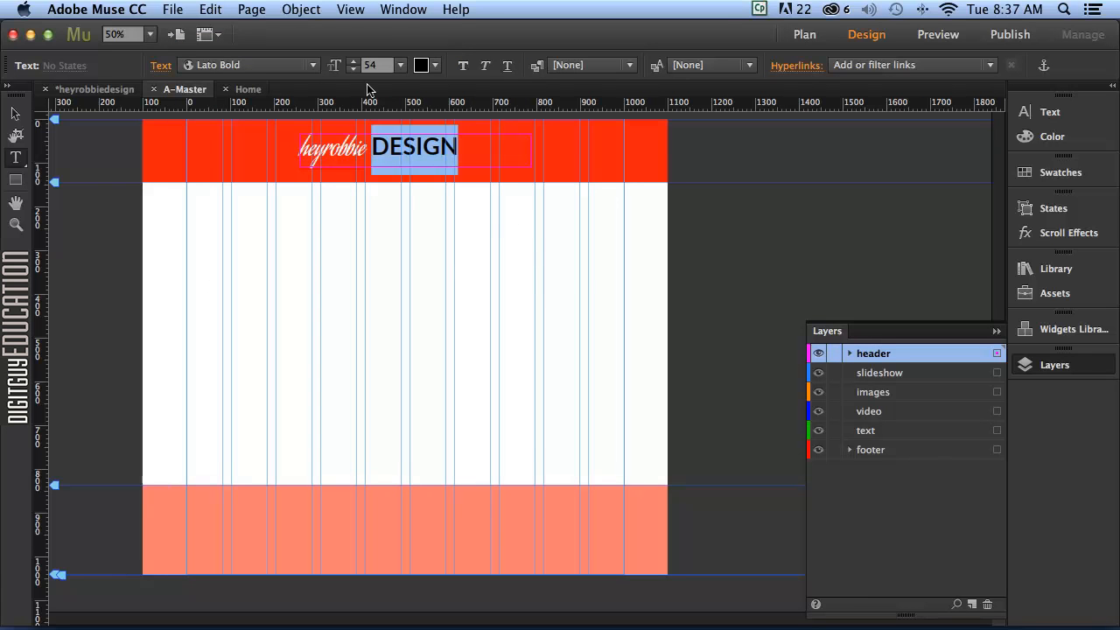
left_click(433, 65)
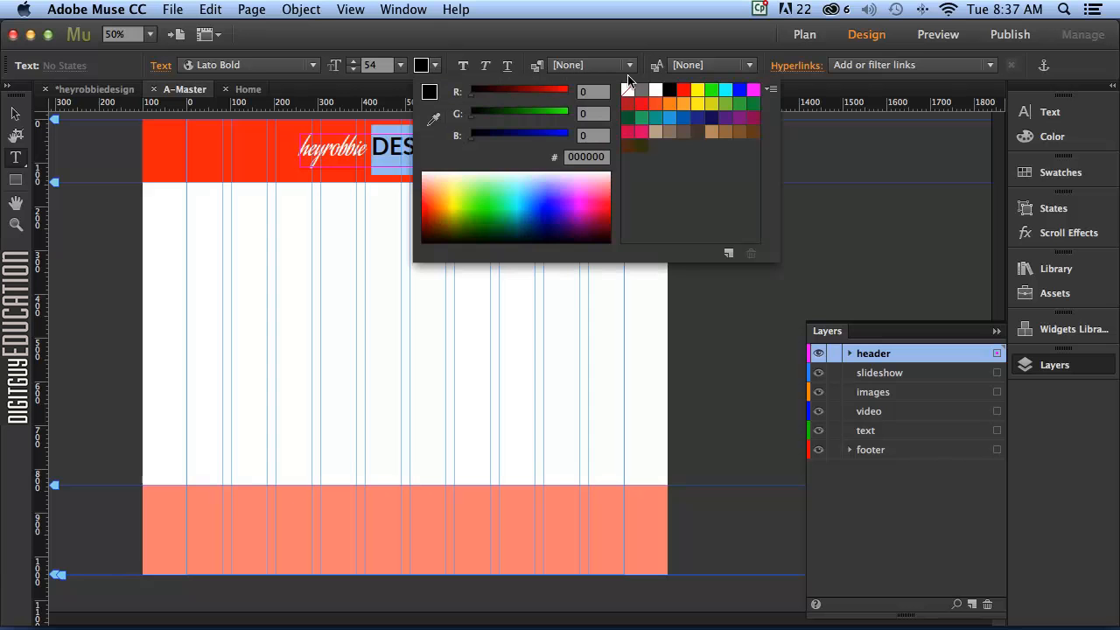
left_click(655, 89)
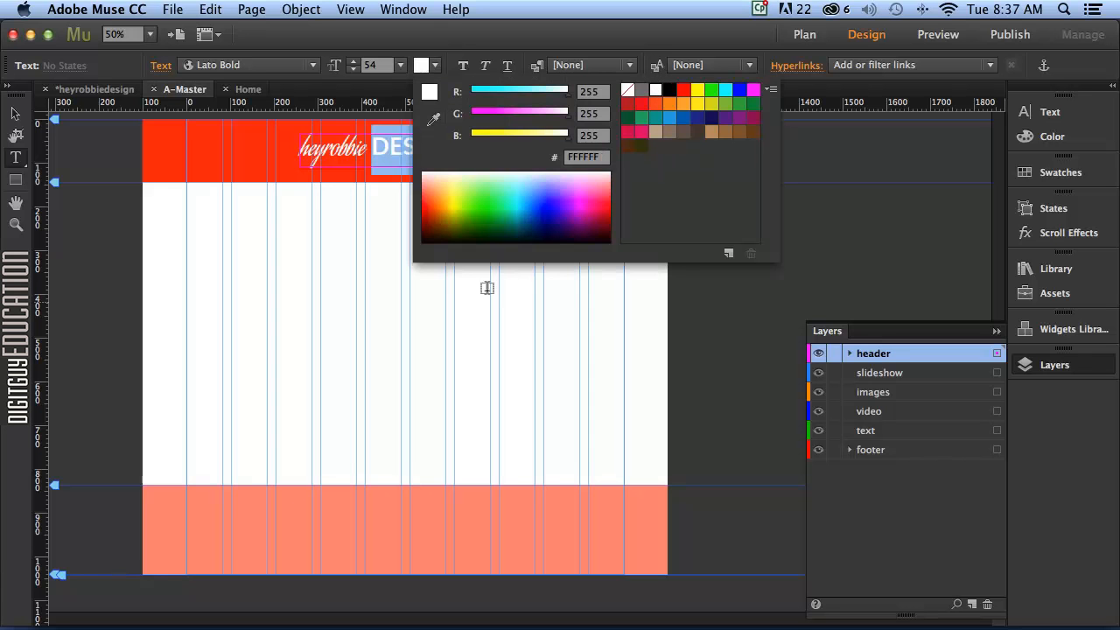
left_click(15, 114)
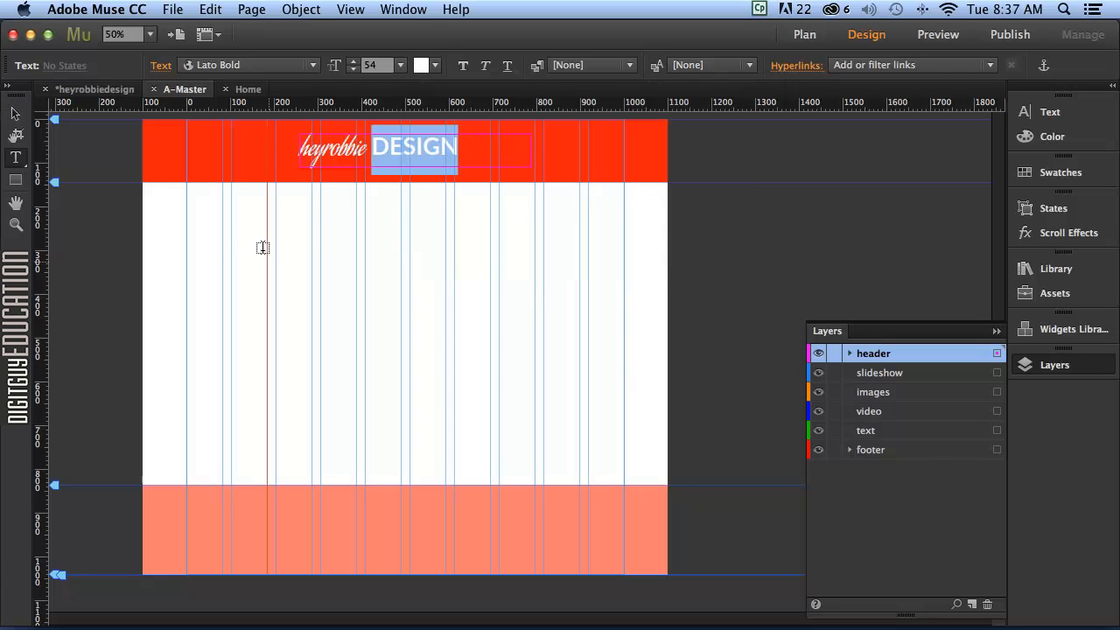
left_click(489, 134)
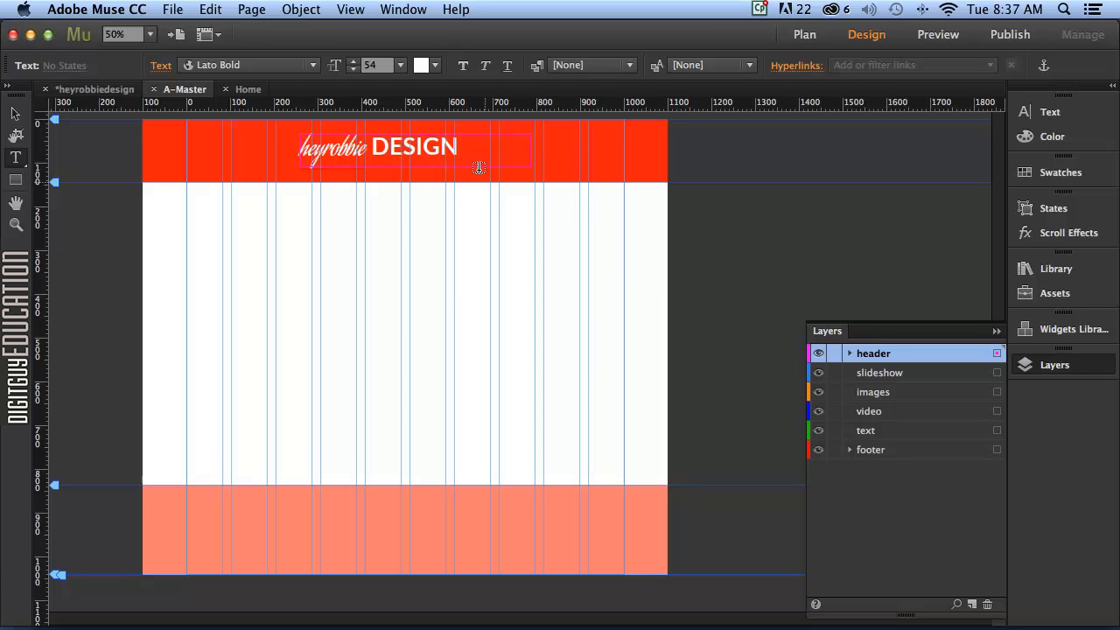
Step: Enlarge the word "heyrobbie" in the header text to font size 75
left_click_drag(366, 135, 276, 131)
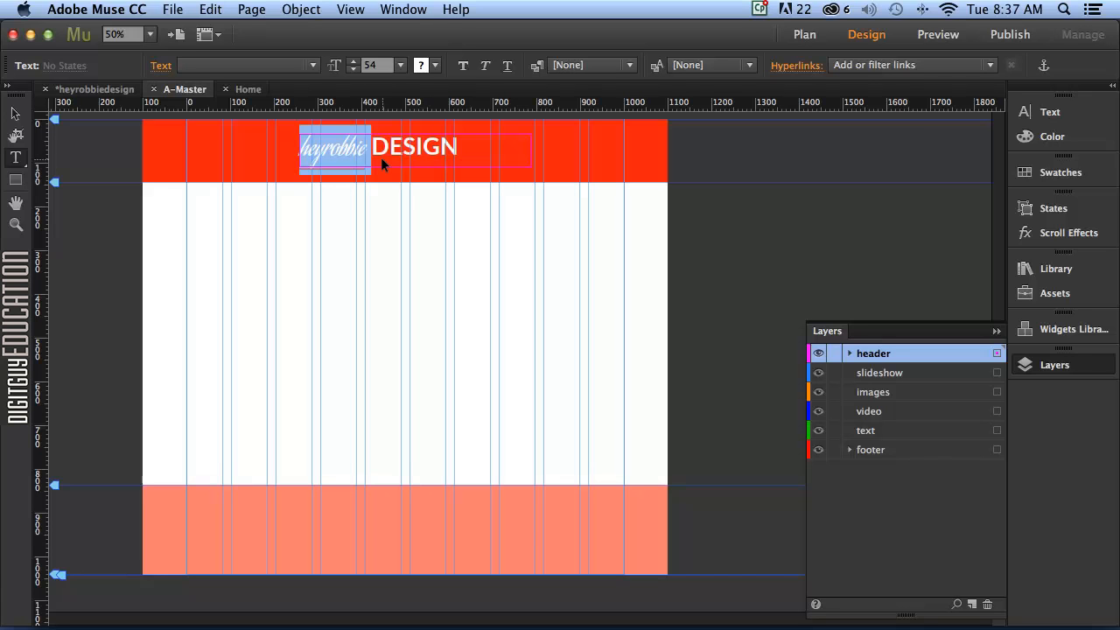
key("super+shift+period")
key("super+shift+period")
key("super+shift+period")
key("super+shift+period")
key("super+shift+period")
key("super+shift+period")
key("super+shift+period")
key("super+shift+period")
key("super+shift+period")
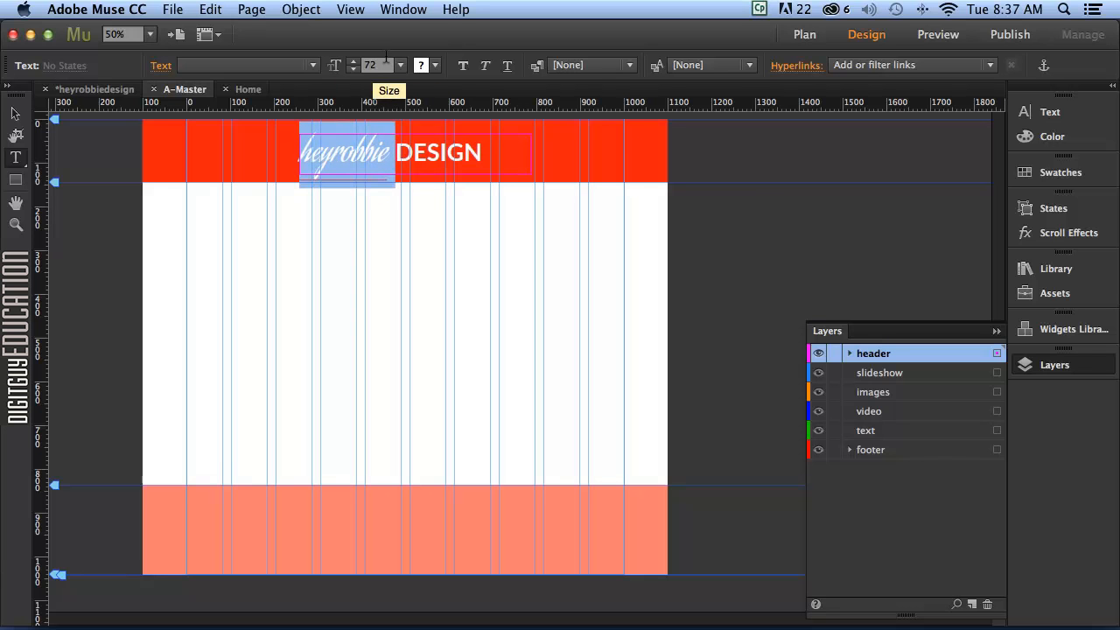
left_click(351, 60)
left_click(351, 60)
left_click(351, 60)
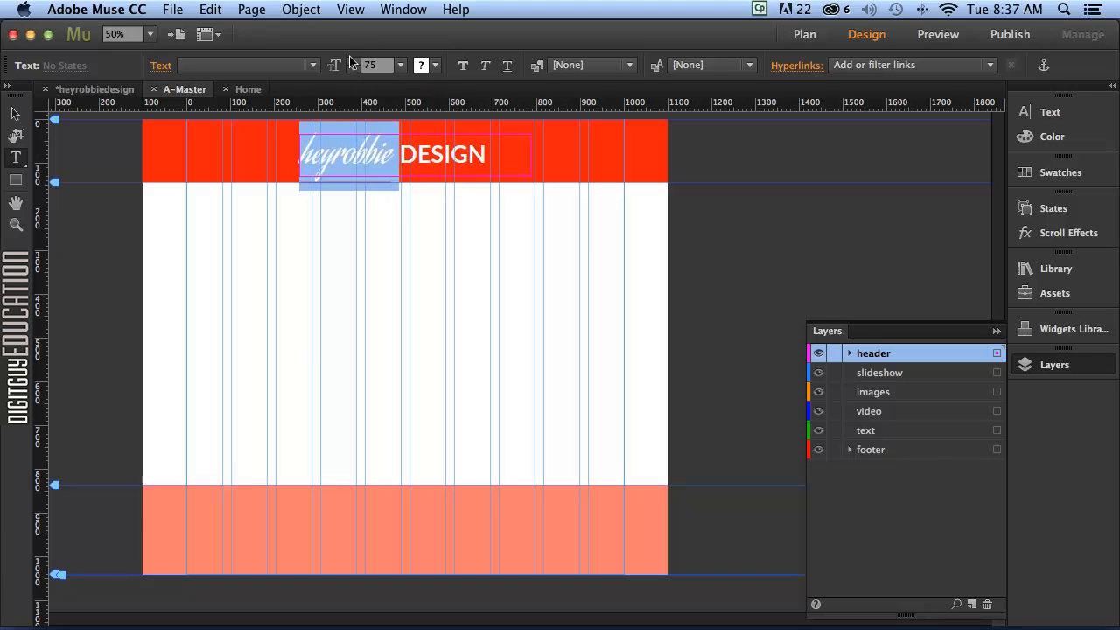
Step: Set the word "heyrobbie" in the header title to font size 77
left_click(351, 60)
left_click(350, 60)
left_click(400, 161)
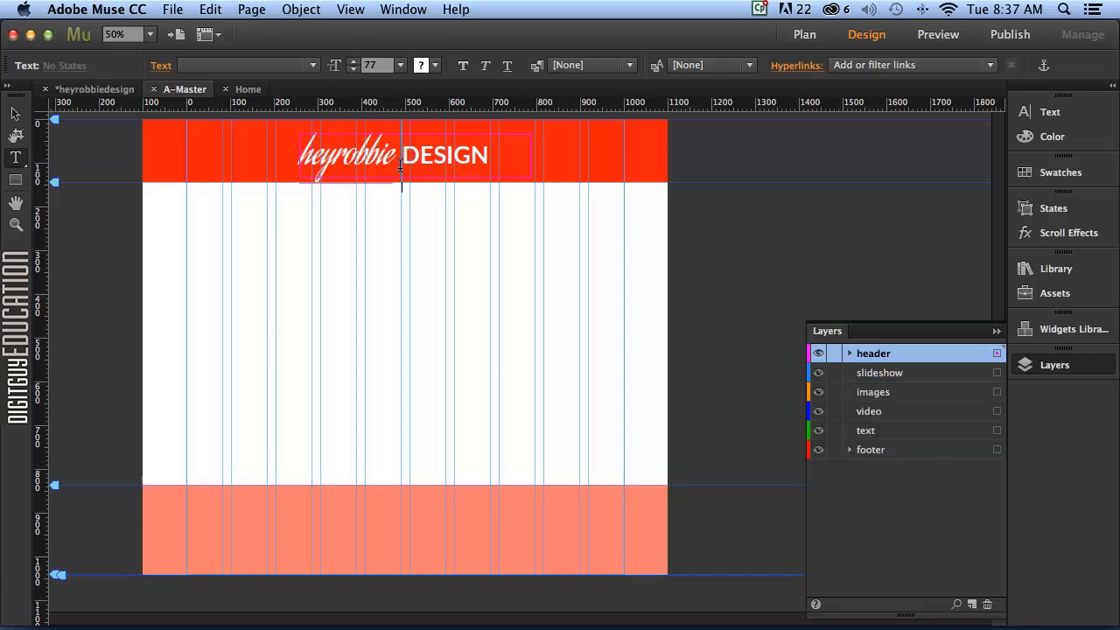
Step: Reposition the title text frame within the red header and center-align its text
left_click(18, 115)
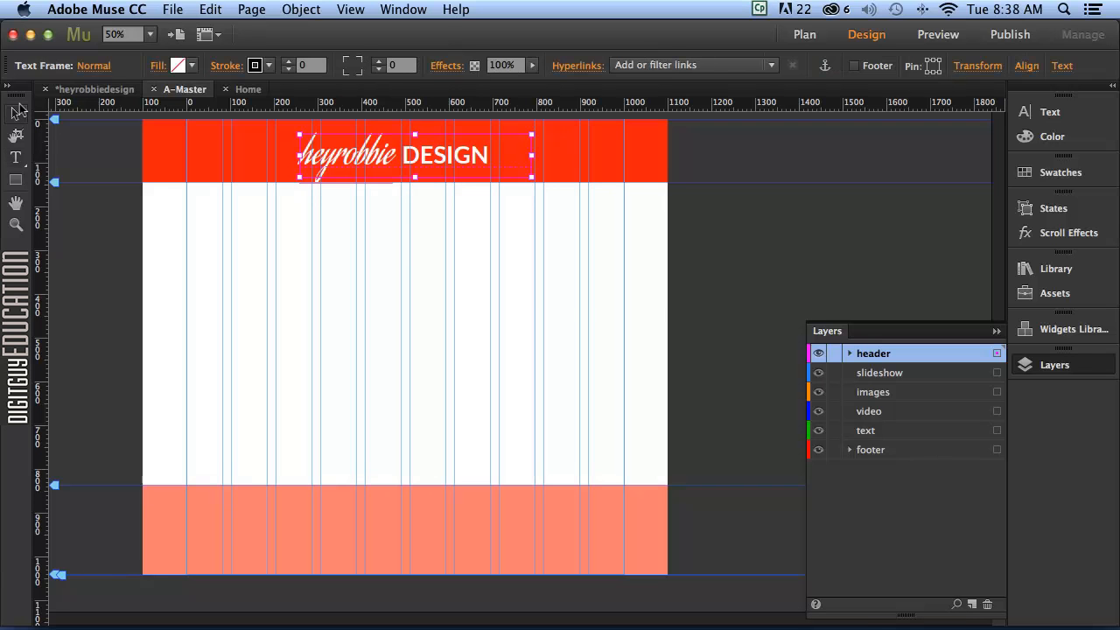
mouse_move(430, 157)
left_mouse_down()
mouse_move(429, 142)
mouse_move(425, 170)
left_mouse_up()
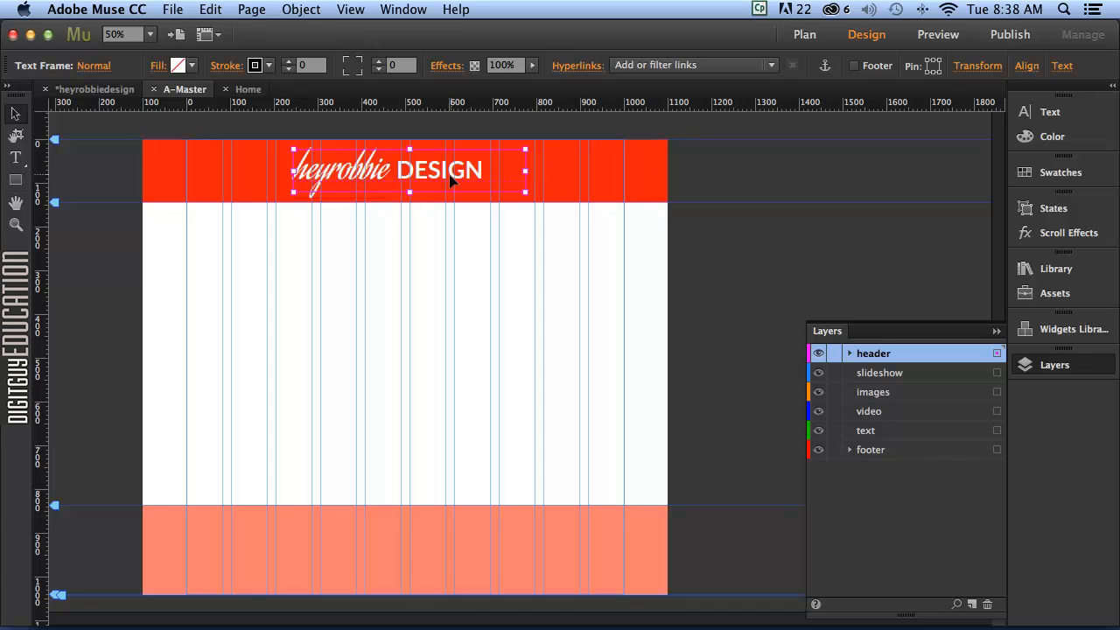
left_click(1043, 110)
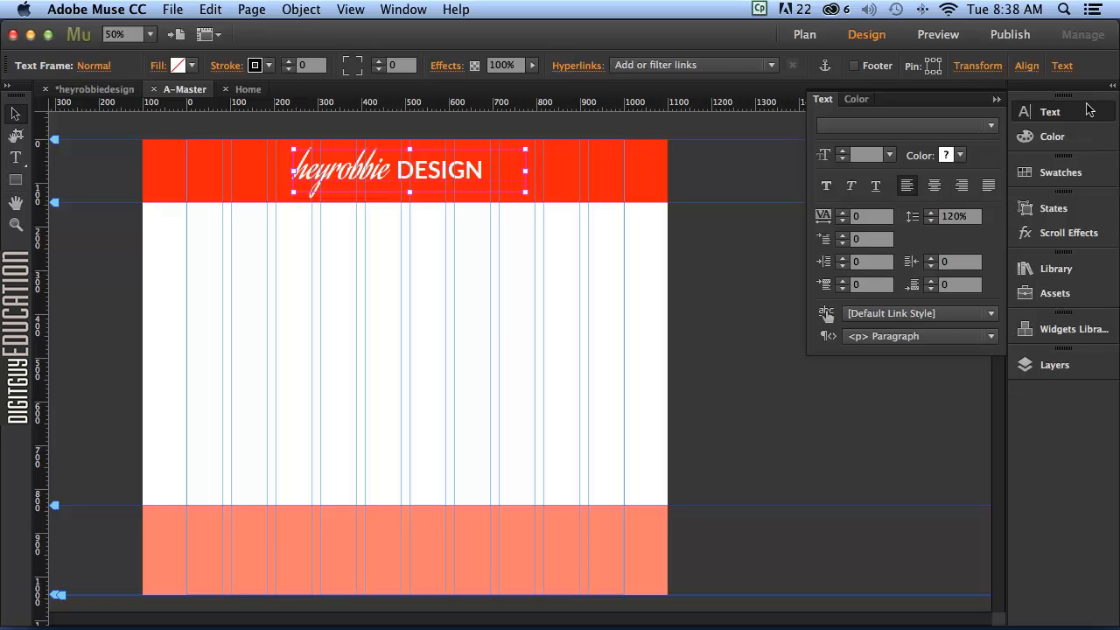
left_click(934, 186)
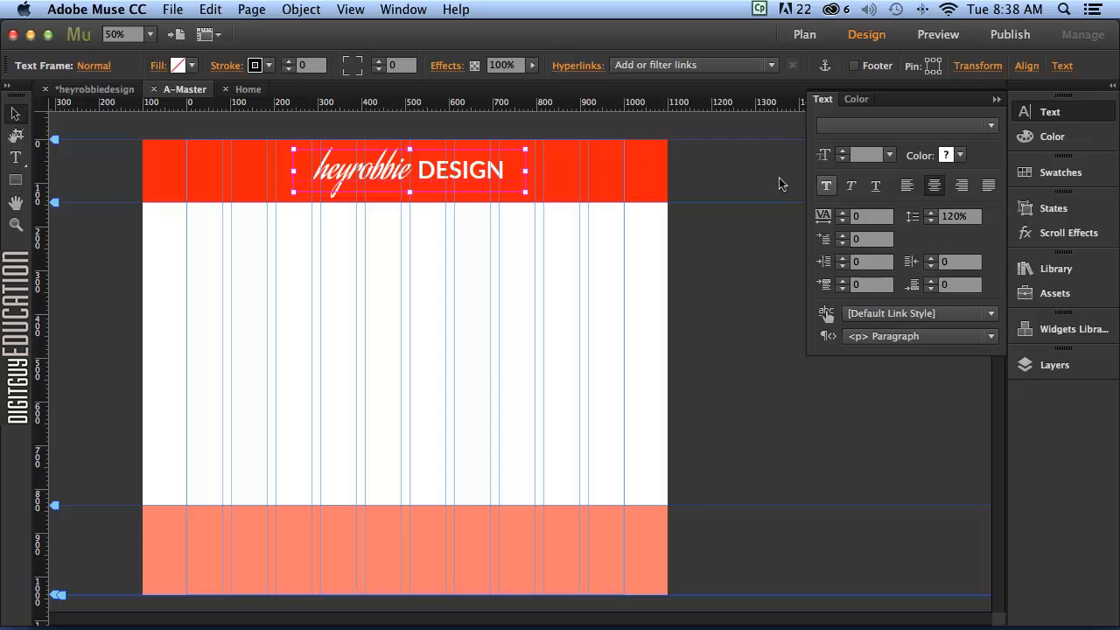
Step: Set the word "DESIGN" to font size 49 and move the title frame slightly up and to the left
double_click(439, 172)
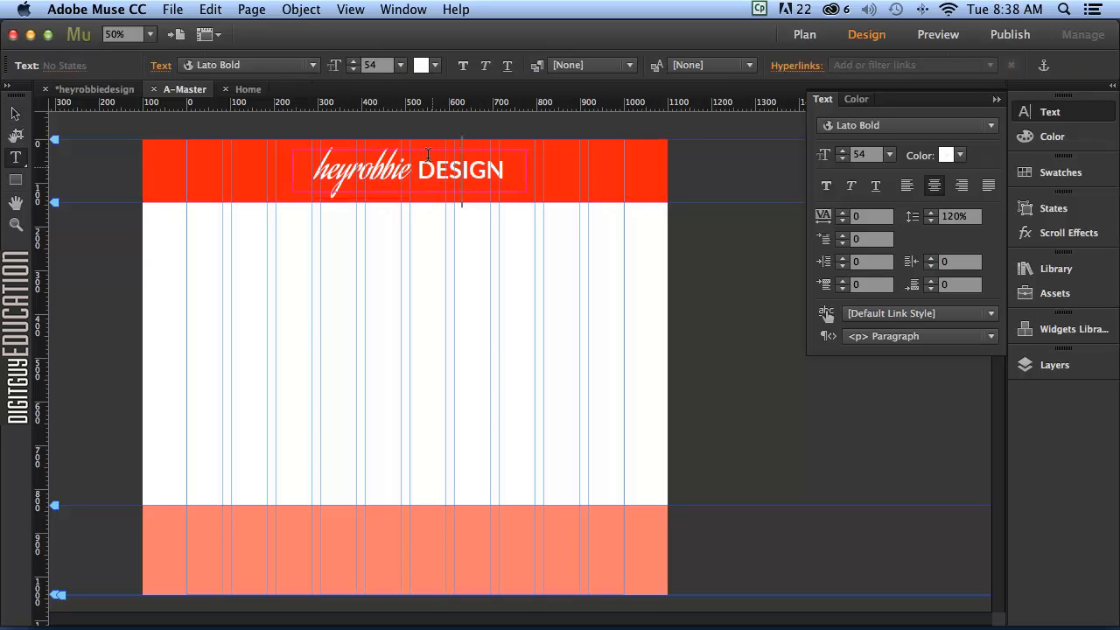
left_click_drag(417, 157, 504, 160)
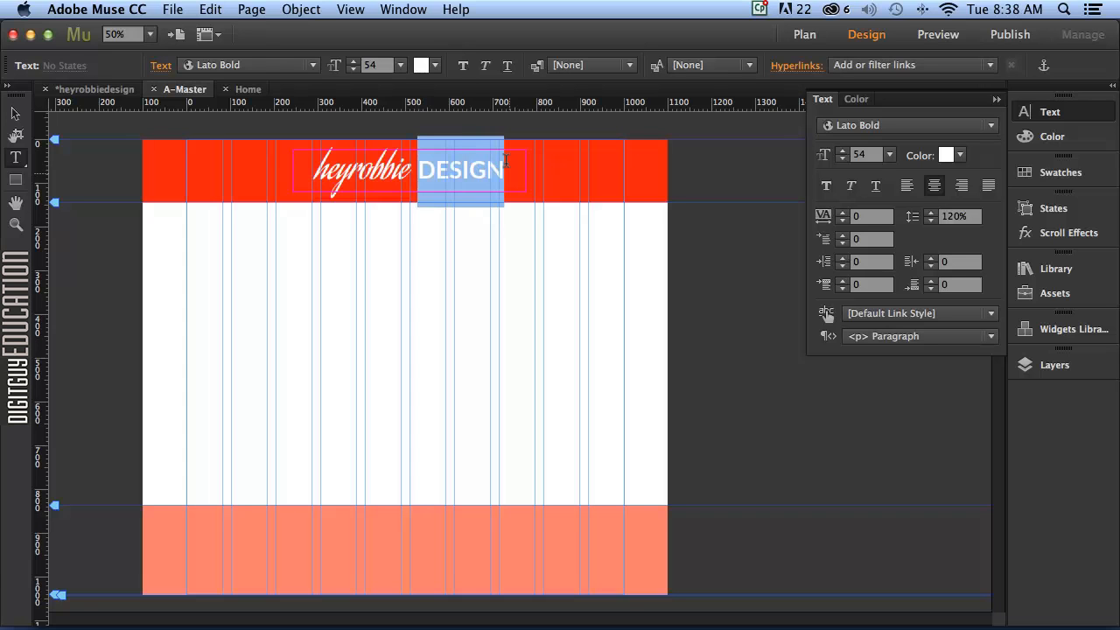
key("super+shift+comma")
key("super+shift+comma")
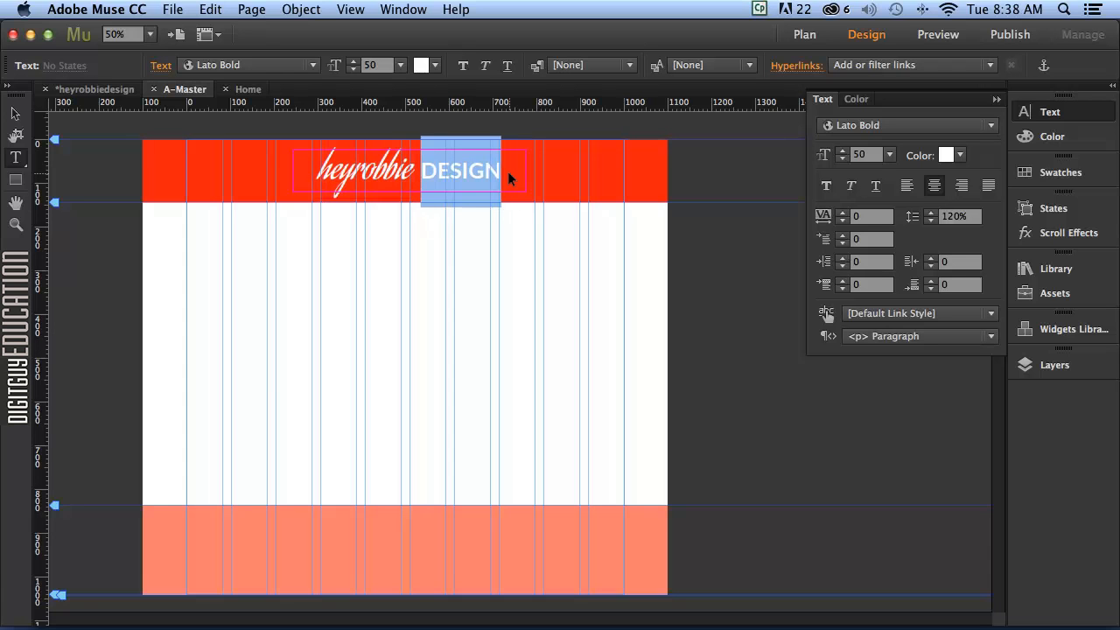
left_click(352, 70)
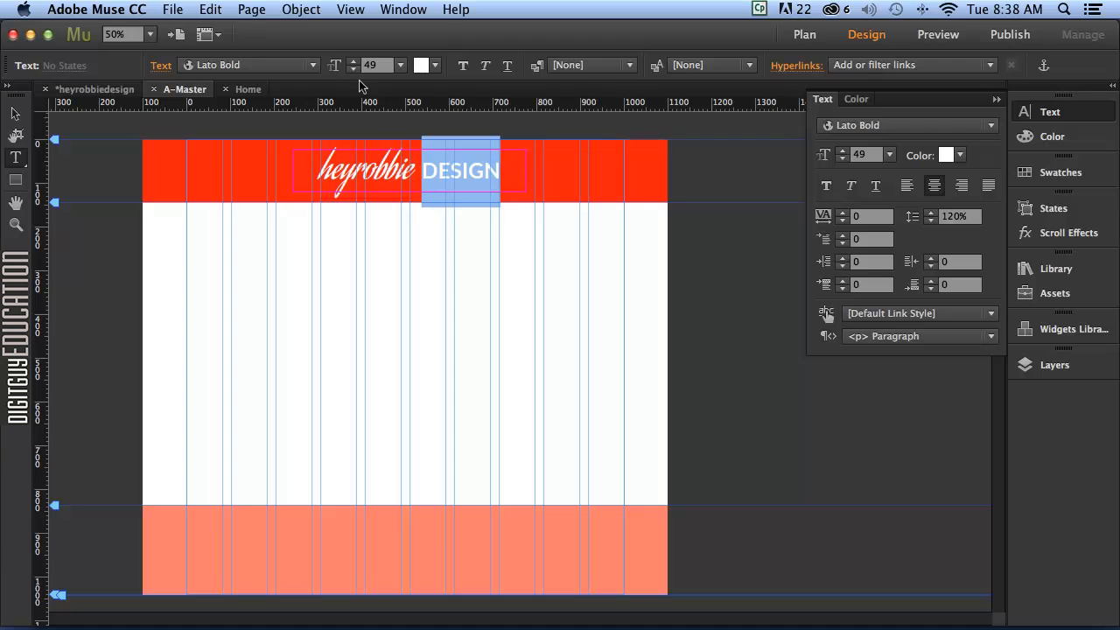
left_click(15, 114)
left_click_drag(396, 177, 381, 173)
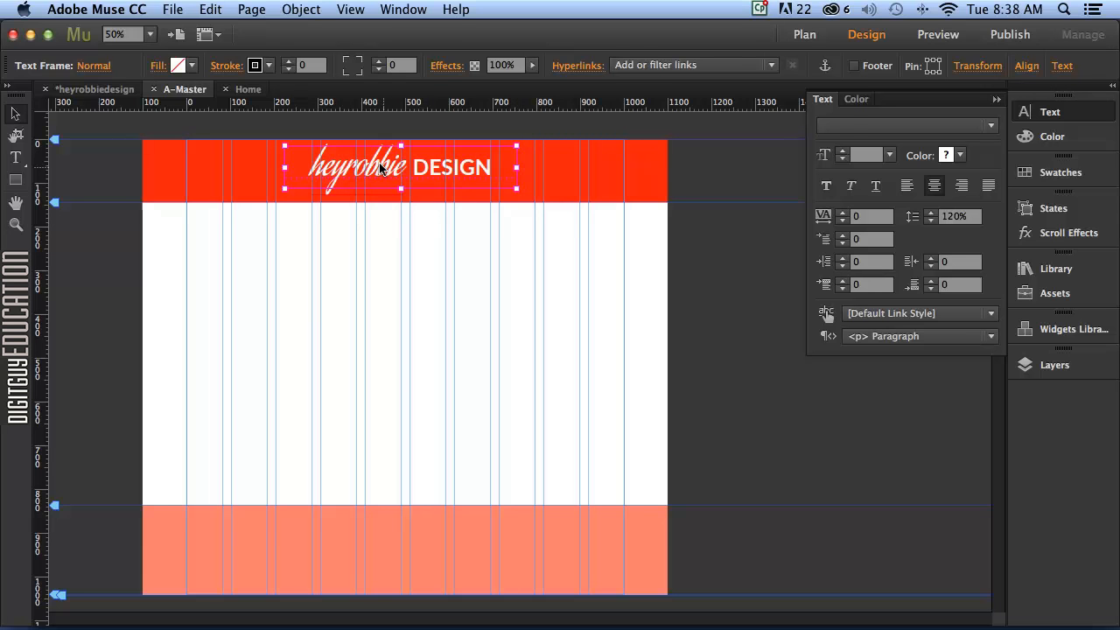
Step: Try to reduce the font size of the whole "heyrobbie DESIGN" title at once
key("t")
left_click_drag(488, 155, 284, 155)
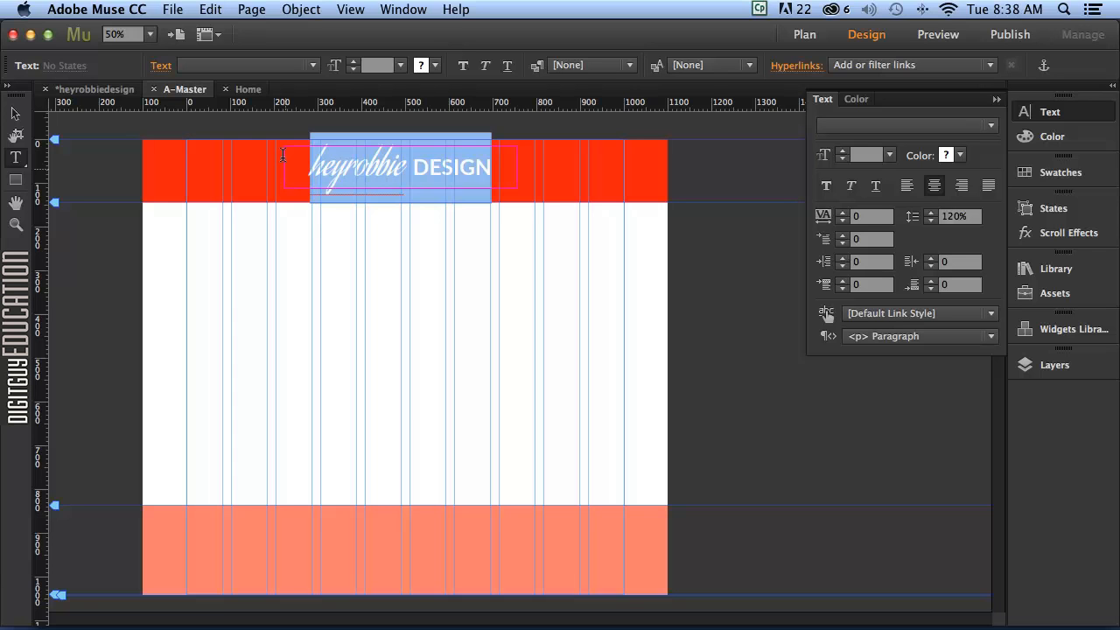
double_click(381, 158)
left_click_drag(491, 161, 297, 160)
left_click(352, 69)
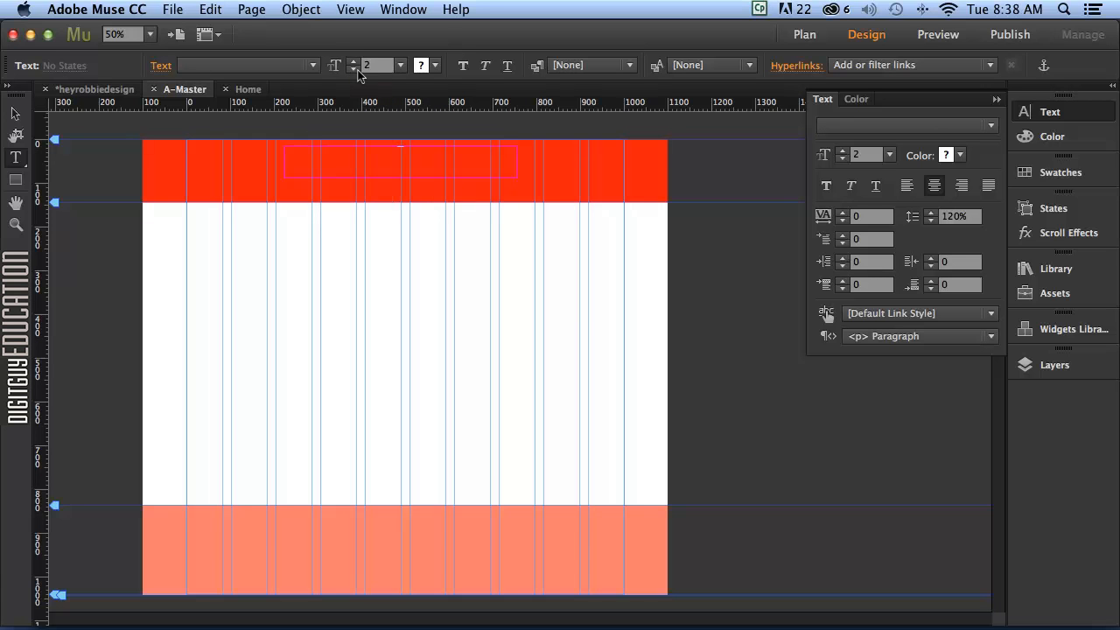
key("super+z")
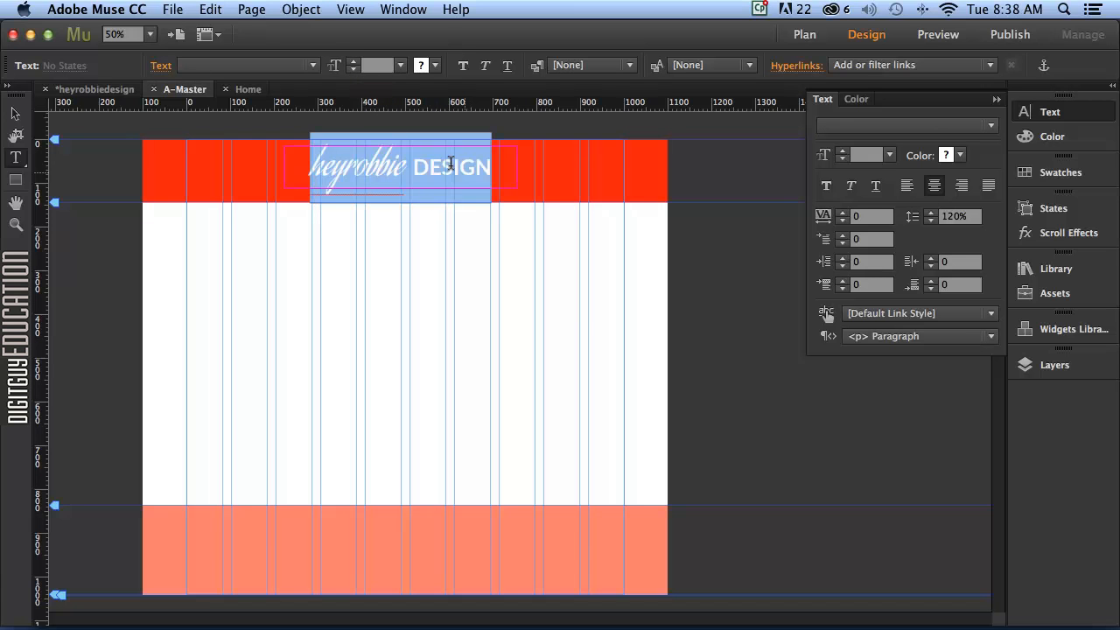
Step: Nudge the title text frame slightly upward in the red header and deselect it
left_click(15, 113)
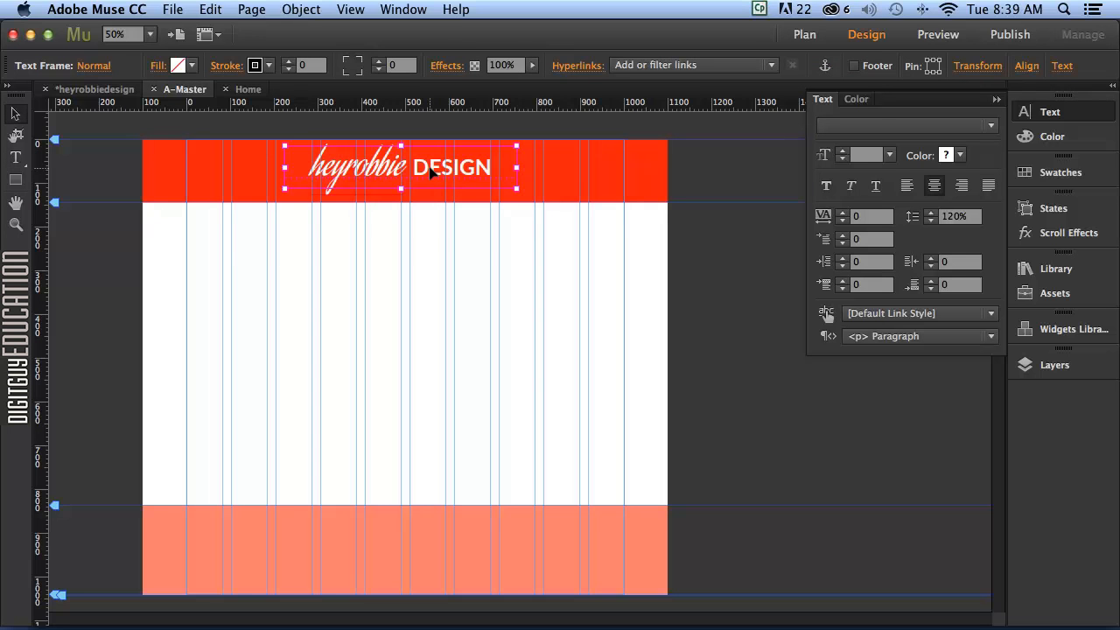
left_click_drag(430, 173, 433, 170)
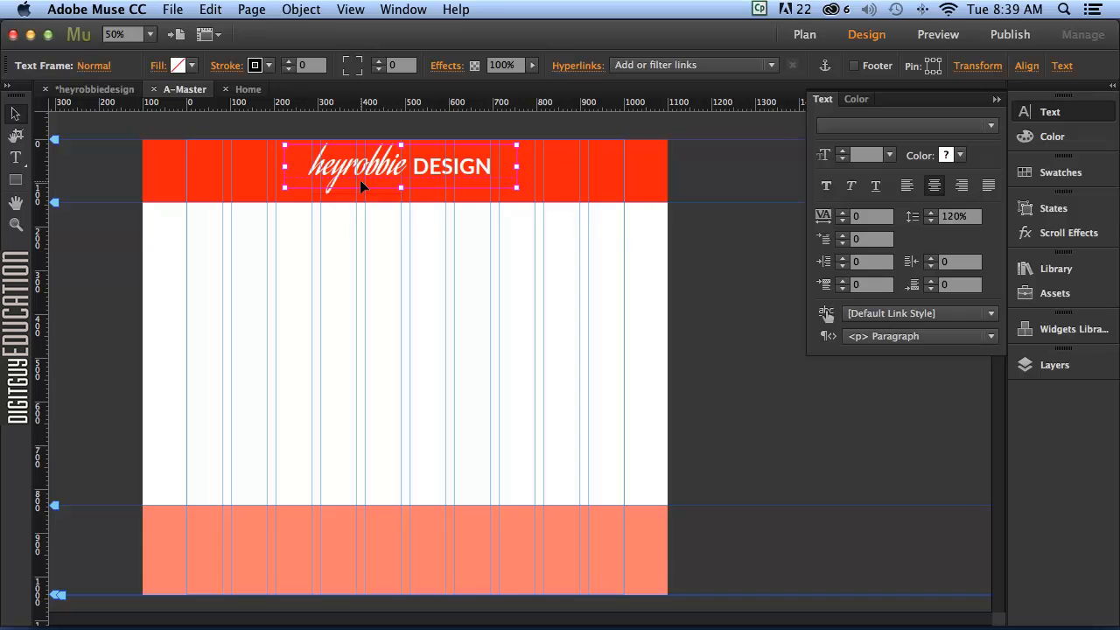
left_click(167, 167)
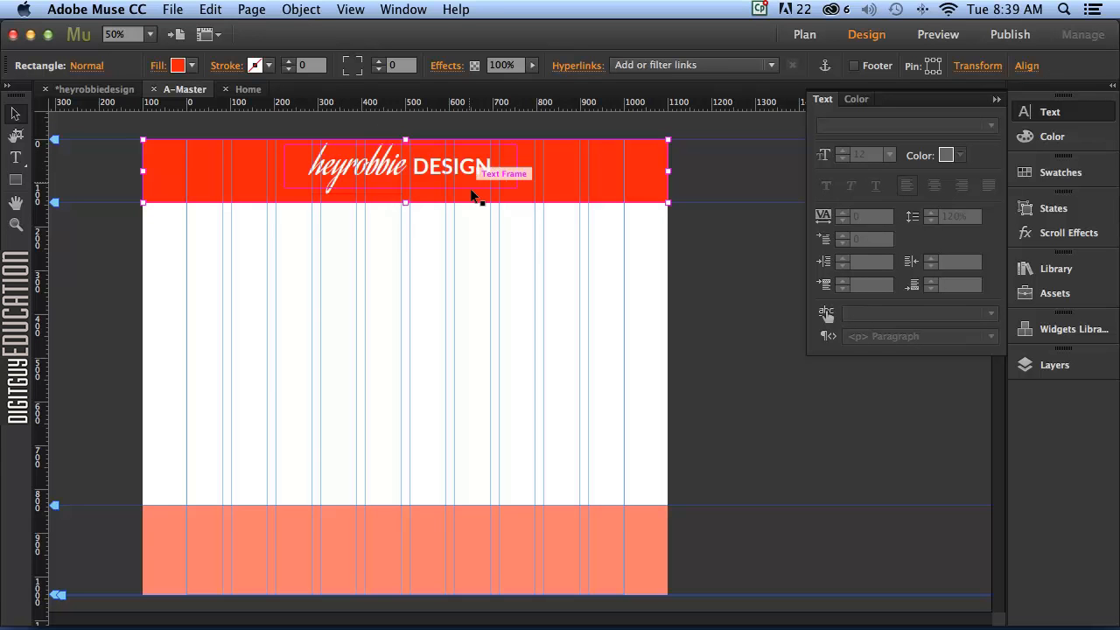
left_click(372, 167)
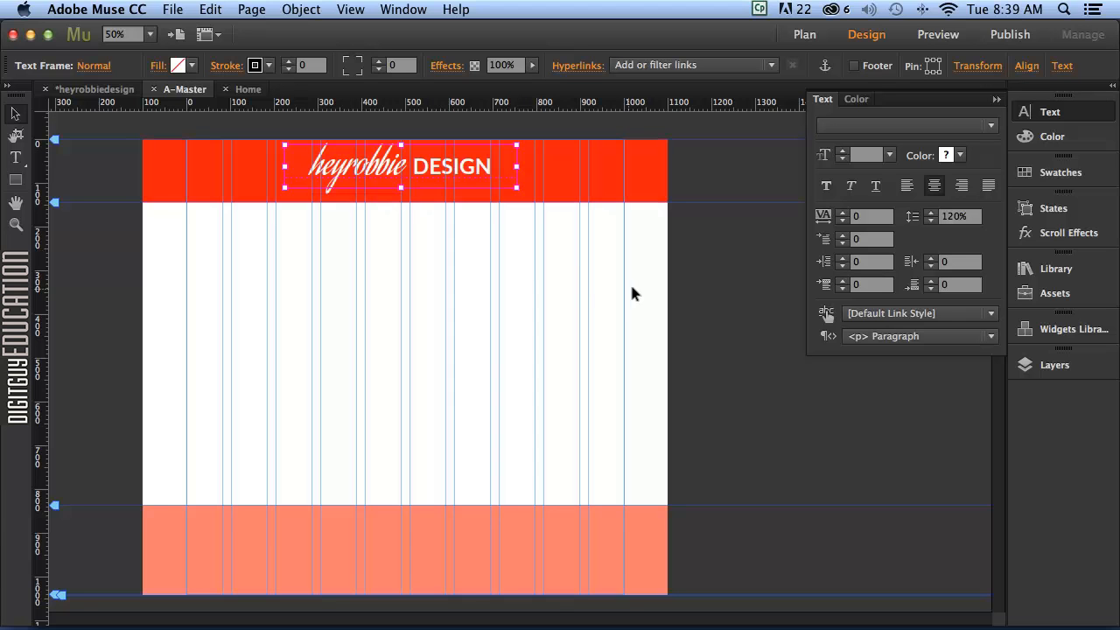
left_click(474, 273)
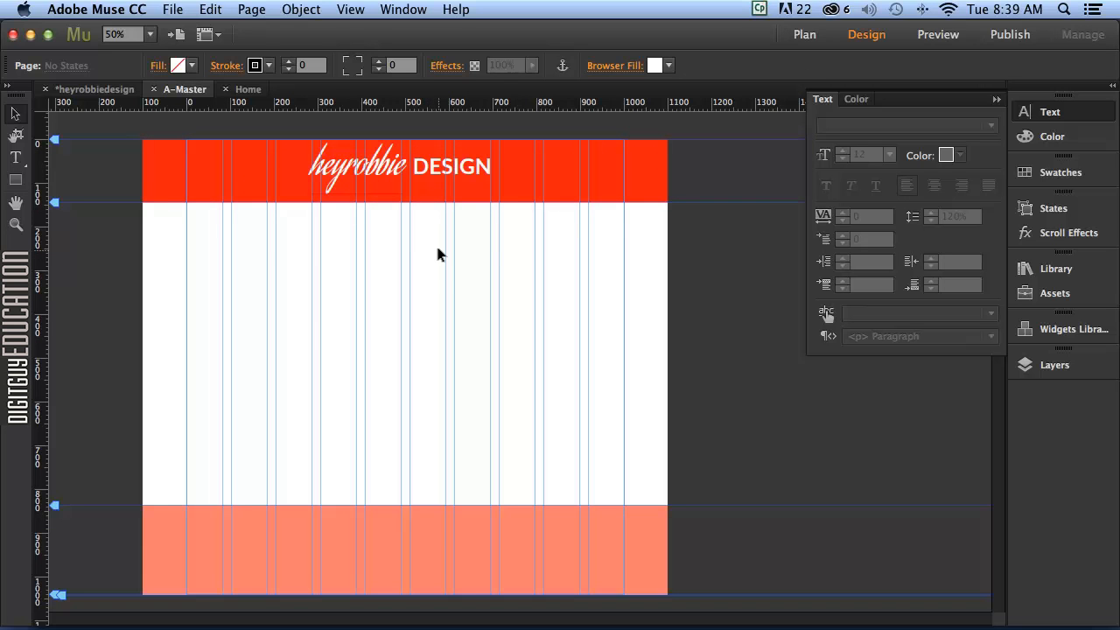
Step: Add a Horizontal menu widget to the red header just below the title, keeping its default options
left_click(1042, 329)
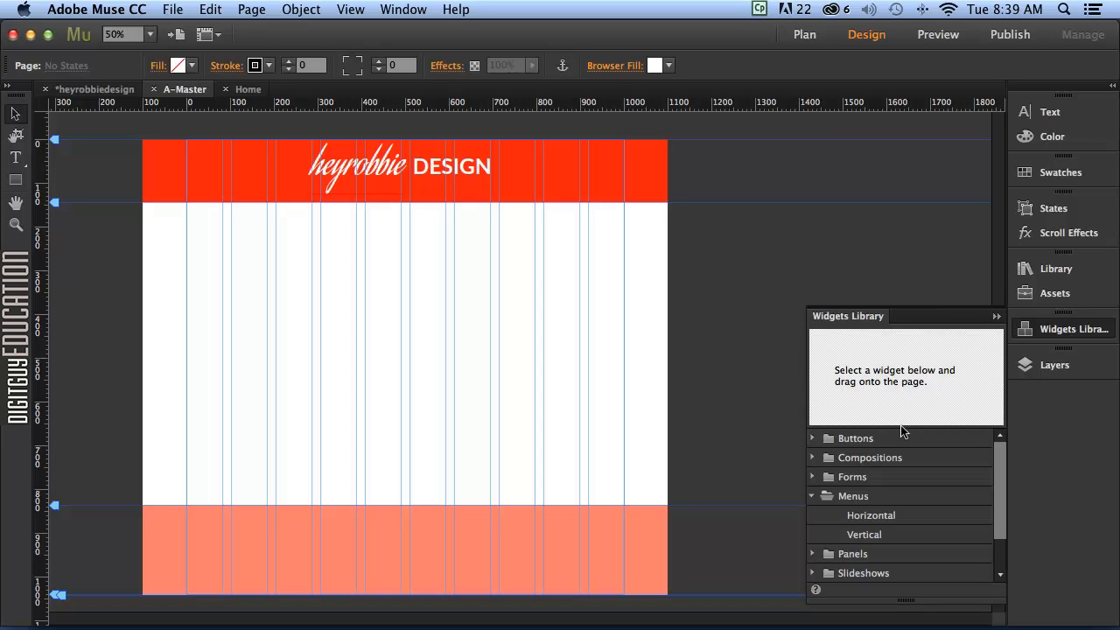
left_click(1042, 367)
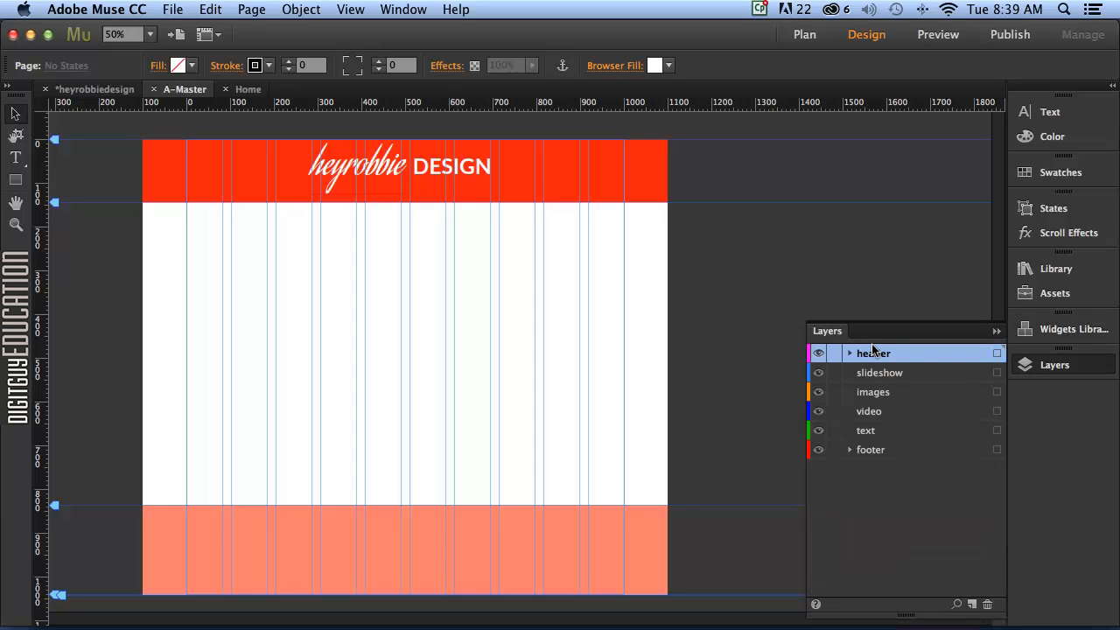
left_click(1041, 331)
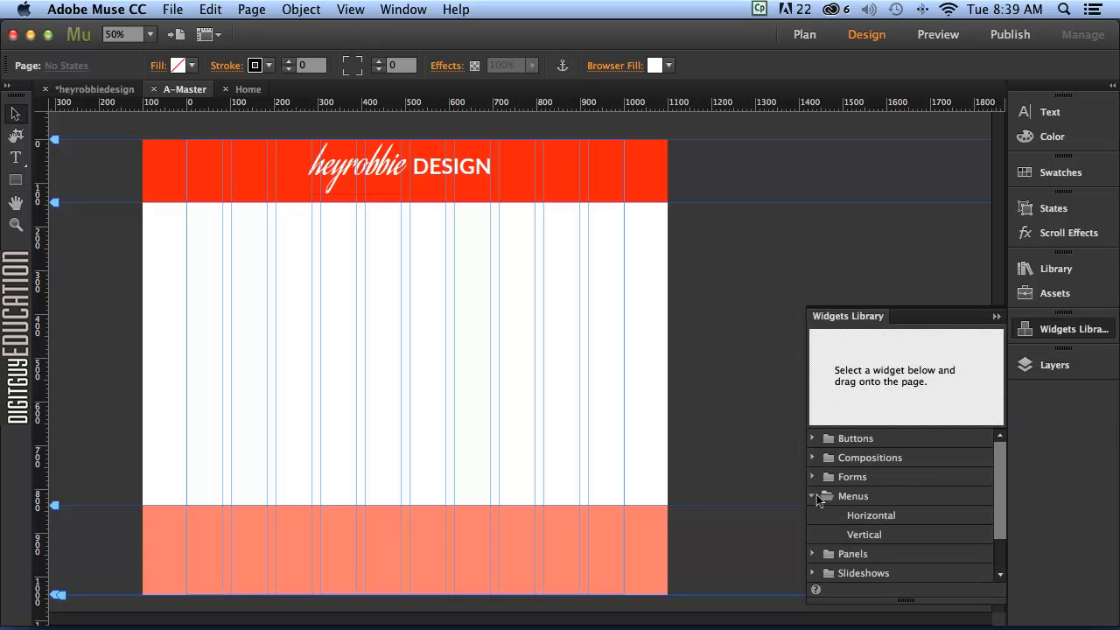
left_click(881, 516)
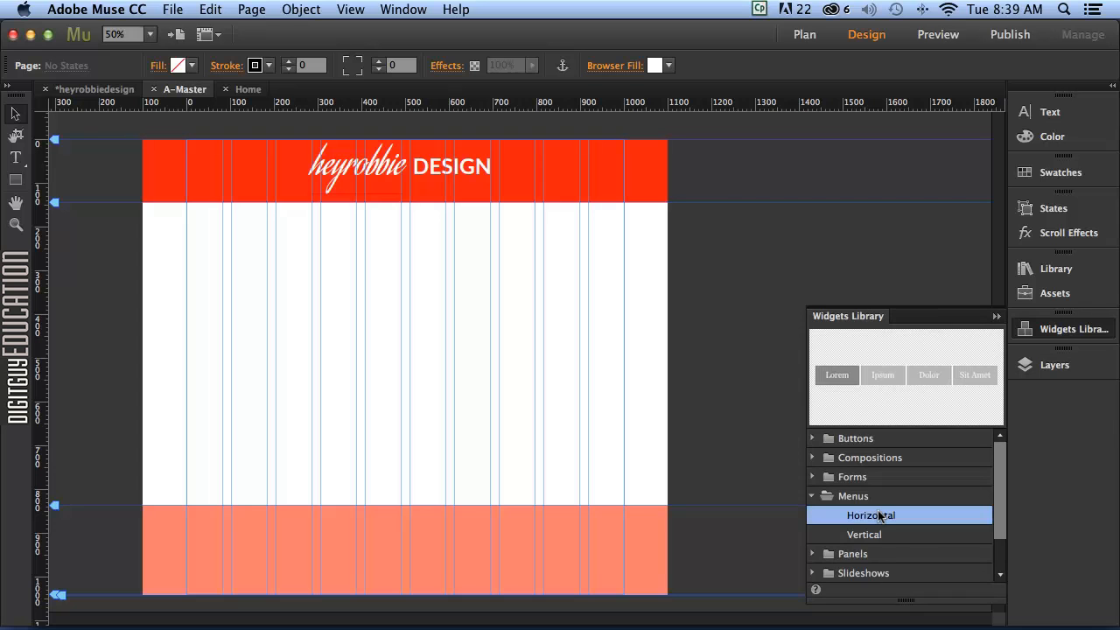
left_click_drag(882, 516, 225, 171)
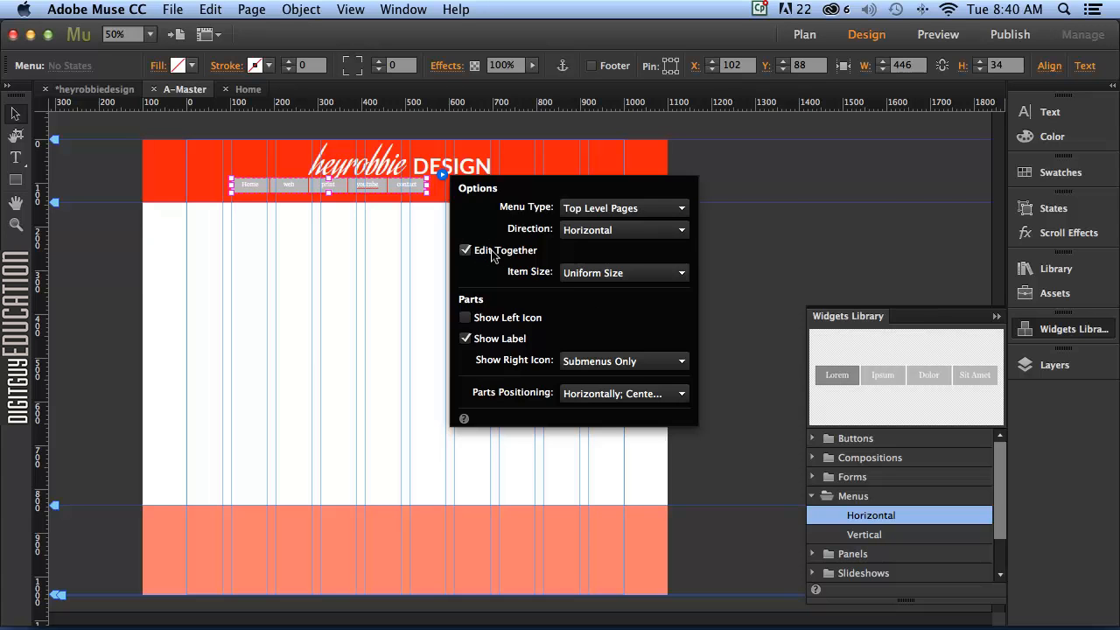
left_click(408, 274)
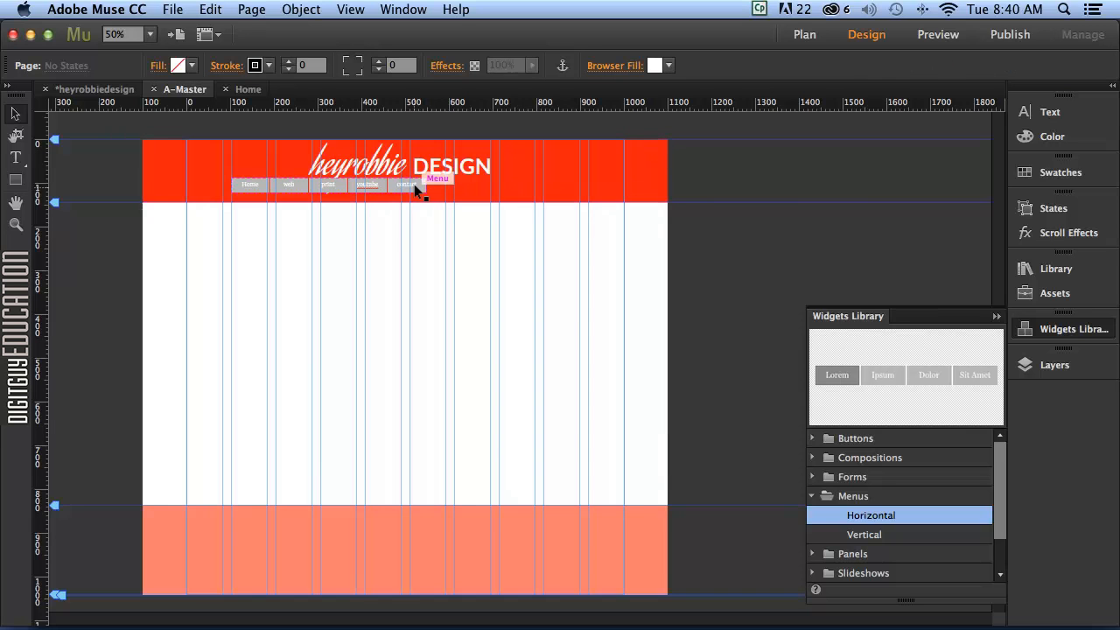
Step: Center the menu widget beneath the title at X 277, Y 94
key("super+equal")
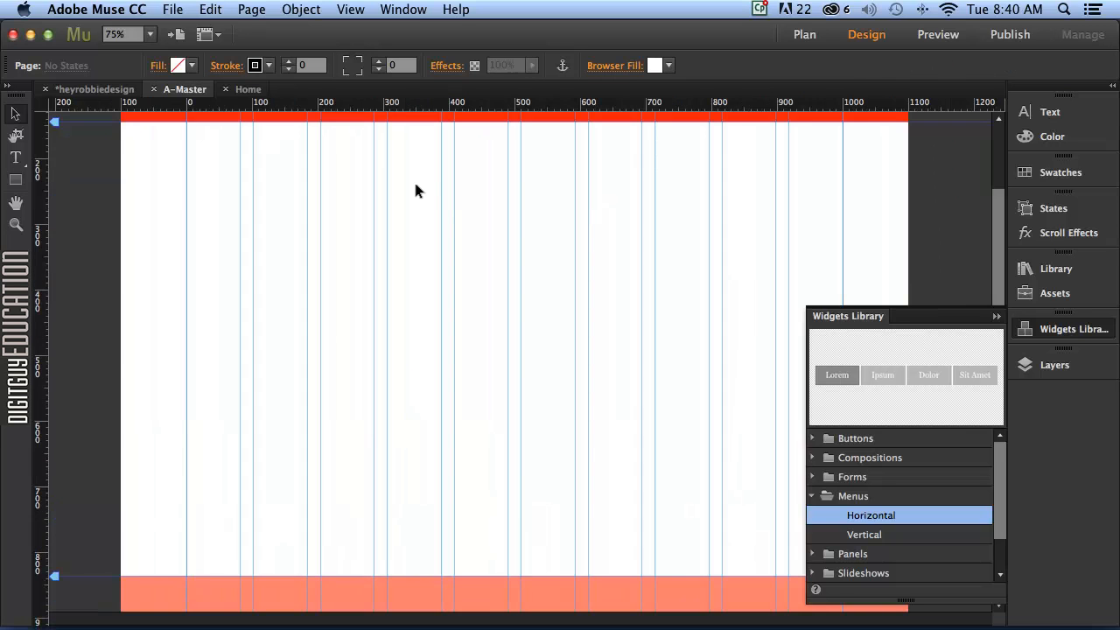
left_click_drag(415, 183, 401, 340)
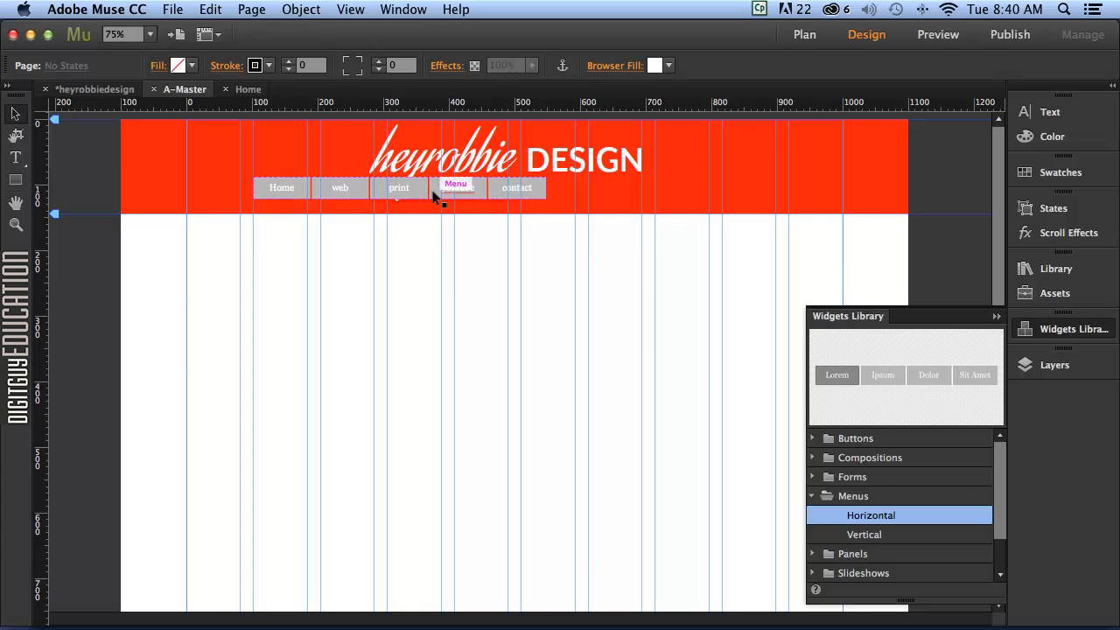
left_click(433, 196)
left_click_drag(432, 196, 545, 200)
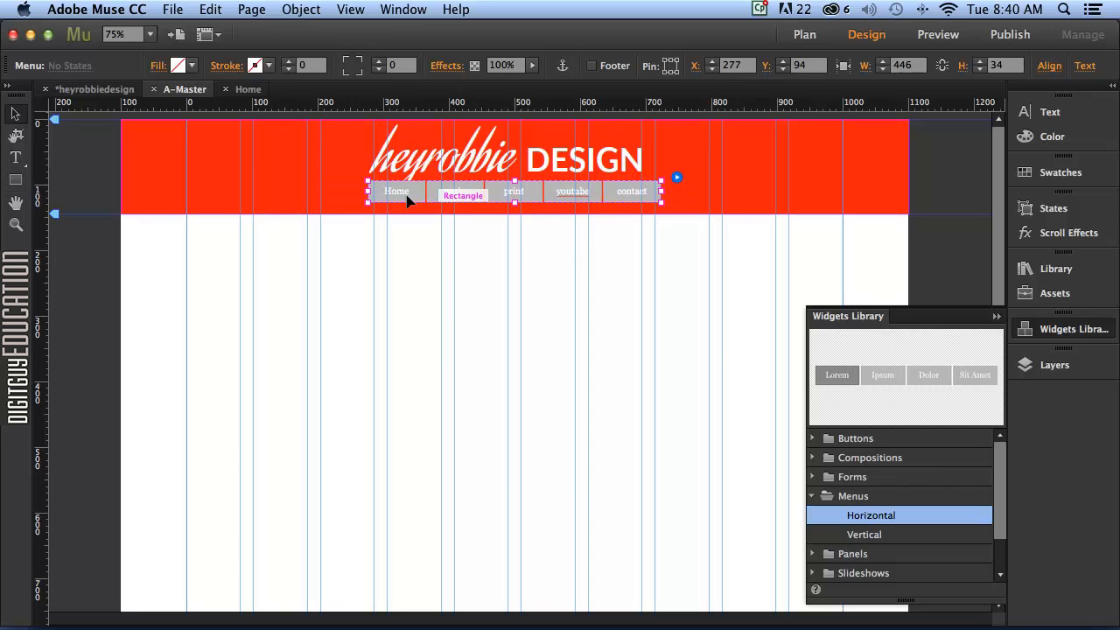
Step: Stretch the menu across the page columns to 979 wide, starting at X 12
left_click_drag(368, 190, 152, 189)
left_click_drag(143, 189, 186, 184)
left_click_drag(660, 191, 838, 190)
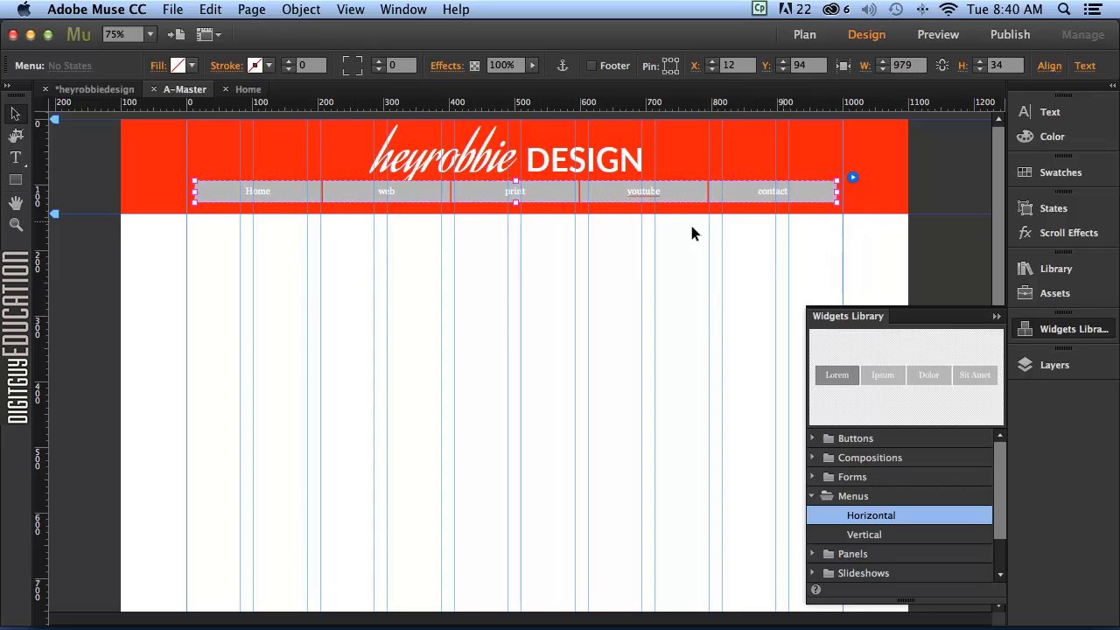
Step: Lower the menu within the red header and fine-tune its position to X 10, Y 102
left_click(535, 191)
key("Down")
key("Down")
key("Down")
key("Down")
key("Down")
key("Down")
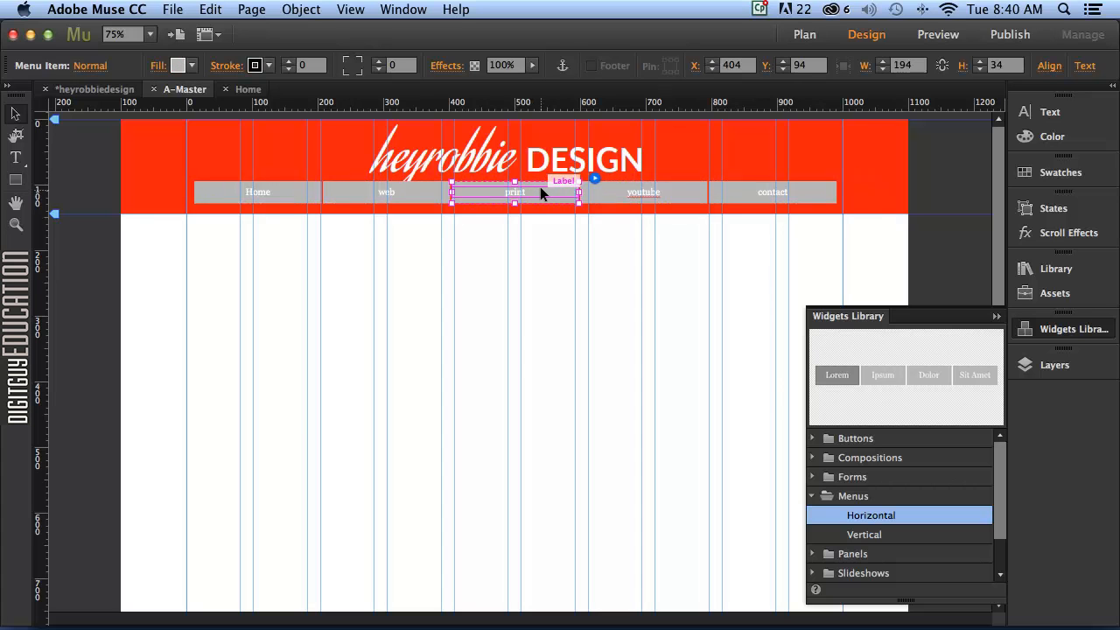
key("Down")
key("Down")
key("Down")
key("Down")
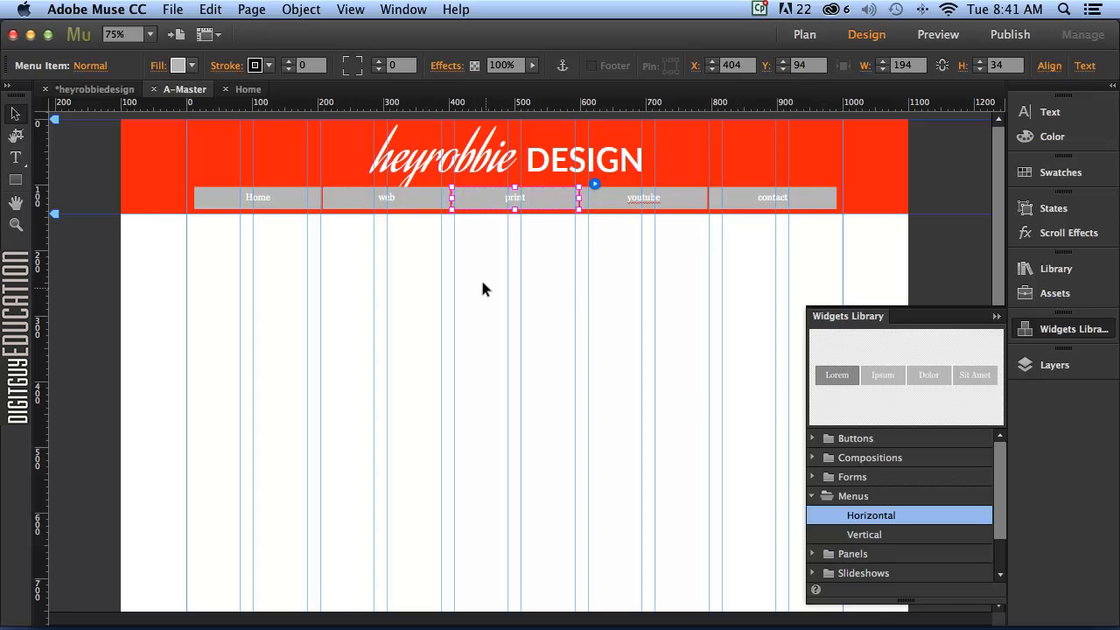
left_click(480, 252)
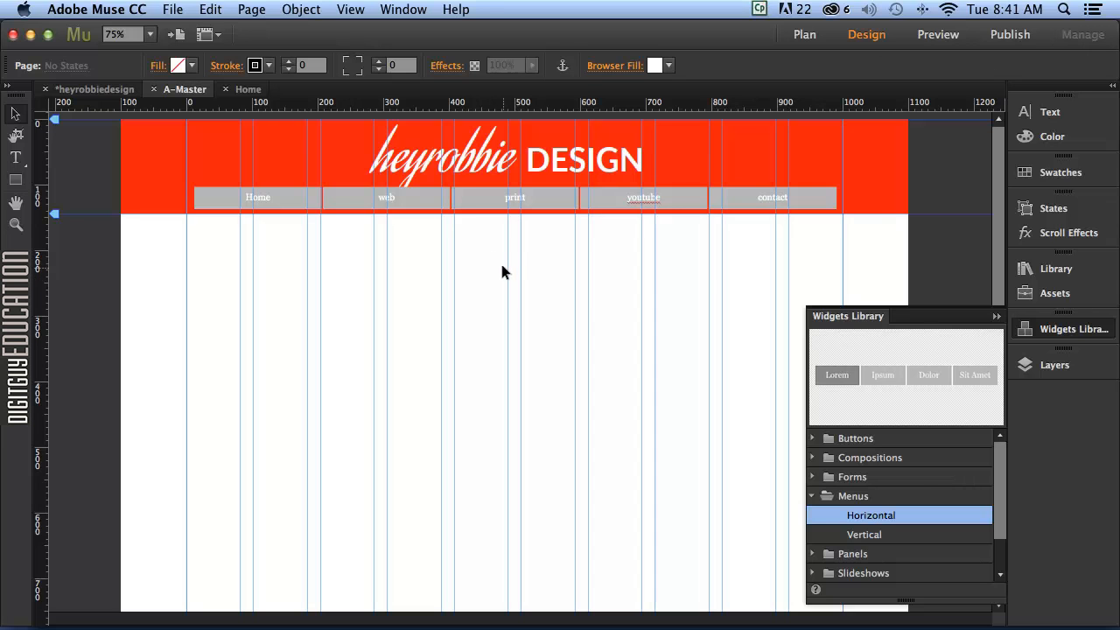
left_click(294, 197)
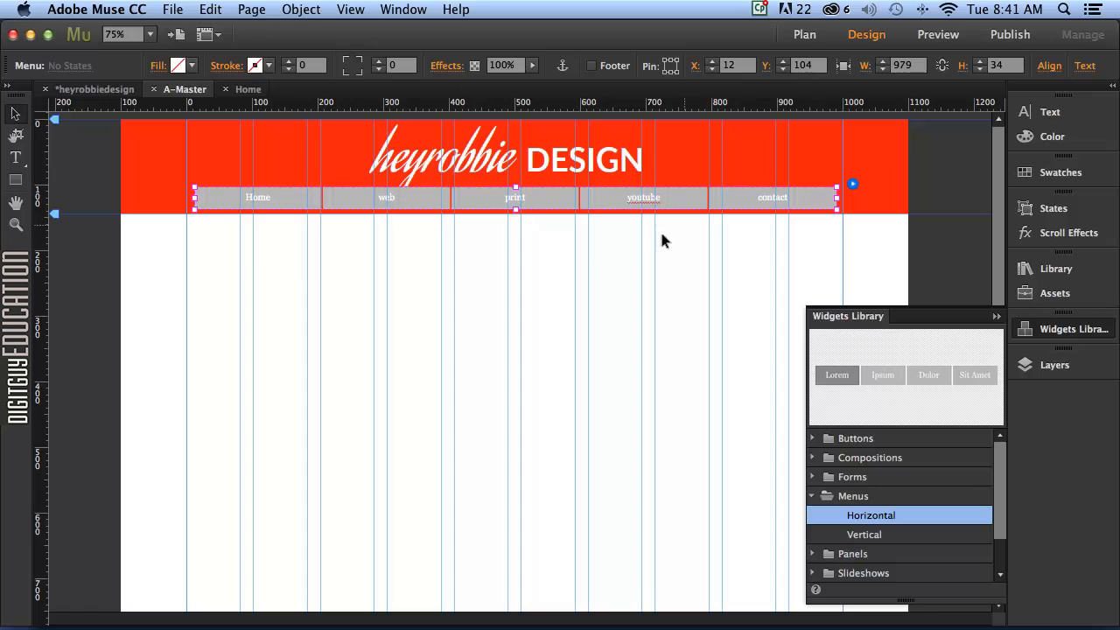
left_click_drag(603, 210, 598, 203)
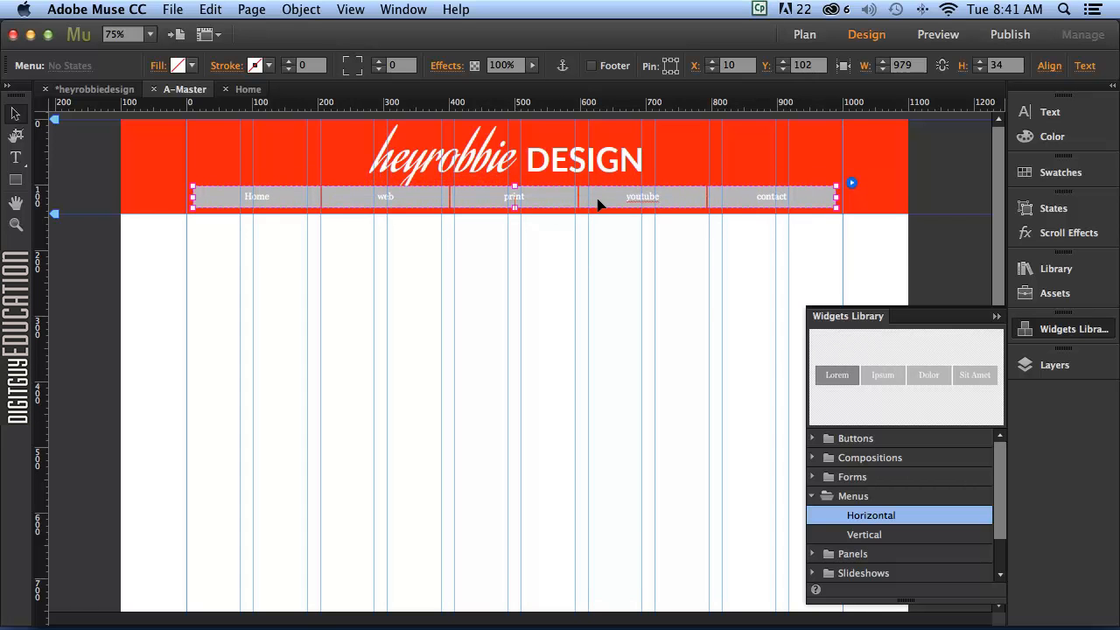
Step: Check the menu's nested selection levels by selecting the whole menu, its Home item and the item's label in turn
left_click(288, 196)
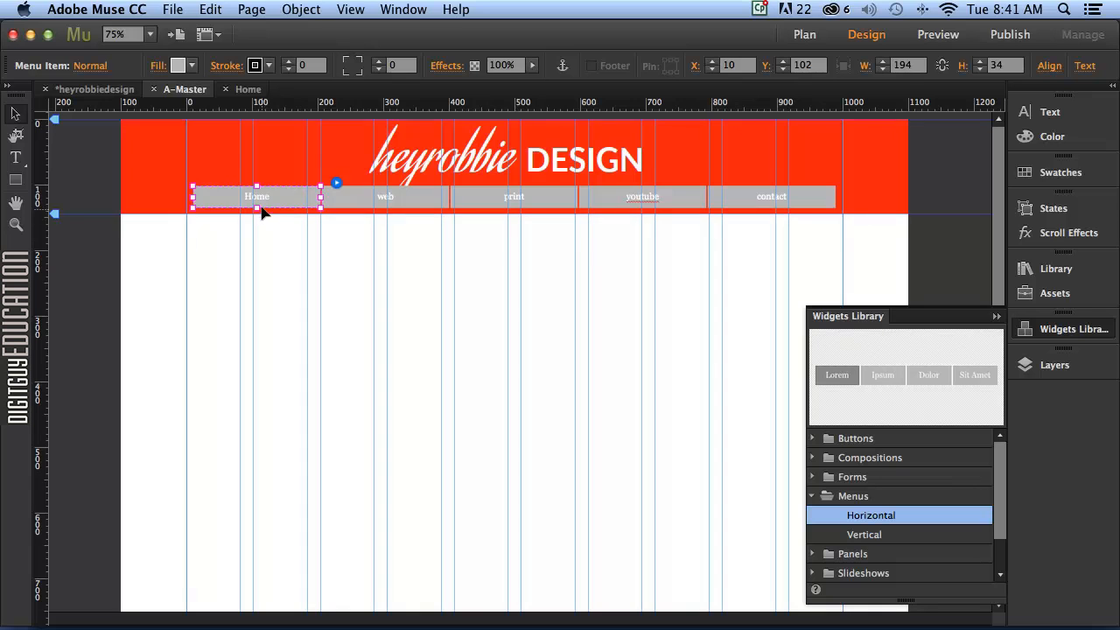
left_click(259, 198)
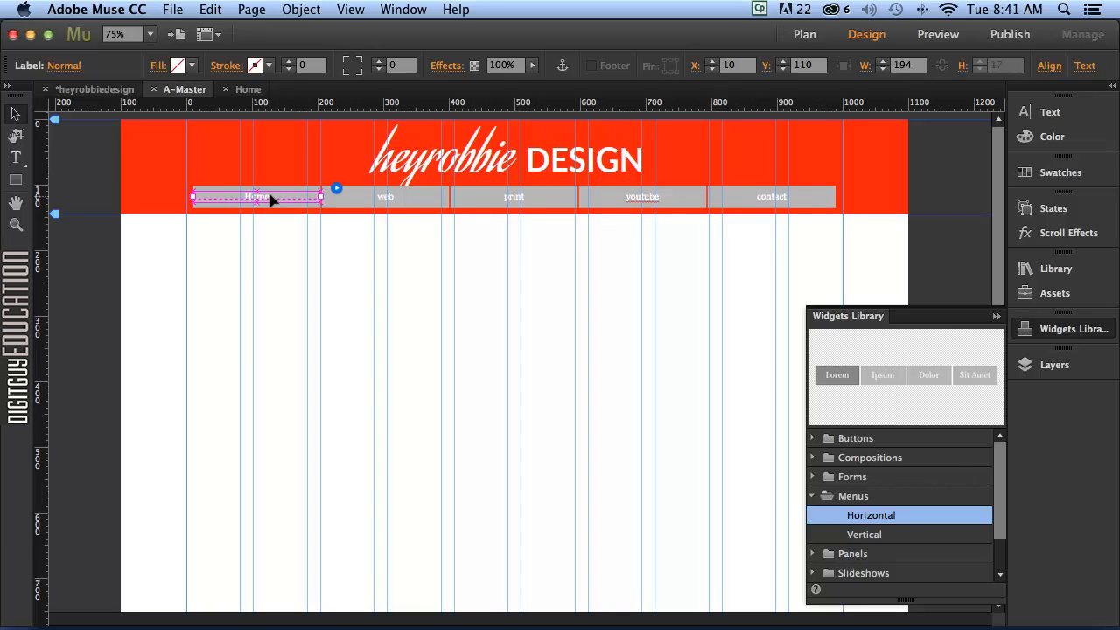
left_click(285, 272)
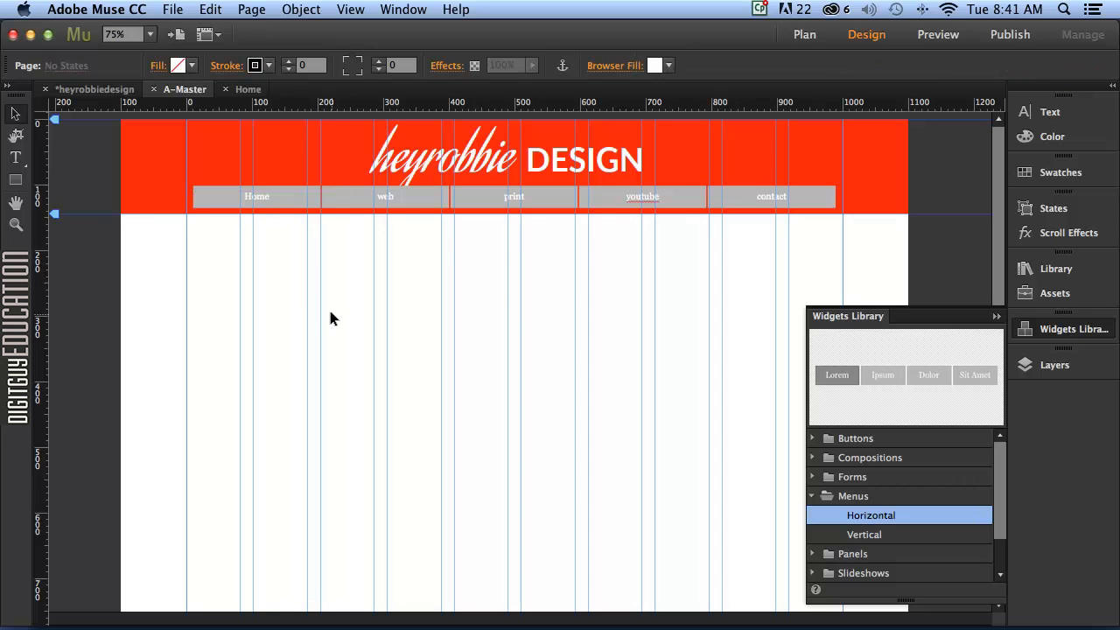
left_click(297, 202)
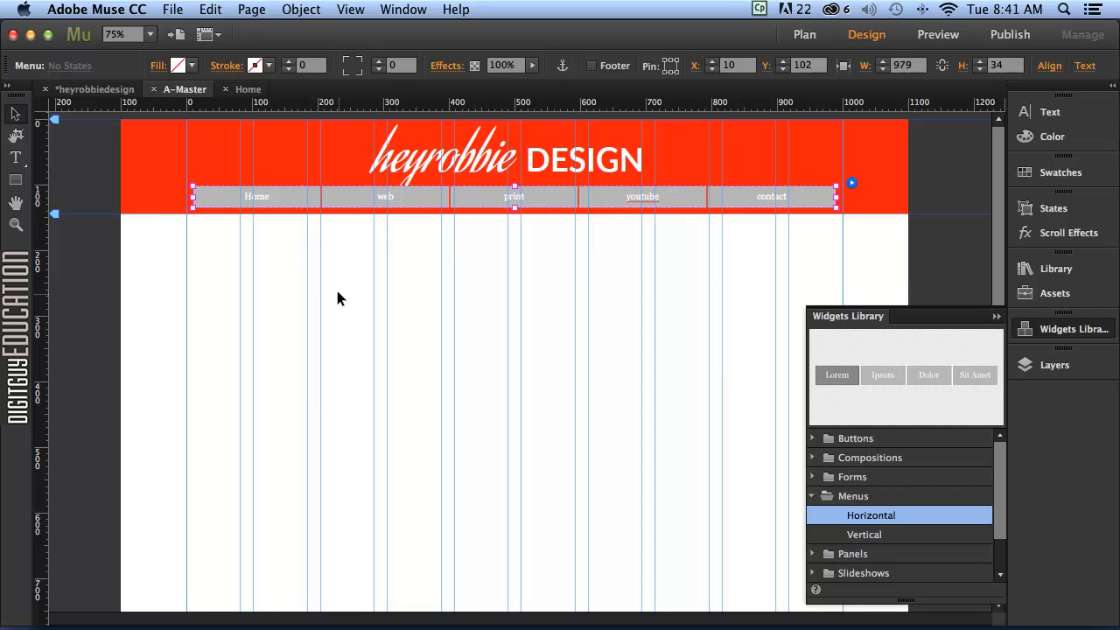
left_click(288, 198)
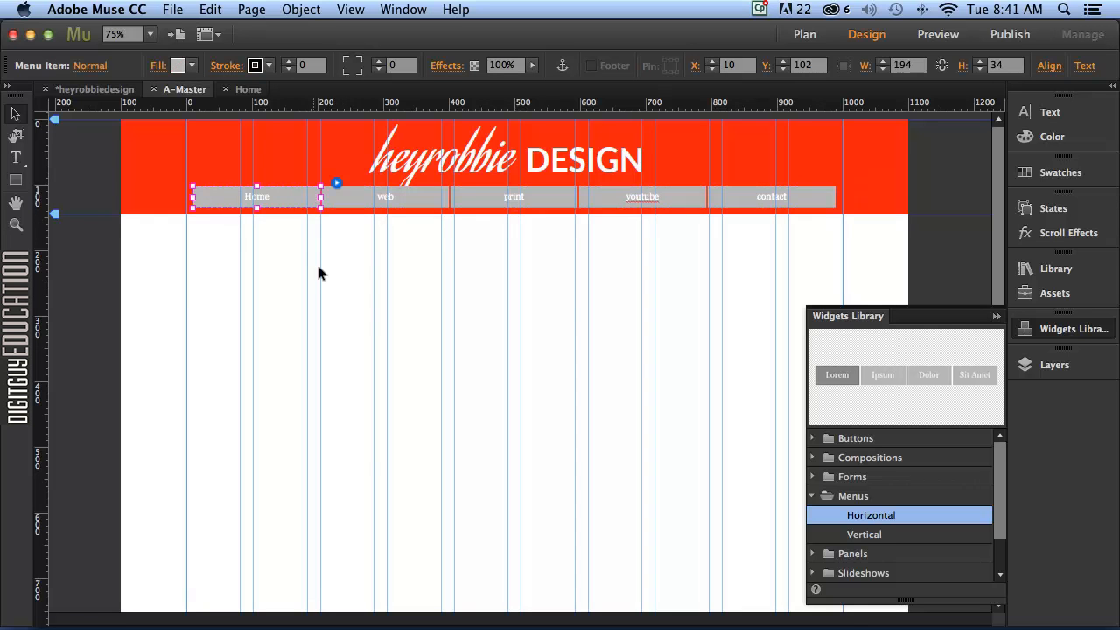
left_click(252, 195)
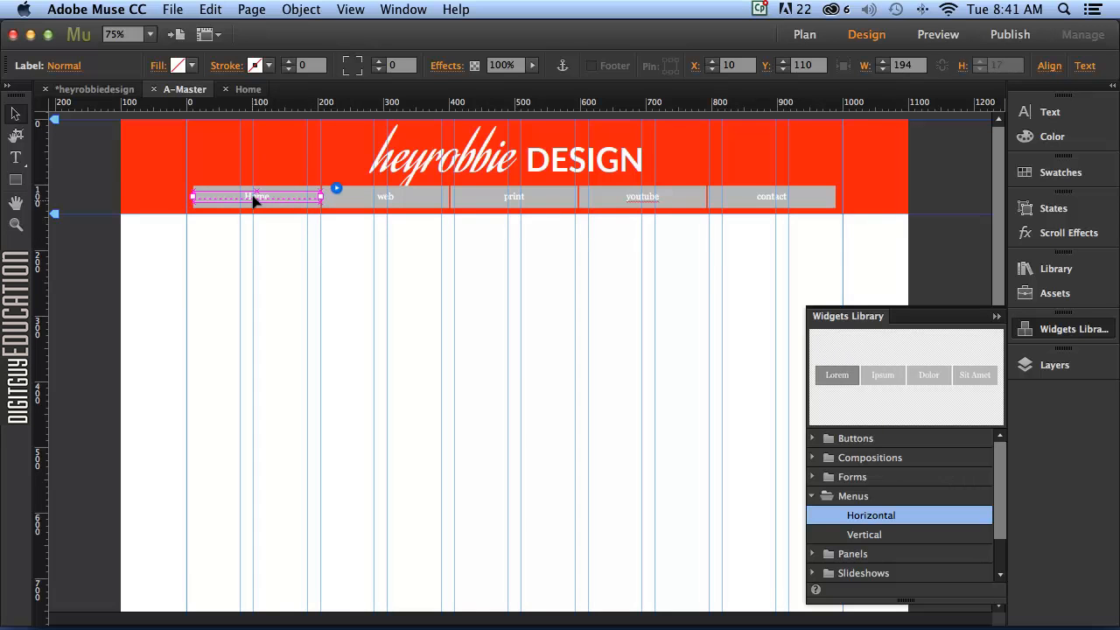
left_click(279, 243)
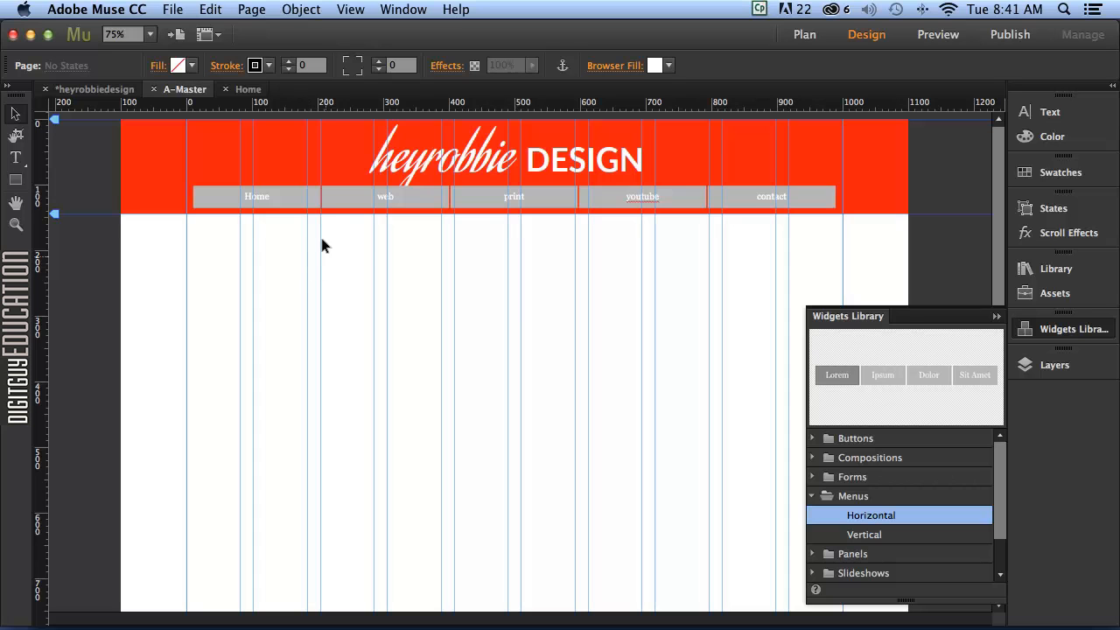
Step: Round the corners of the menu items with a corner radius of 22
left_click(296, 201)
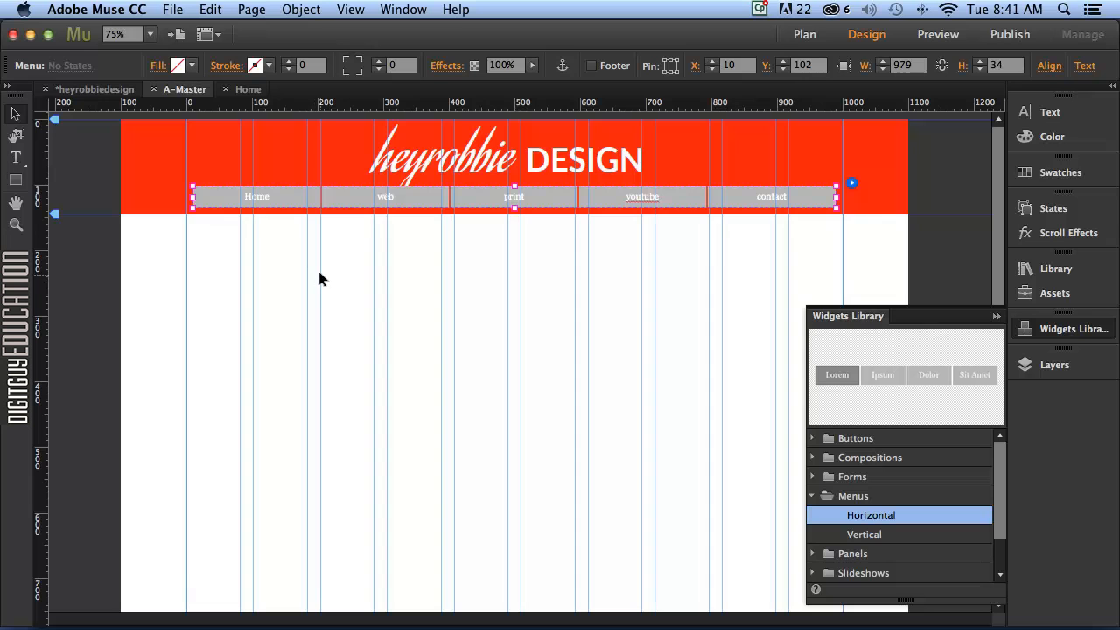
left_click(285, 200)
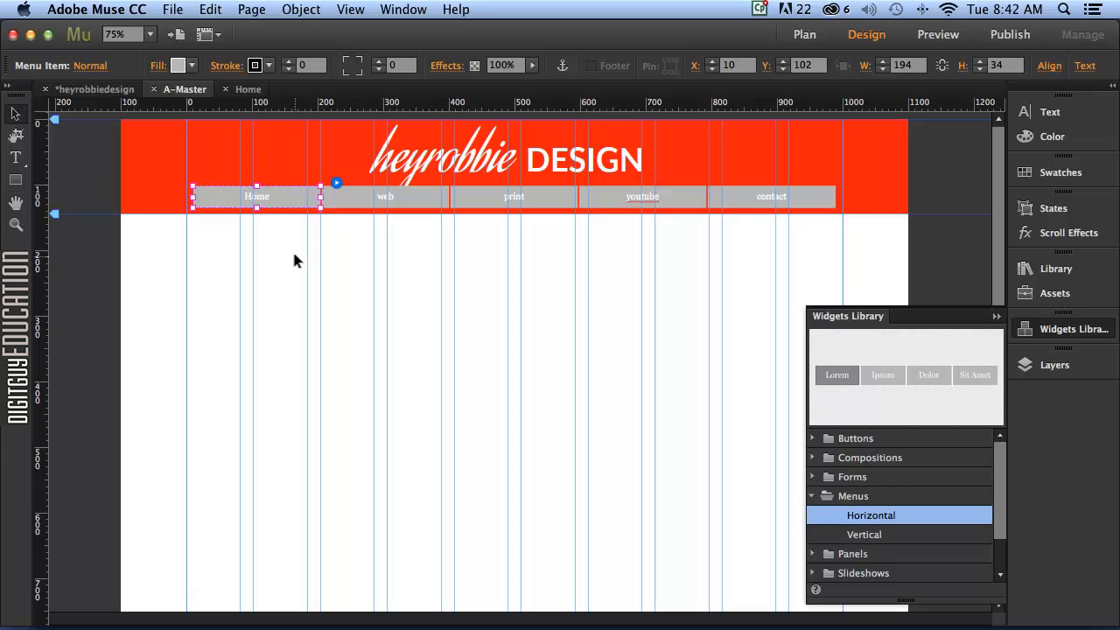
left_click(377, 60)
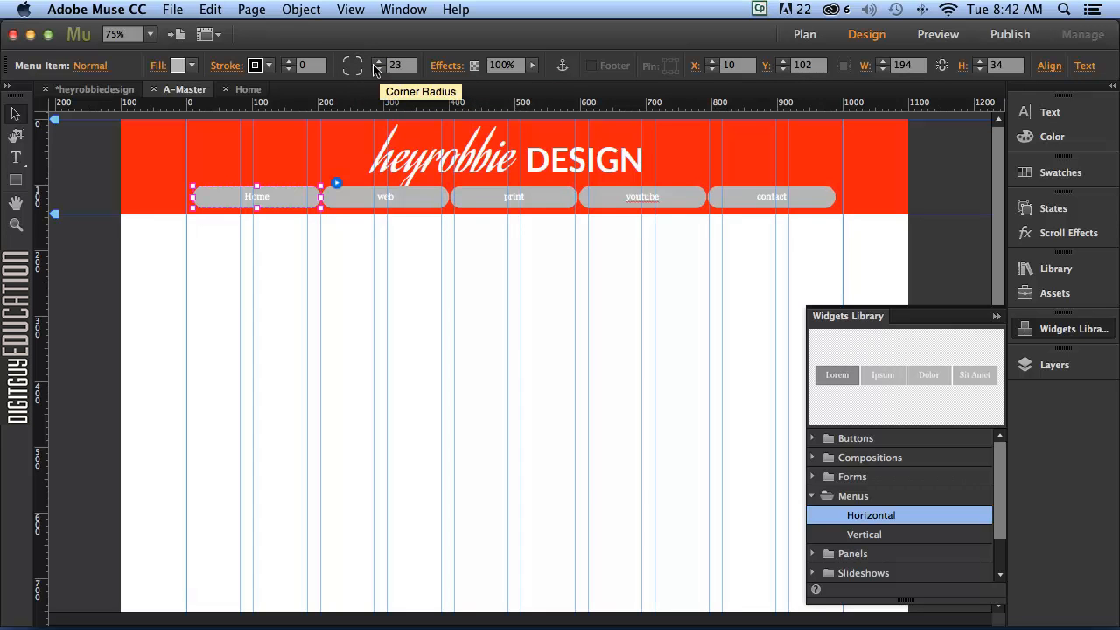
left_click(378, 69)
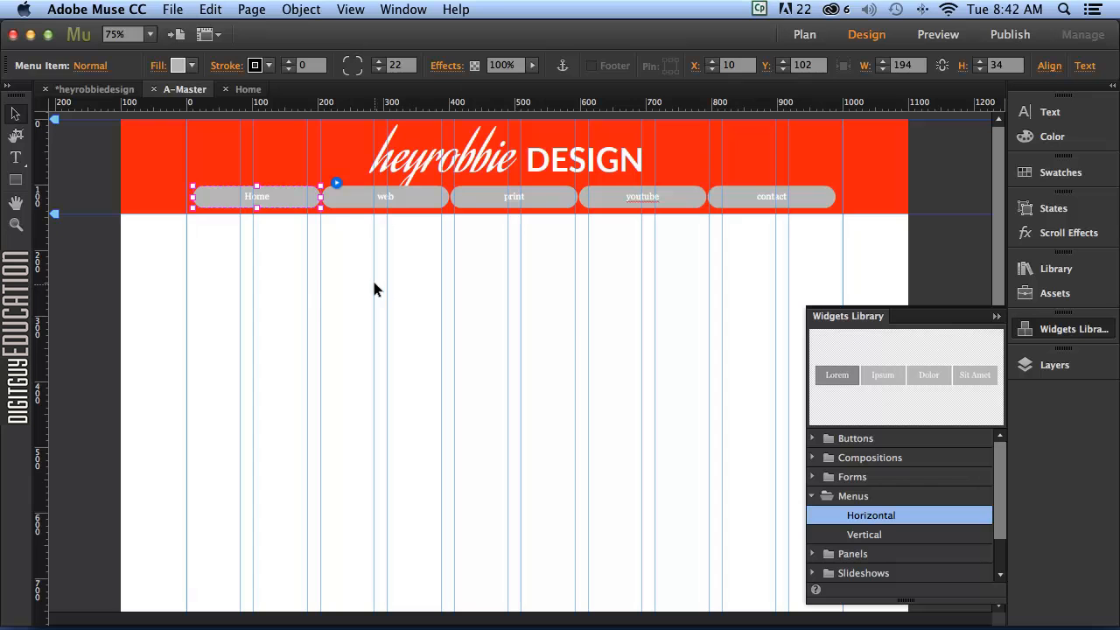
Step: Change the font of the menu item labels to Lato Bold
left_click(259, 198)
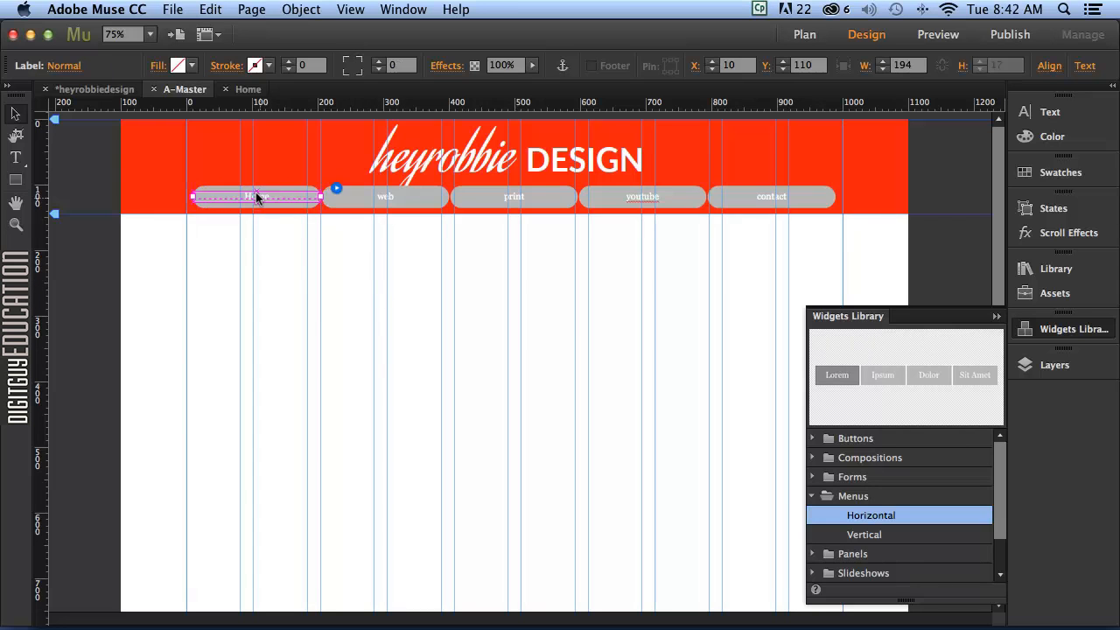
left_click(16, 158)
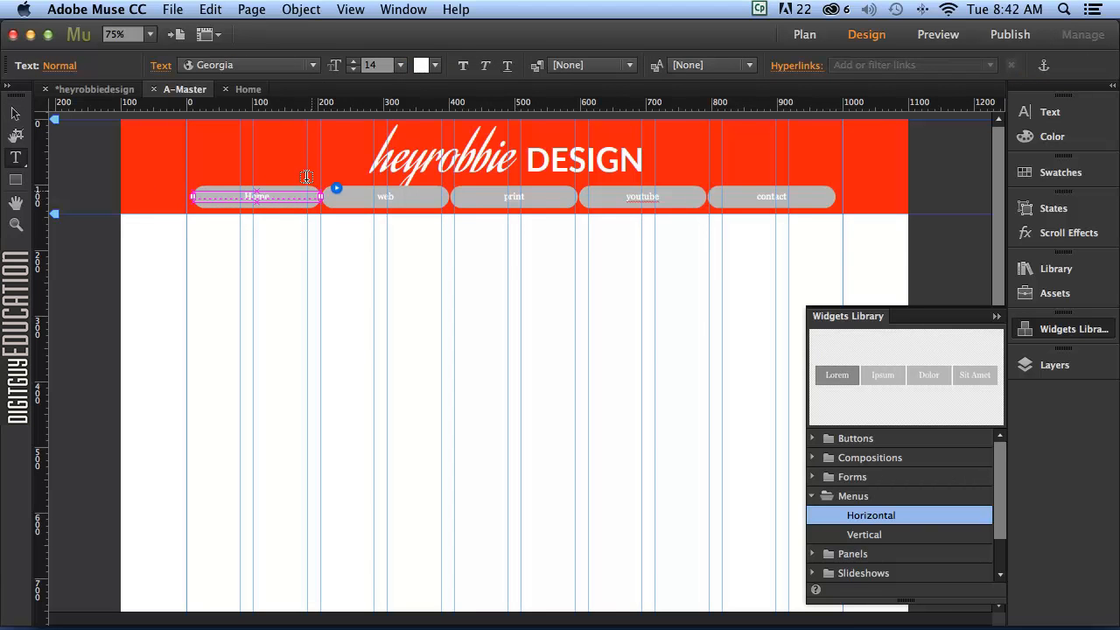
left_click(230, 64)
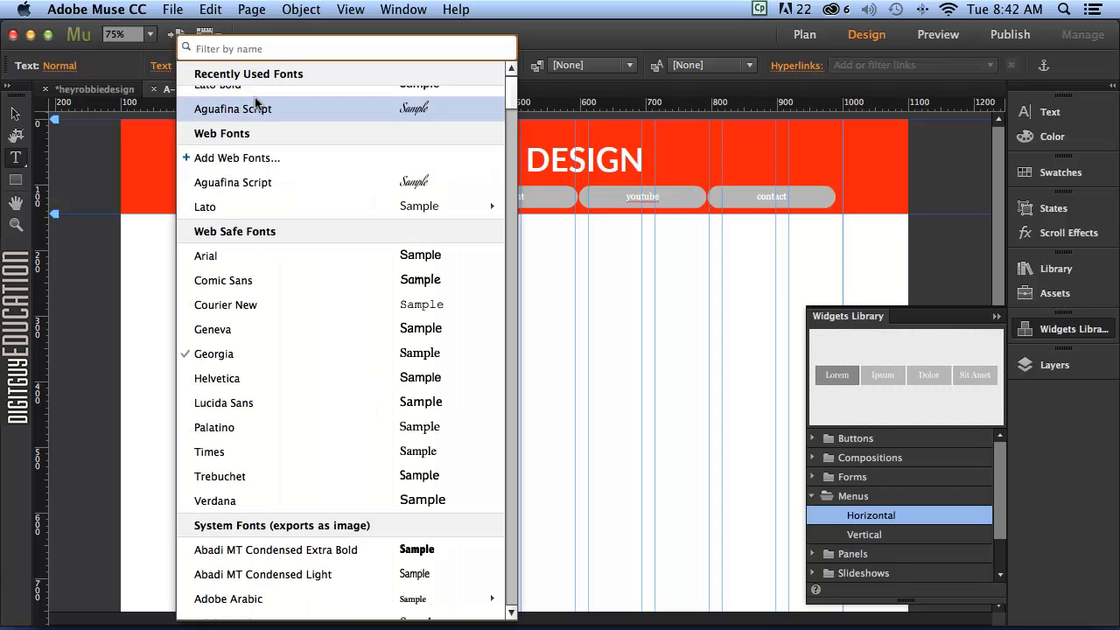
mouse_move(238, 203)
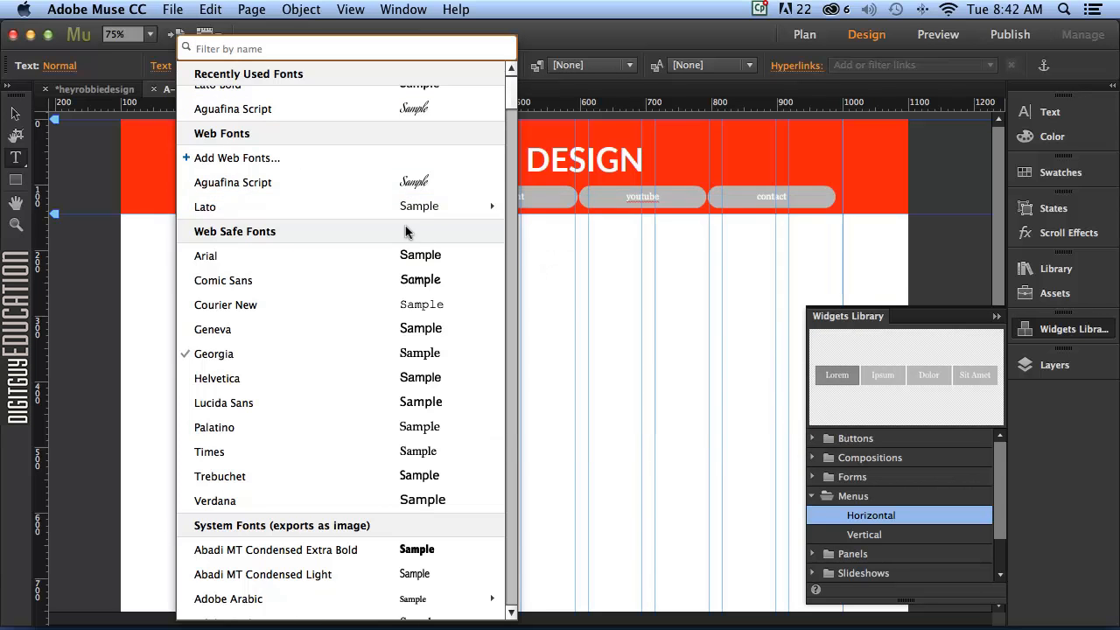
left_click(557, 256)
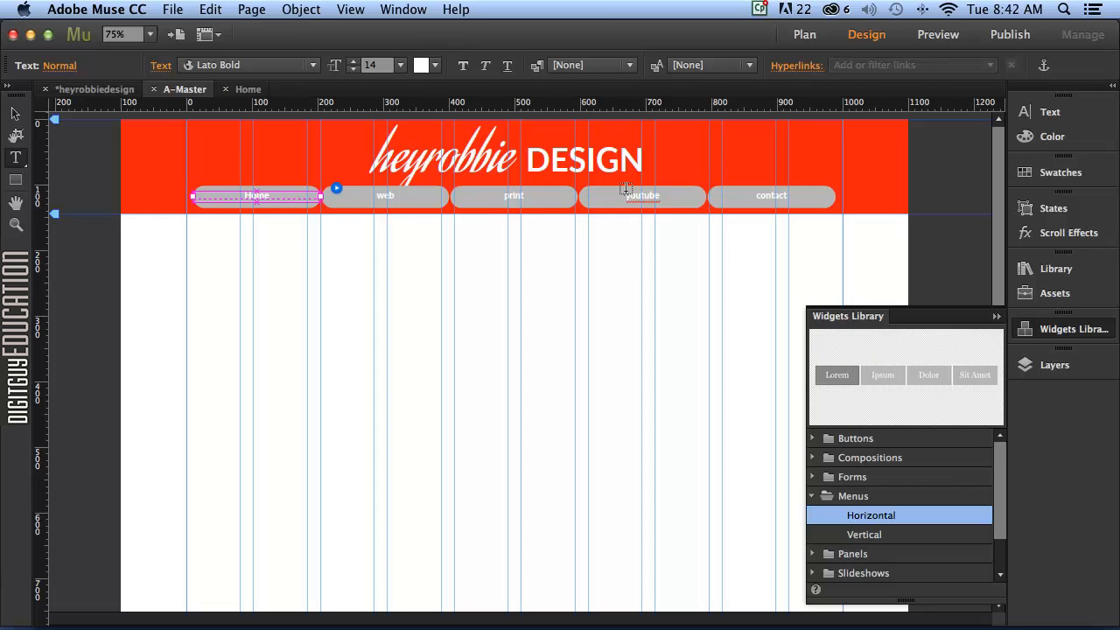
Step: Increase the font size of the menu item labels to 24 and clear the selection
left_click(352, 61)
left_click(351, 59)
left_click(351, 59)
left_click(351, 60)
left_click(351, 59)
left_click(351, 59)
left_click(351, 60)
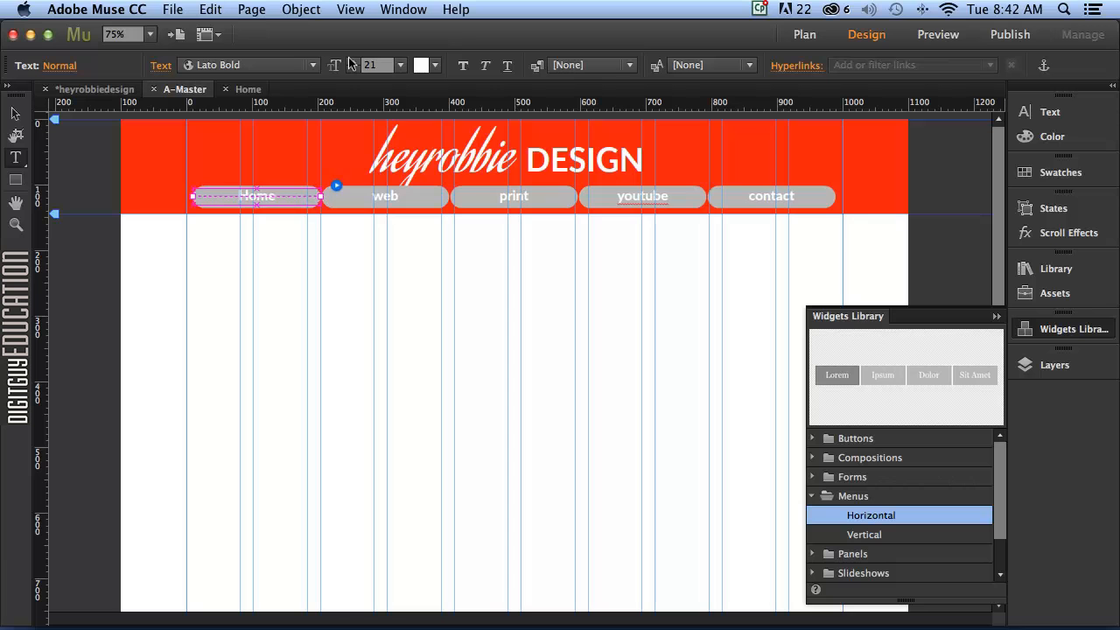
left_click(351, 60)
left_click(351, 61)
left_click(351, 60)
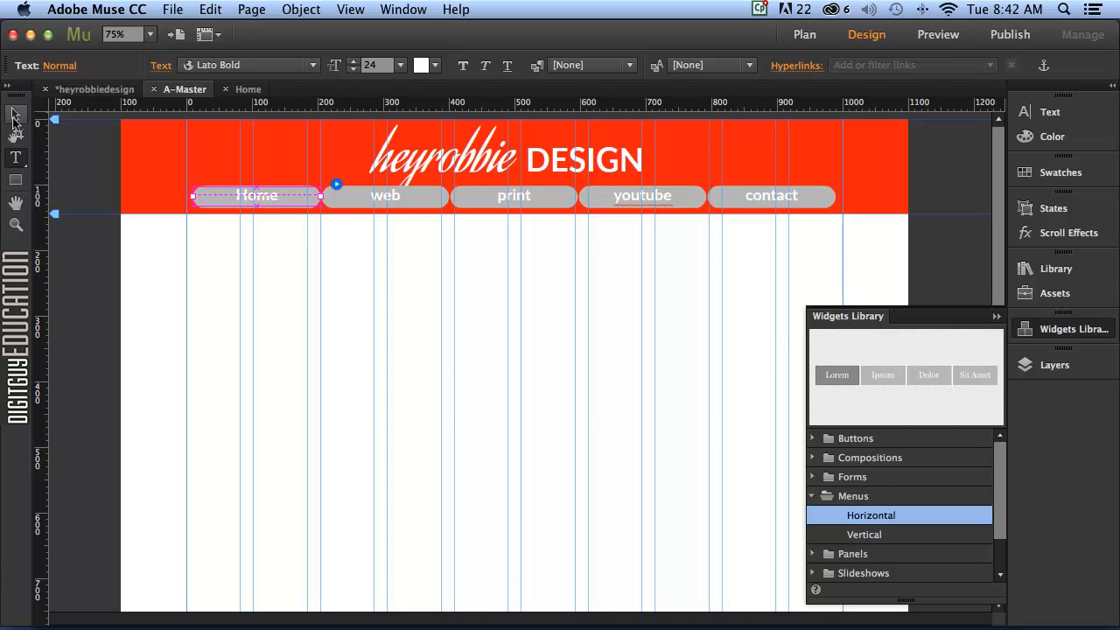
left_click(14, 112)
left_click(207, 260)
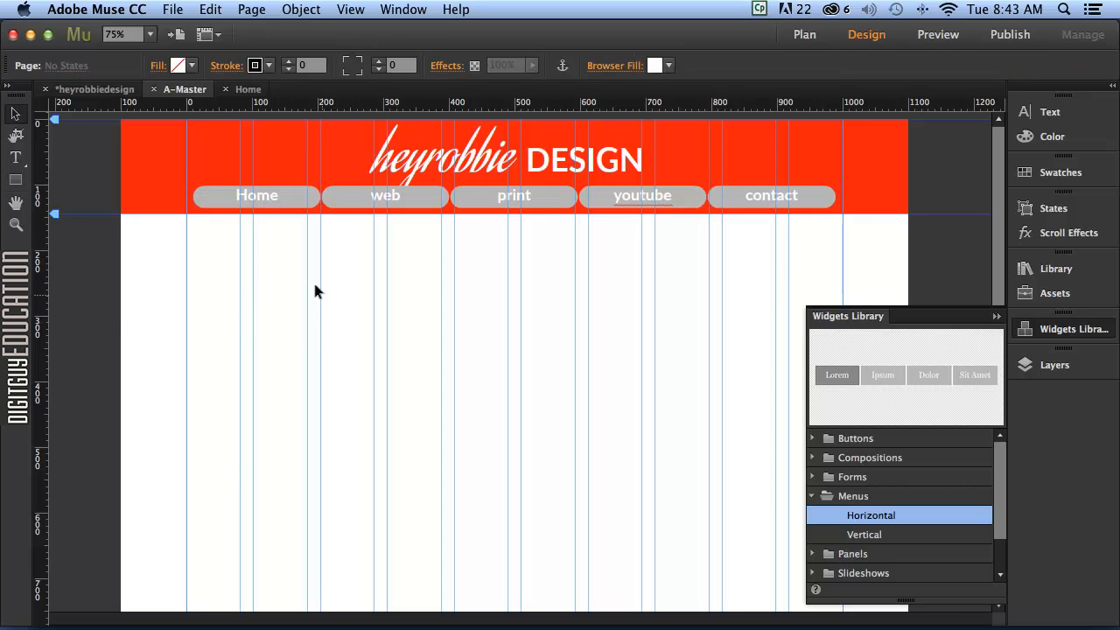
Step: Add a drop shadow with its default settings to the menu items
left_click(296, 196)
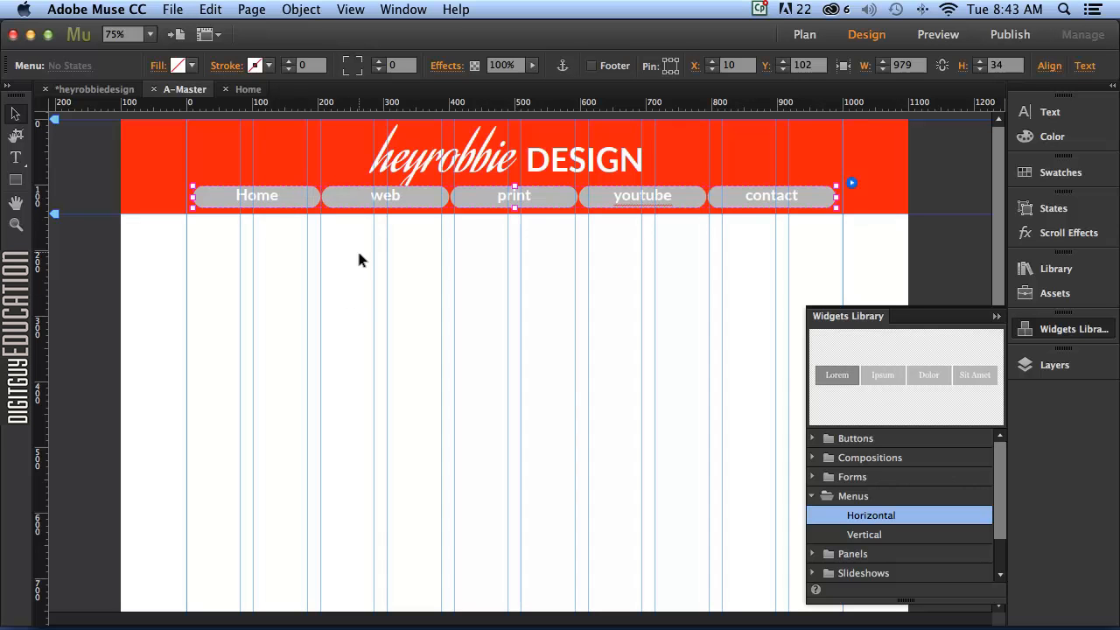
left_click(292, 201)
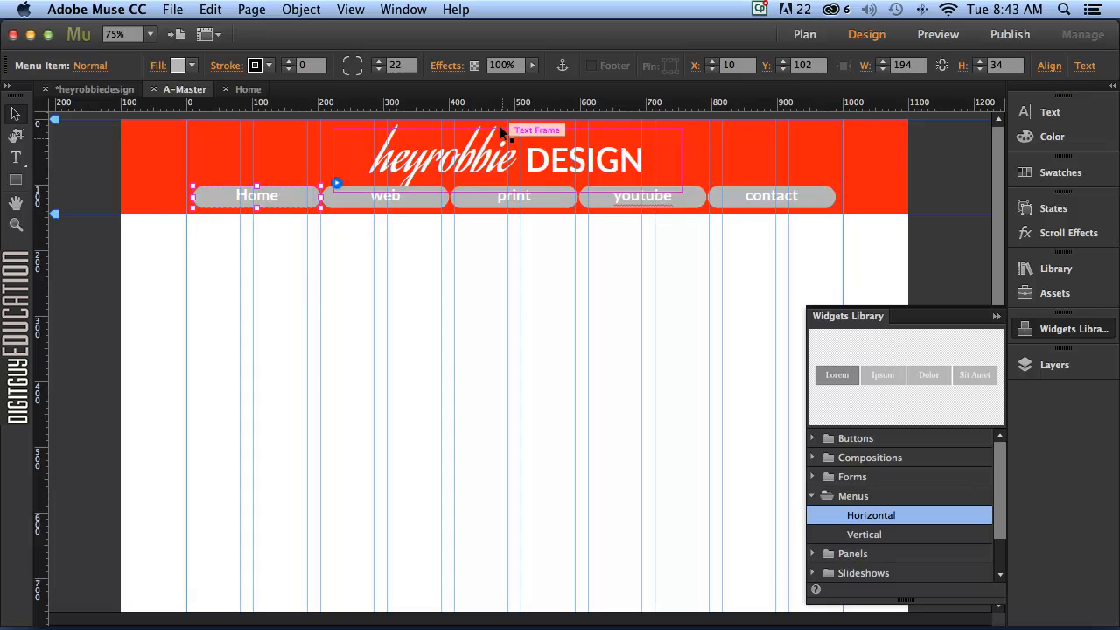
left_click(444, 67)
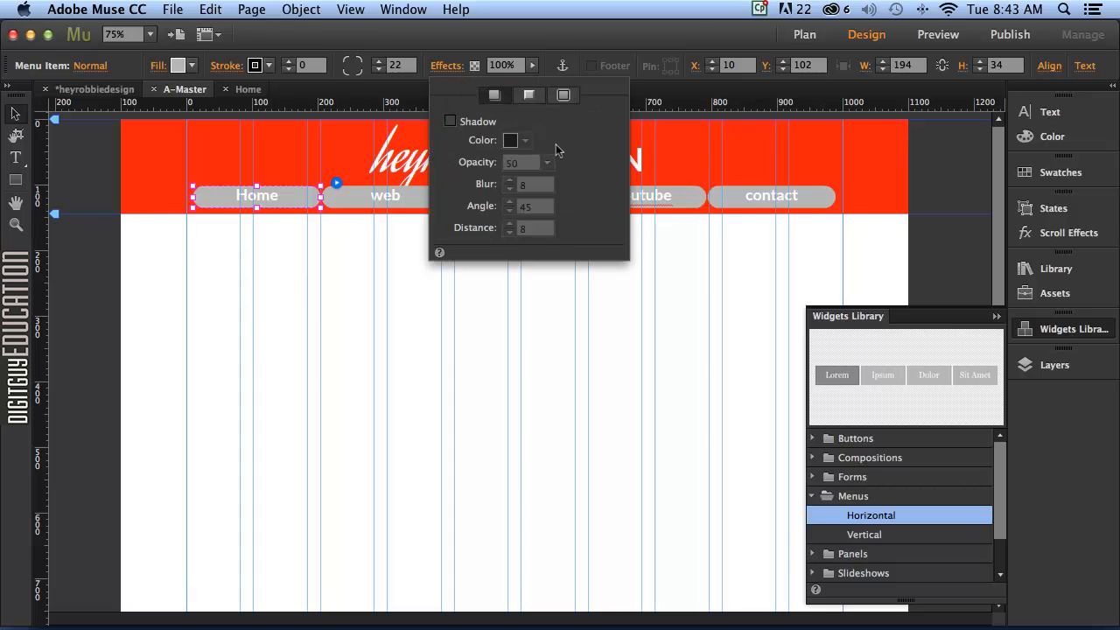
left_click(451, 121)
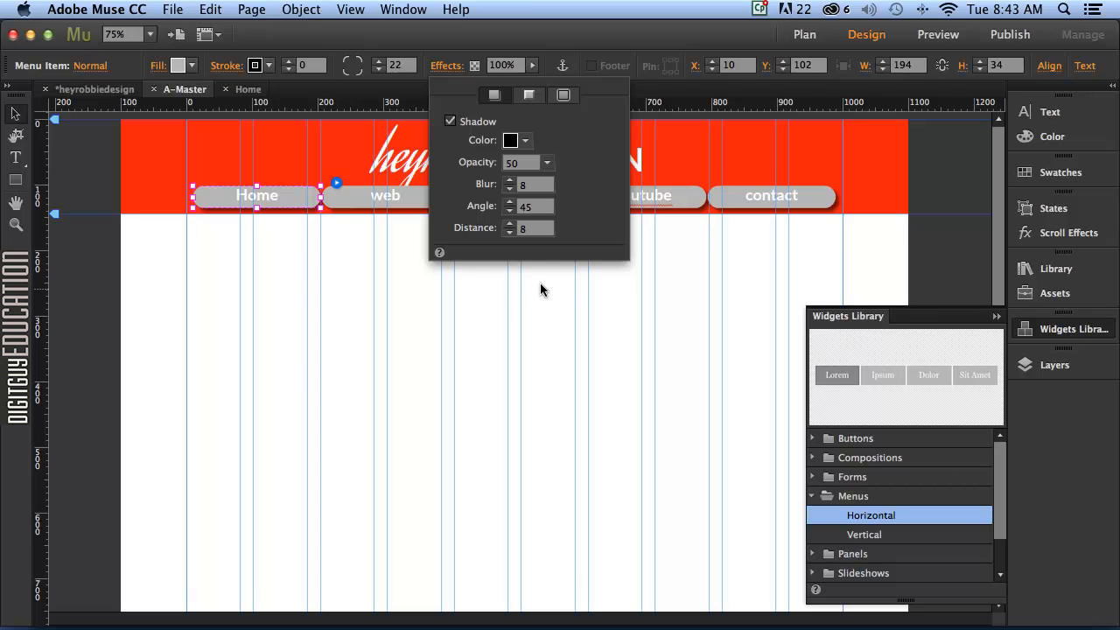
left_click(241, 248)
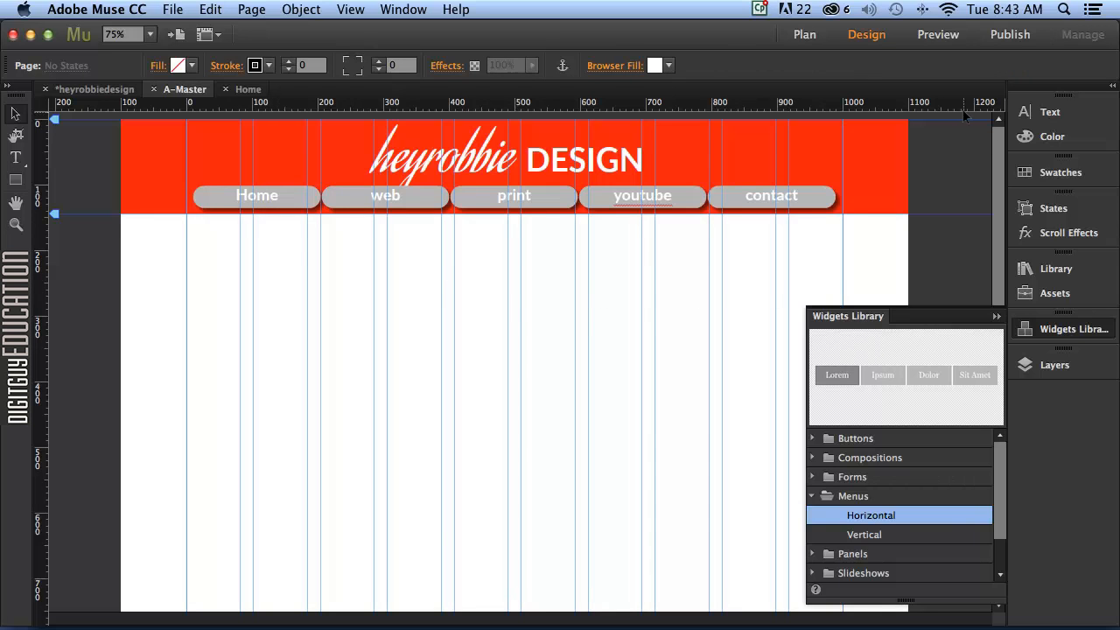
Step: Preview the page's menu rollovers and check the header on all pages in the site plan
left_click(933, 35)
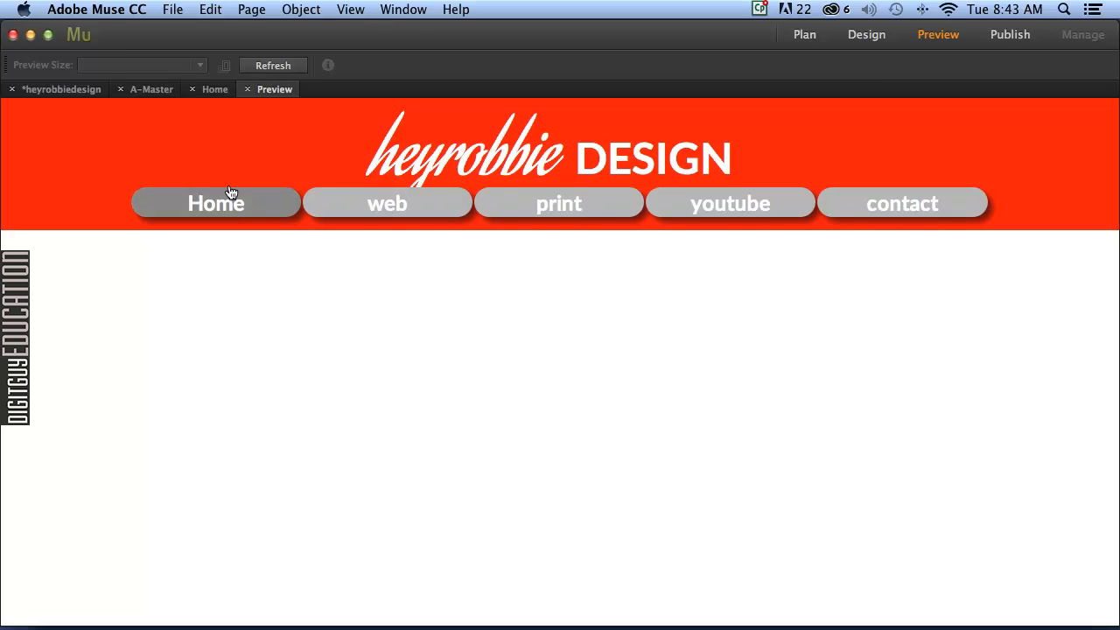
left_click(864, 37)
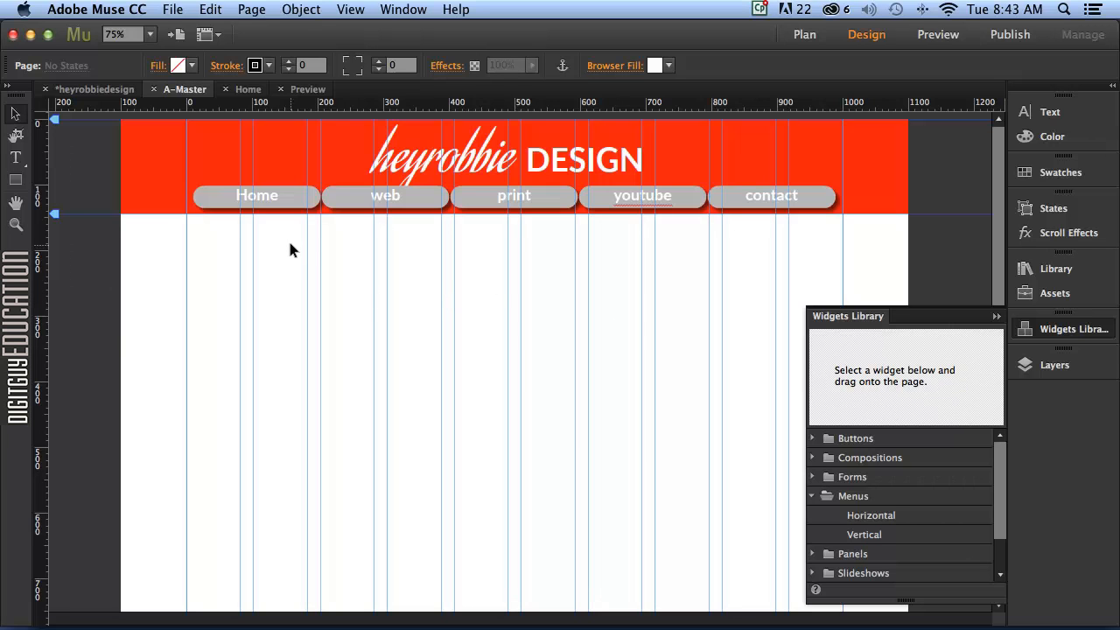
left_click(798, 34)
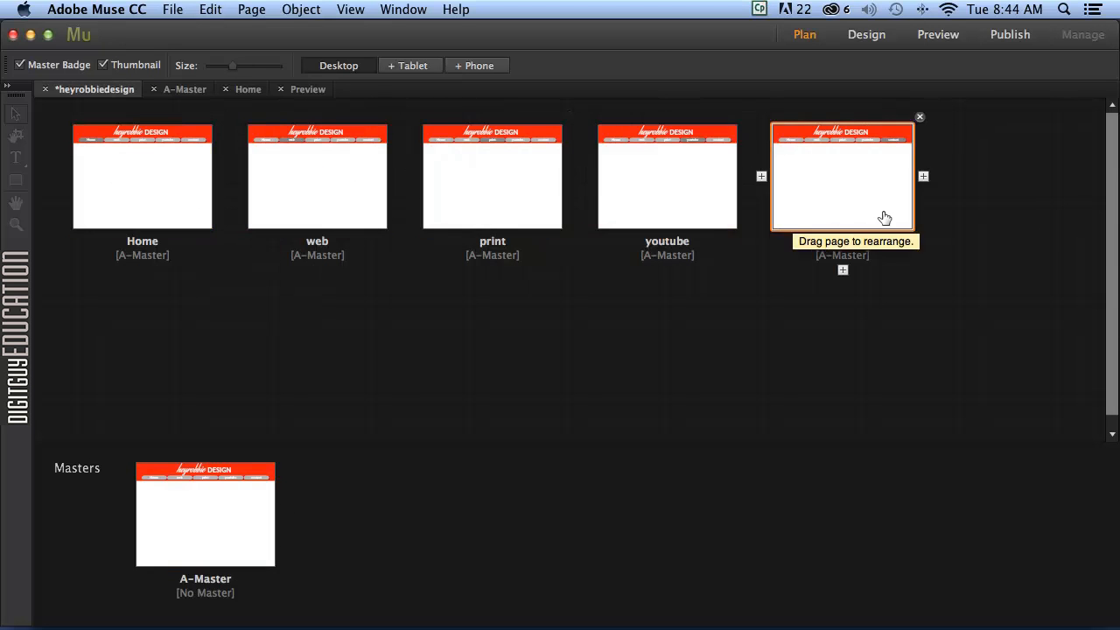
Step: Add a text frame about 520 by 195 px reading "home" in the middle of the Home page
double_click(144, 190)
left_click(15, 157)
left_click_drag(282, 287, 510, 372)
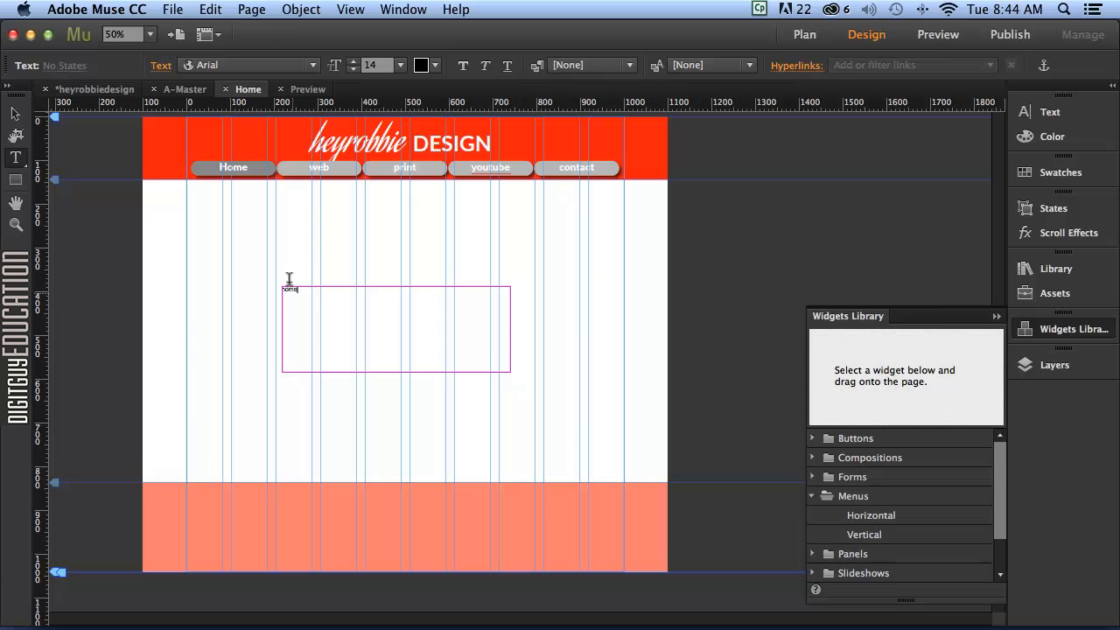
Step: Enlarge the "home" text to size 100 and move its frame up and to the right, just below the header
left_click_drag(283, 288, 351, 288)
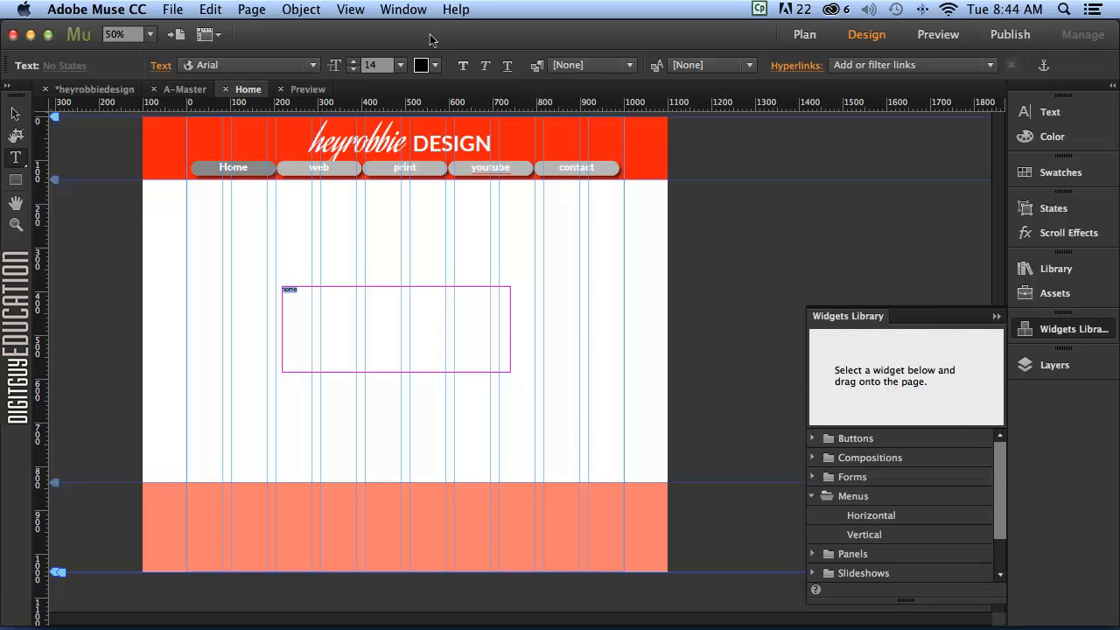
left_click(373, 64)
type("3")
key("BackSpace")
type("1")
key("Return")
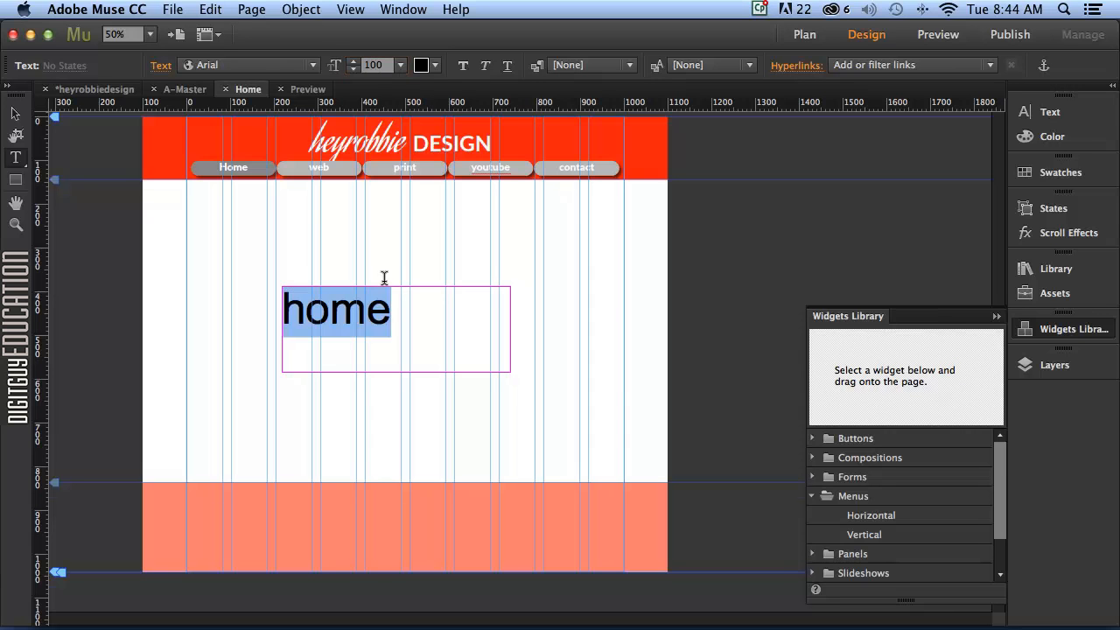
left_click(15, 114)
left_click_drag(370, 308, 425, 263)
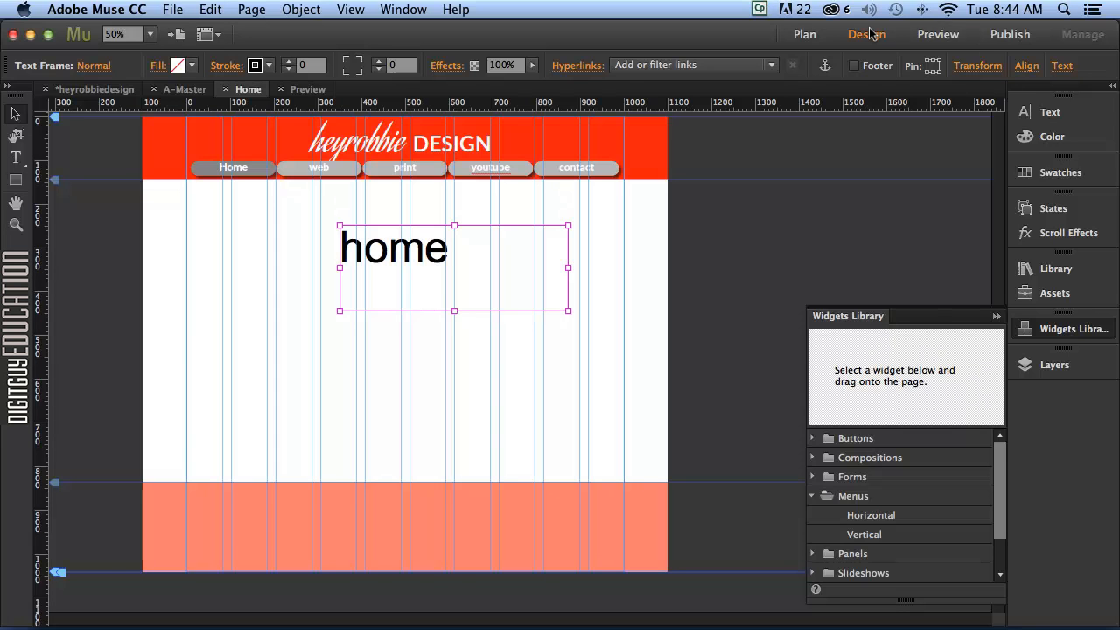
Step: Paste the Home page's text frame in place on the web page and change its text to "web"
left_click(805, 35)
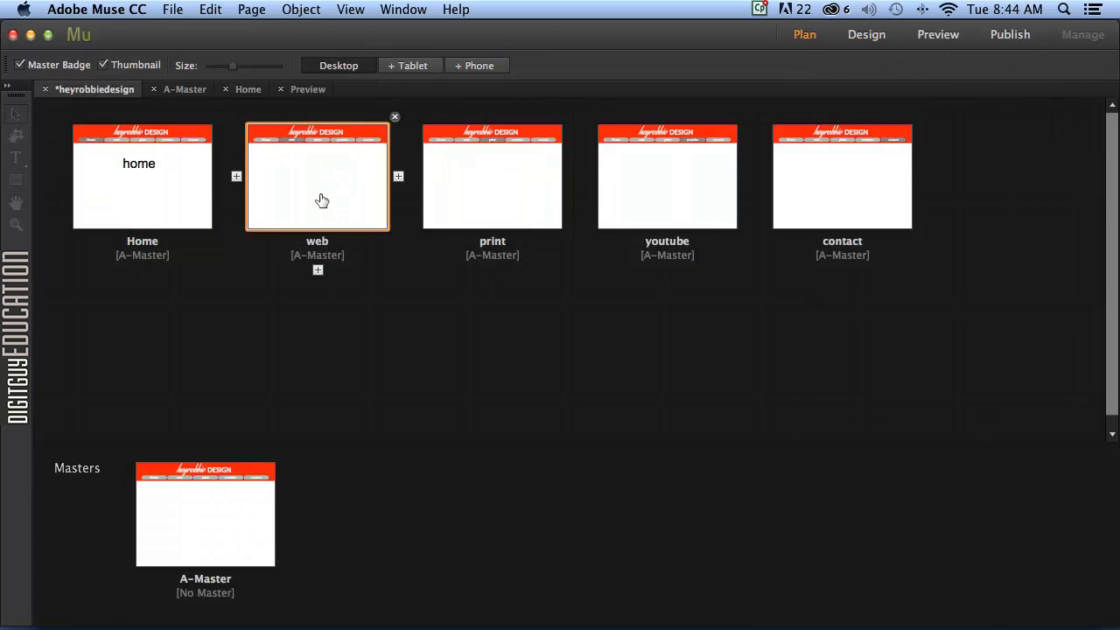
double_click(317, 189)
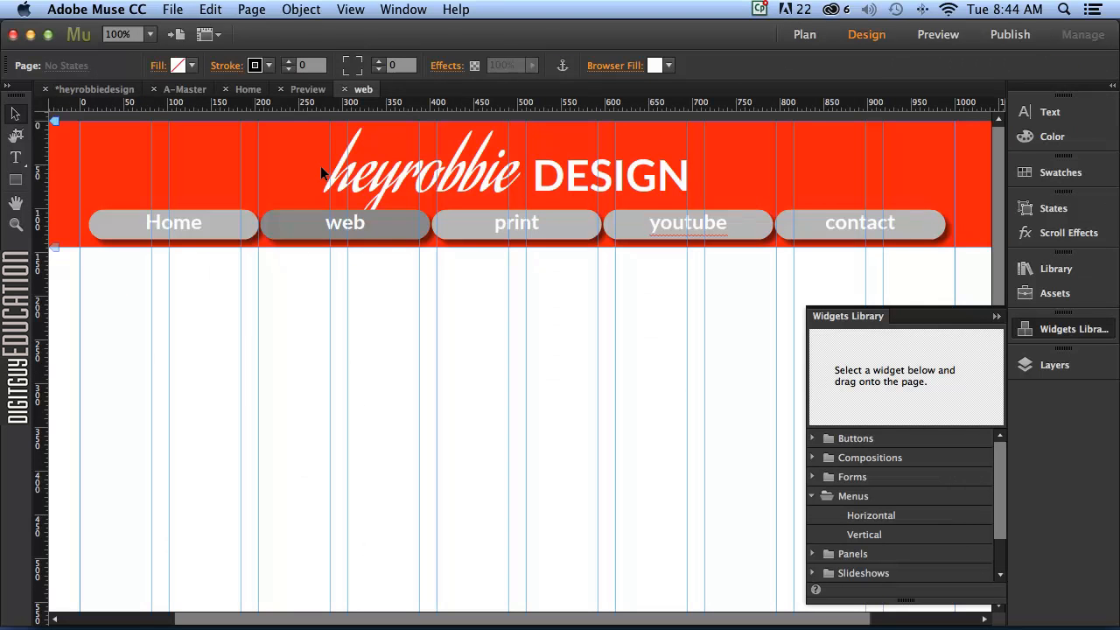
left_click(167, 11)
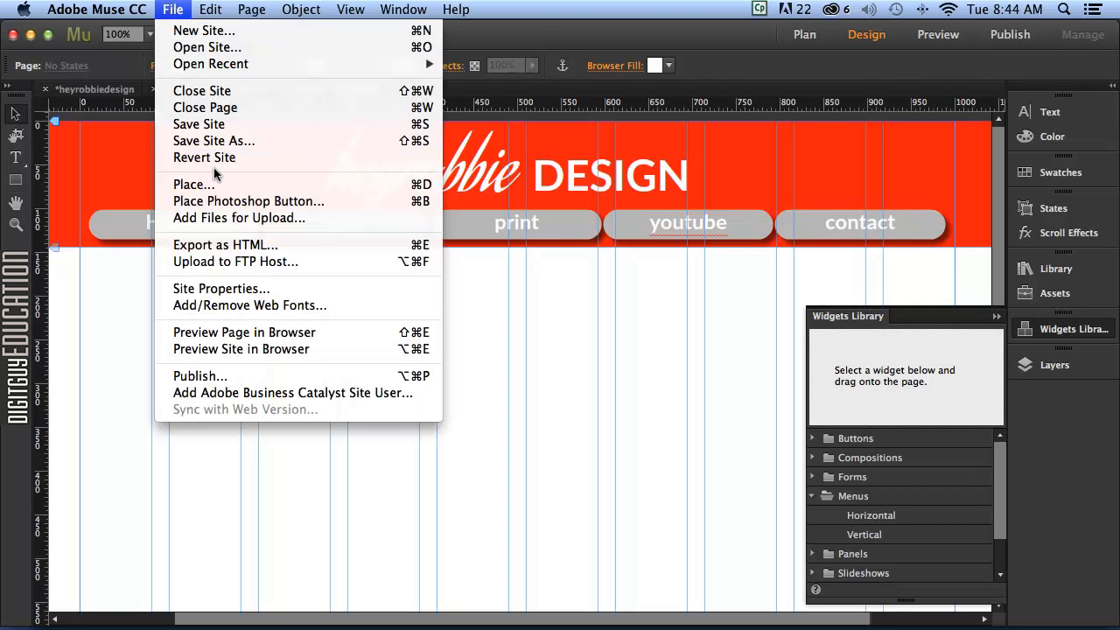
mouse_move(209, 6)
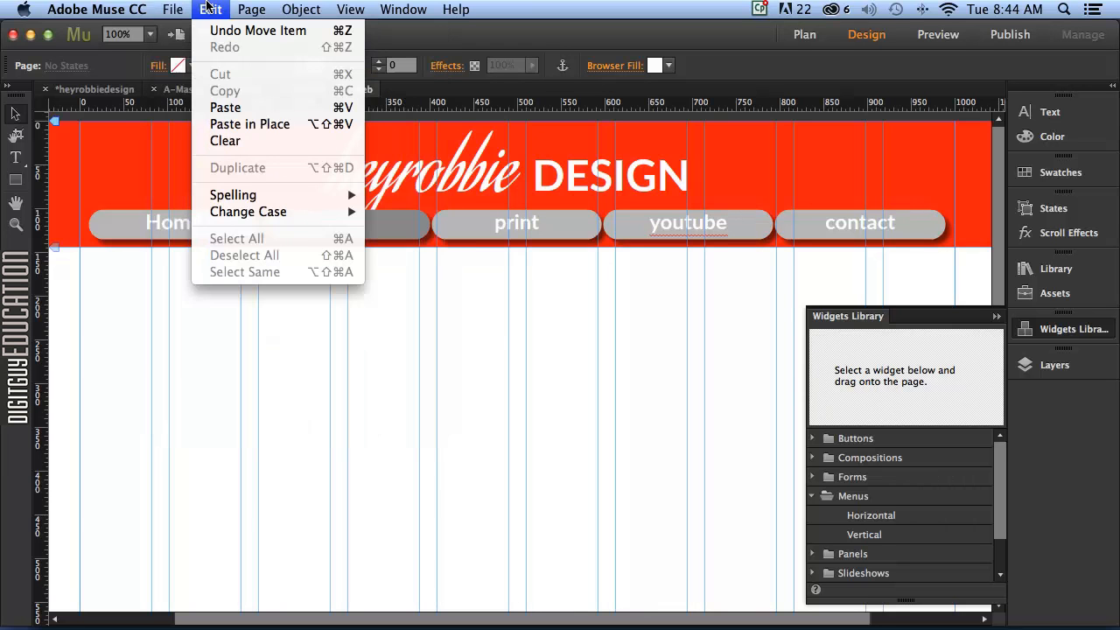
left_click(241, 123)
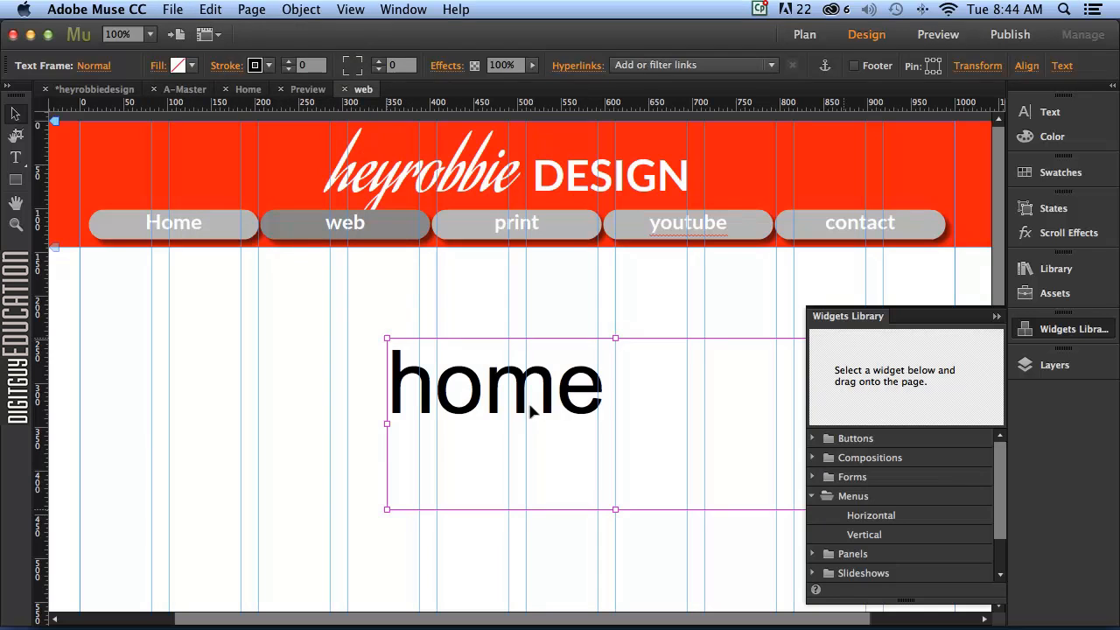
double_click(557, 389)
left_click_drag(603, 385, 324, 360)
type("web")
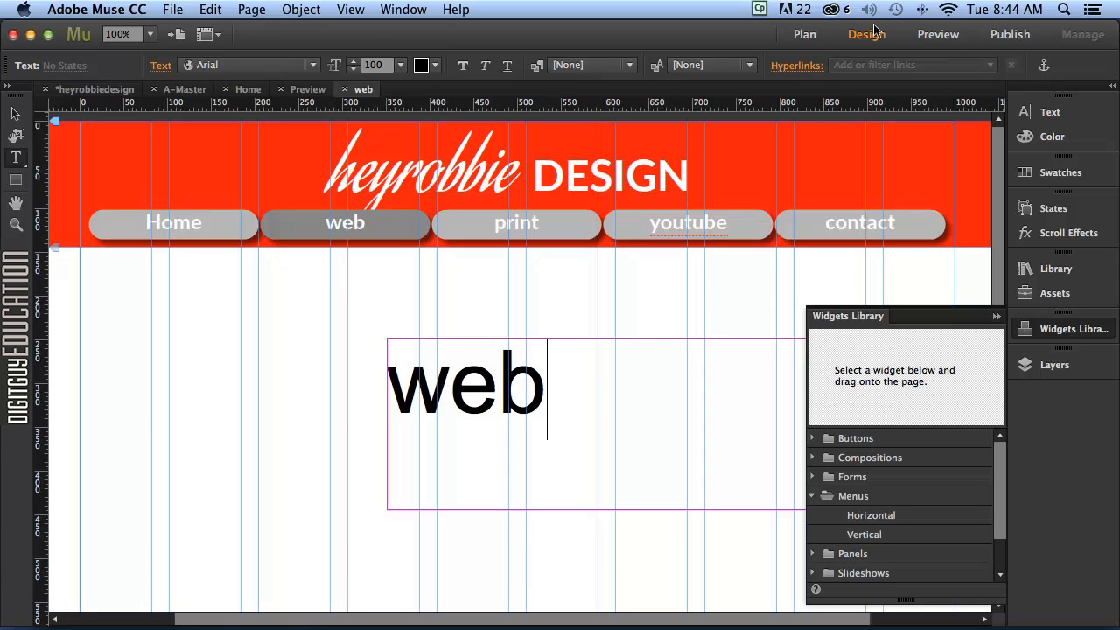
Step: Paste the same text frame in place on the print page and replace its text with "print"
left_click(805, 34)
double_click(497, 206)
left_click(210, 8)
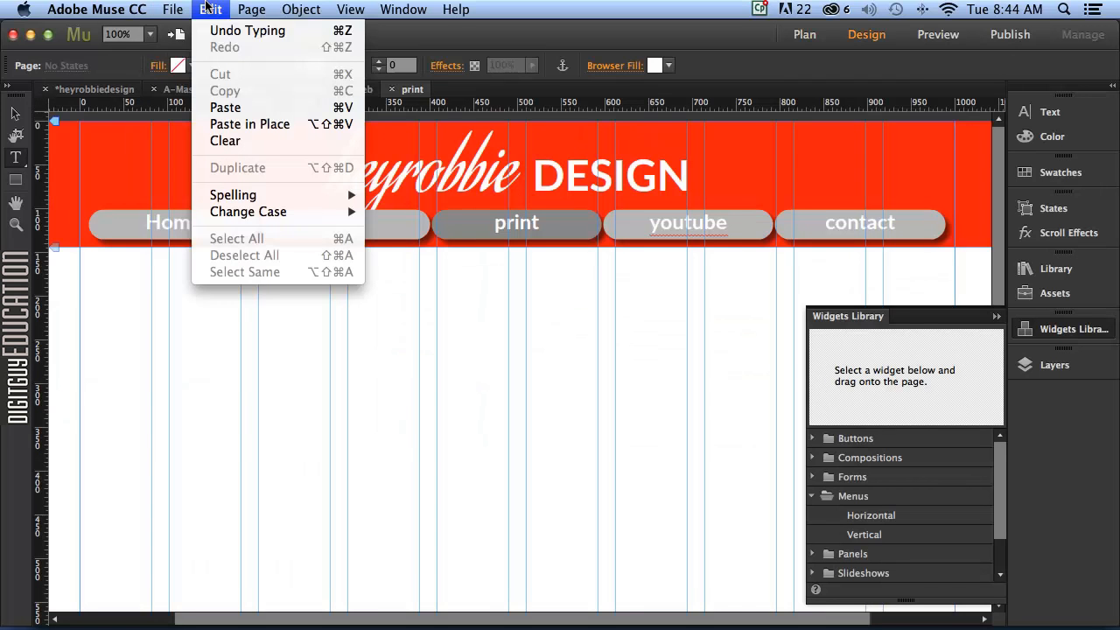
left_click(236, 123)
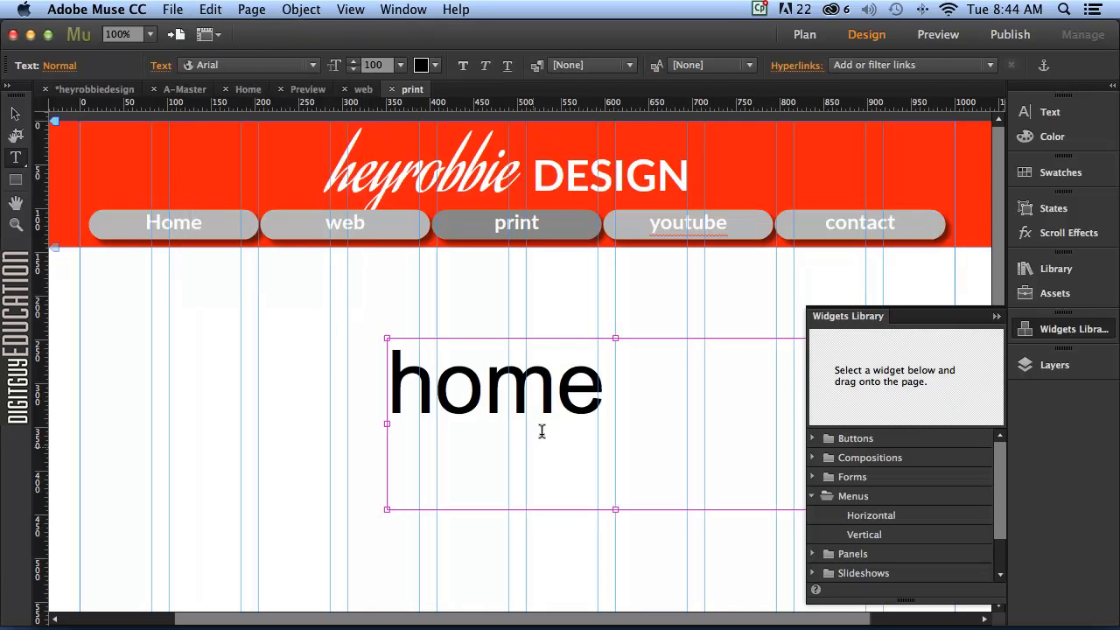
left_click_drag(600, 382, 388, 368)
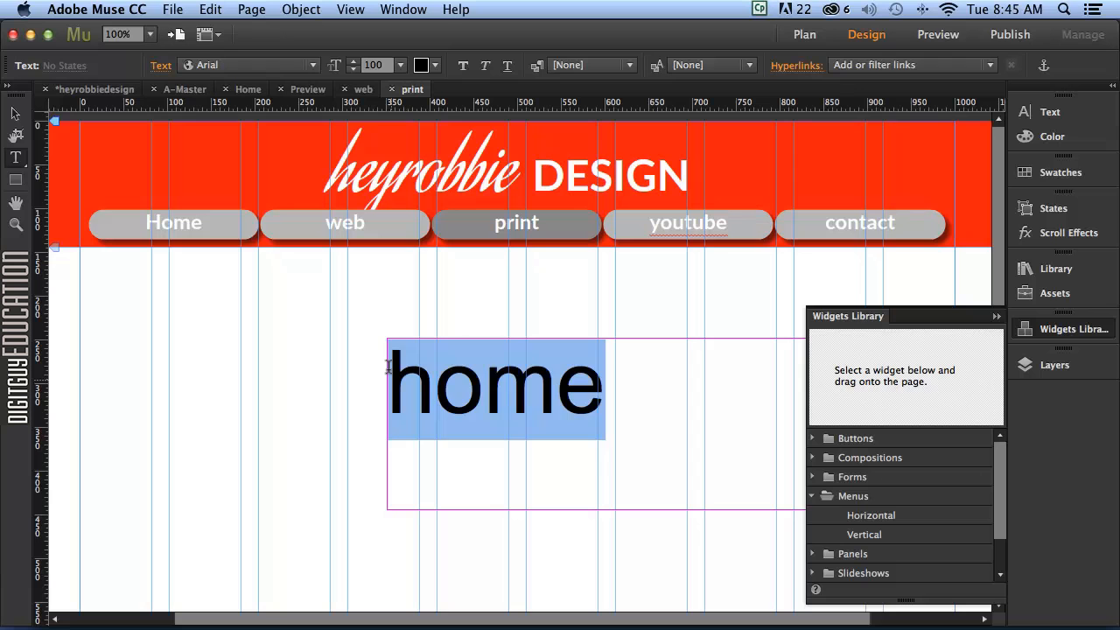
type("print")
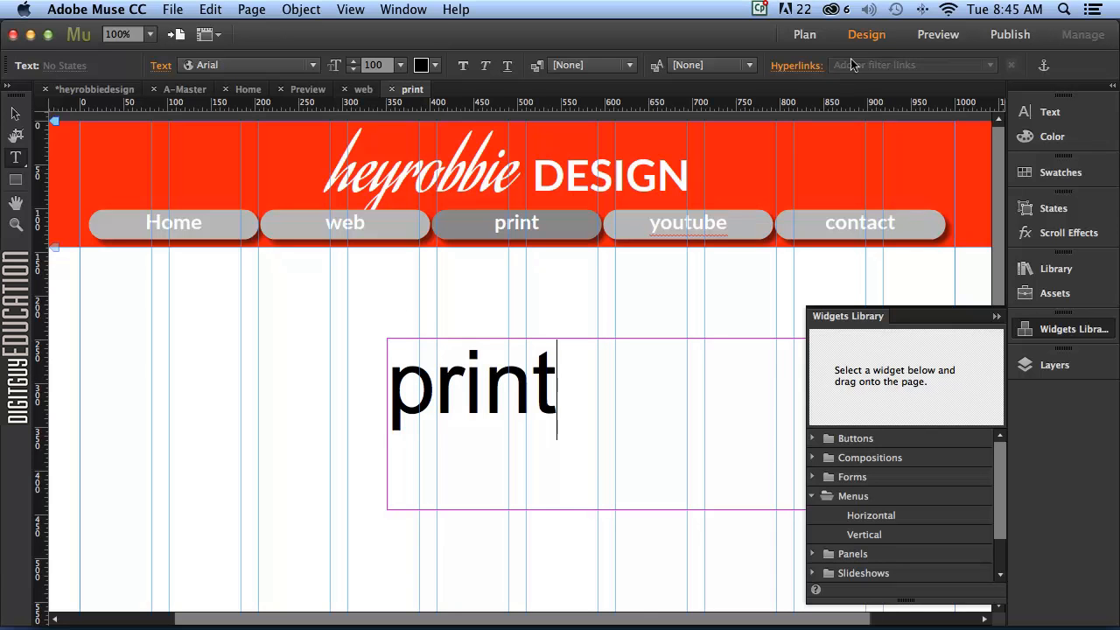
Step: Paste the text frame in place on the youtube page and replace its text with "video"
left_click(821, 33)
left_click(675, 200)
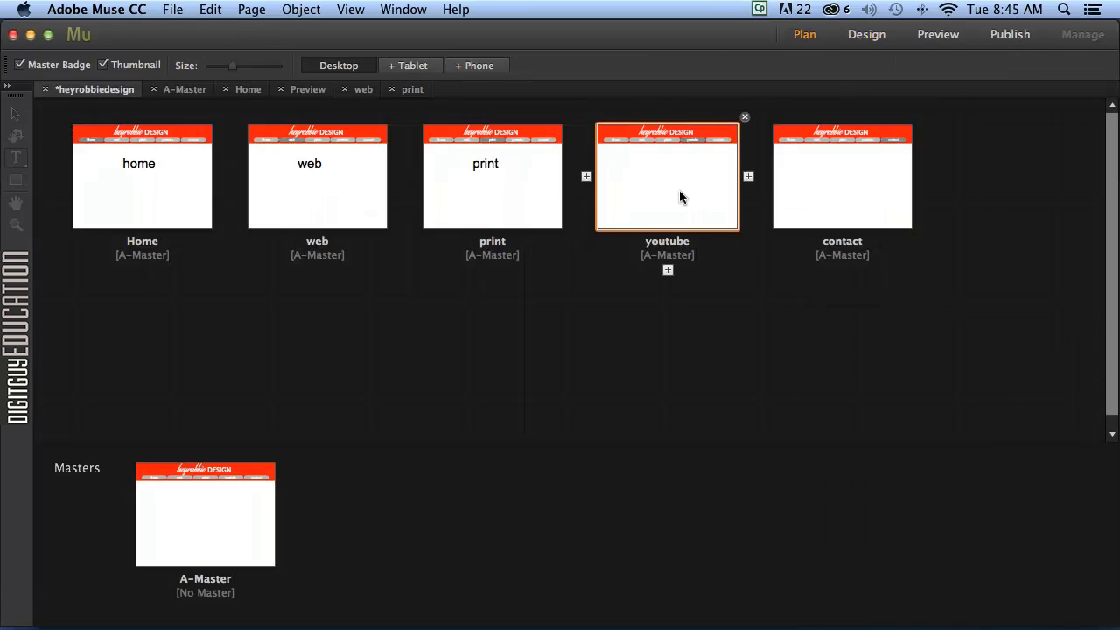
double_click(672, 186)
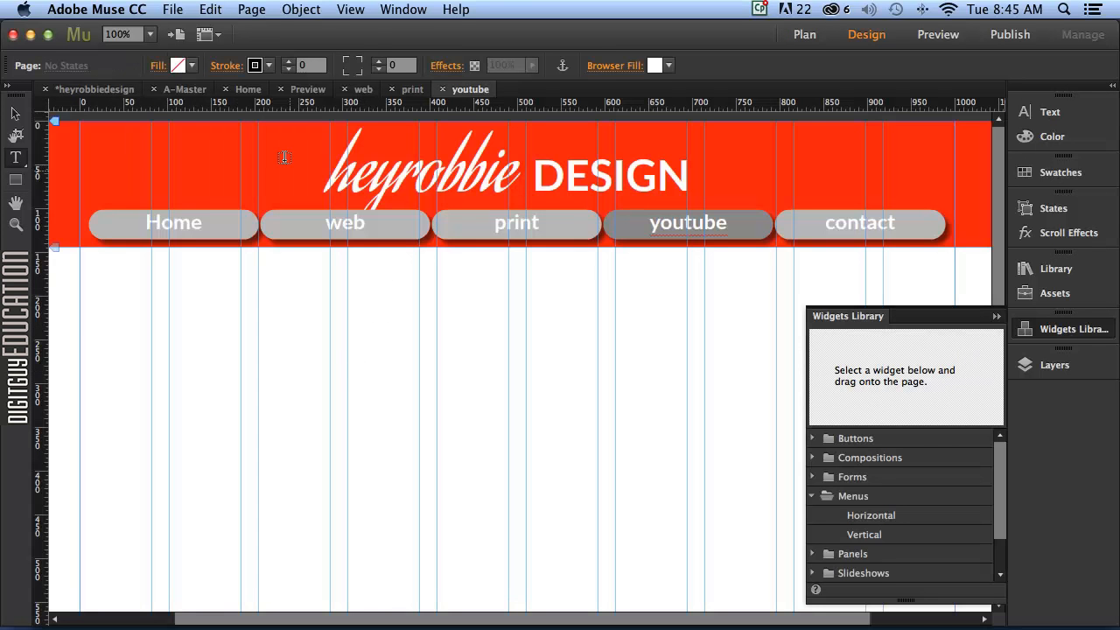
left_click(213, 9)
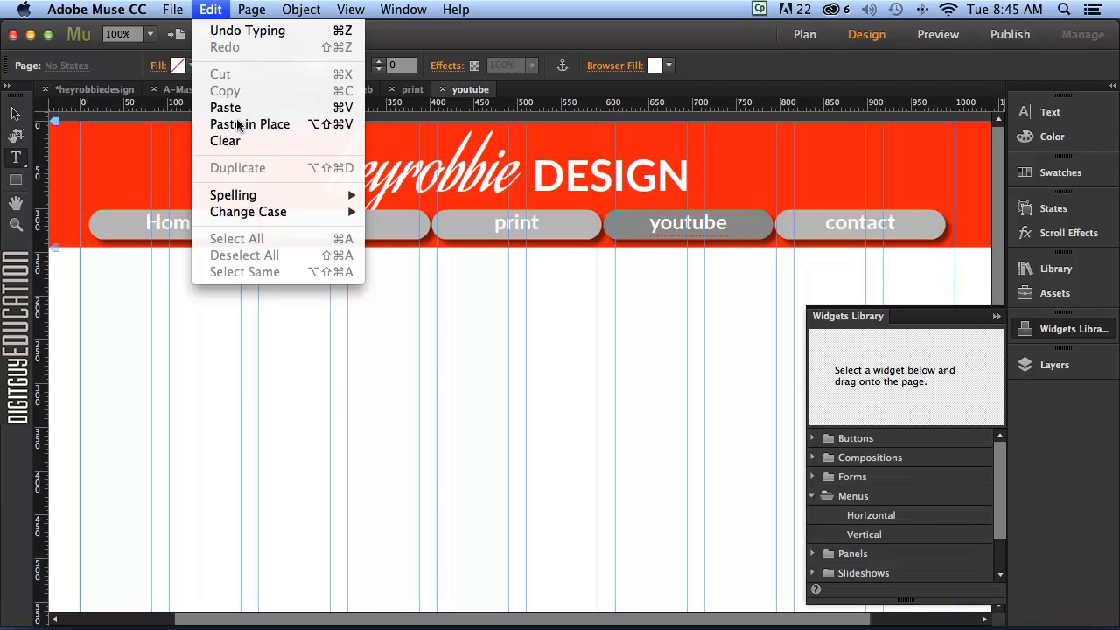
left_click(245, 257)
left_click_drag(602, 399, 368, 346)
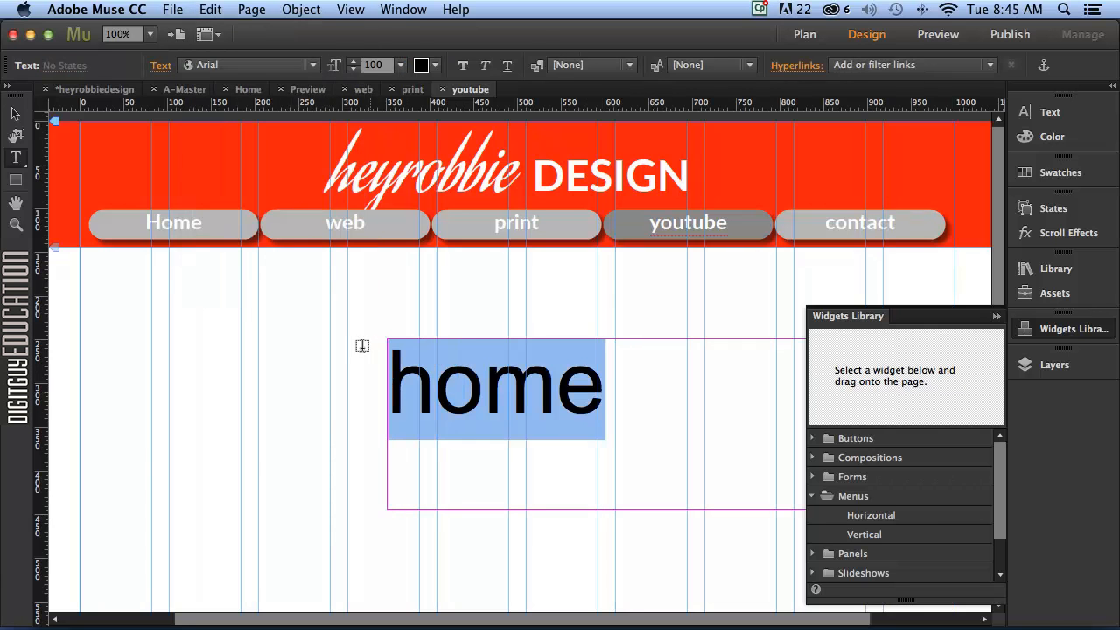
type("video")
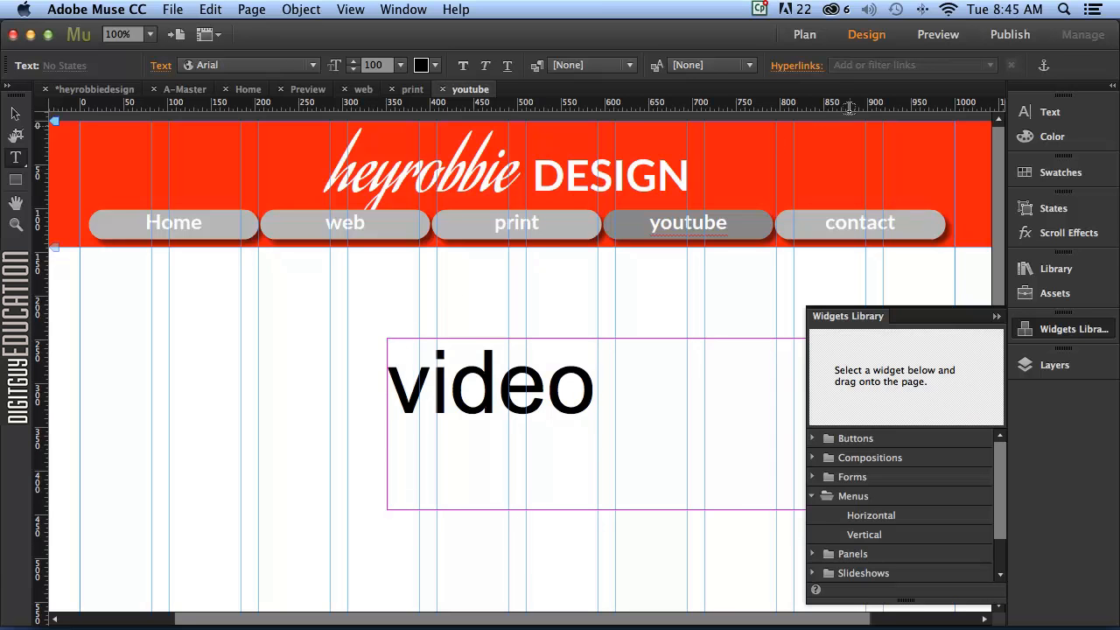
Step: Paste the text frame in place on the contact page and replace its text with "contact"
left_click(803, 33)
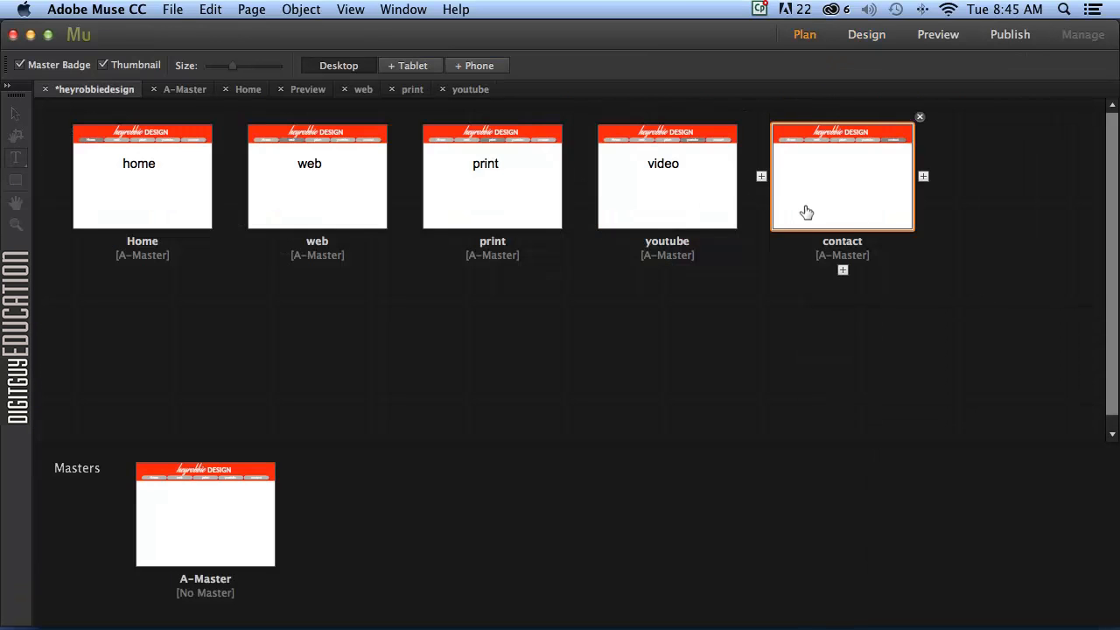
double_click(807, 183)
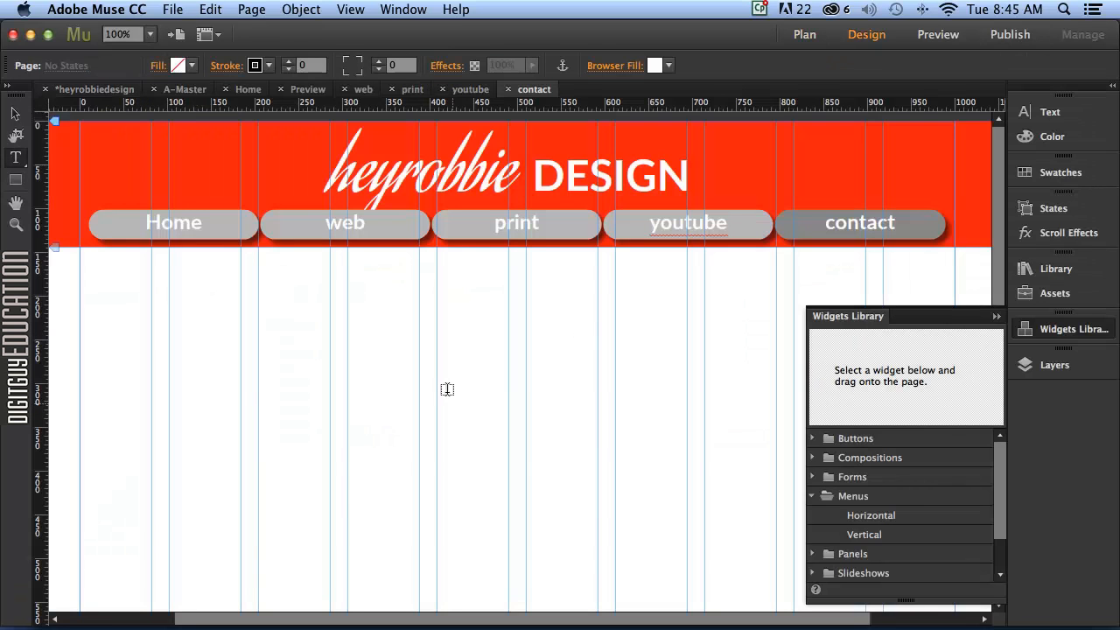
left_click(206, 9)
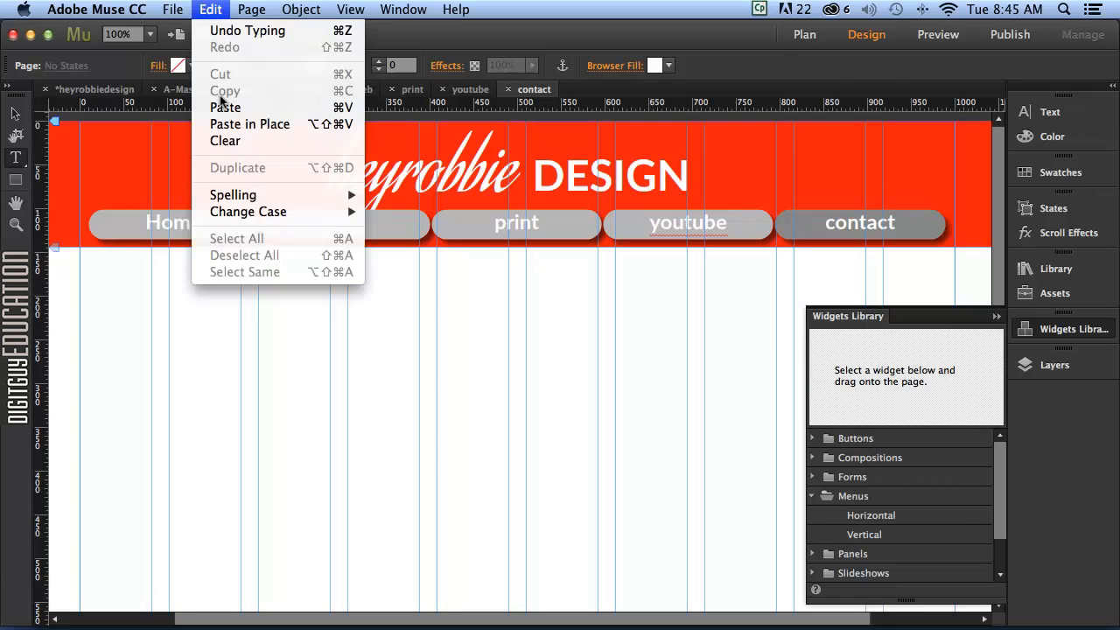
left_click(241, 125)
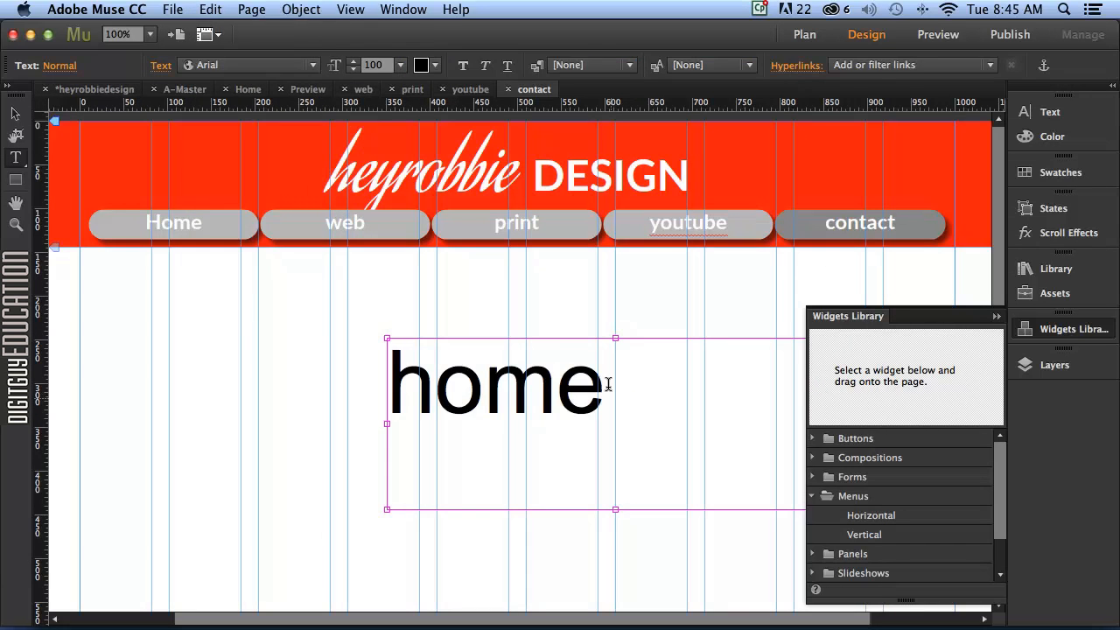
left_click_drag(600, 382, 382, 365)
type("c")
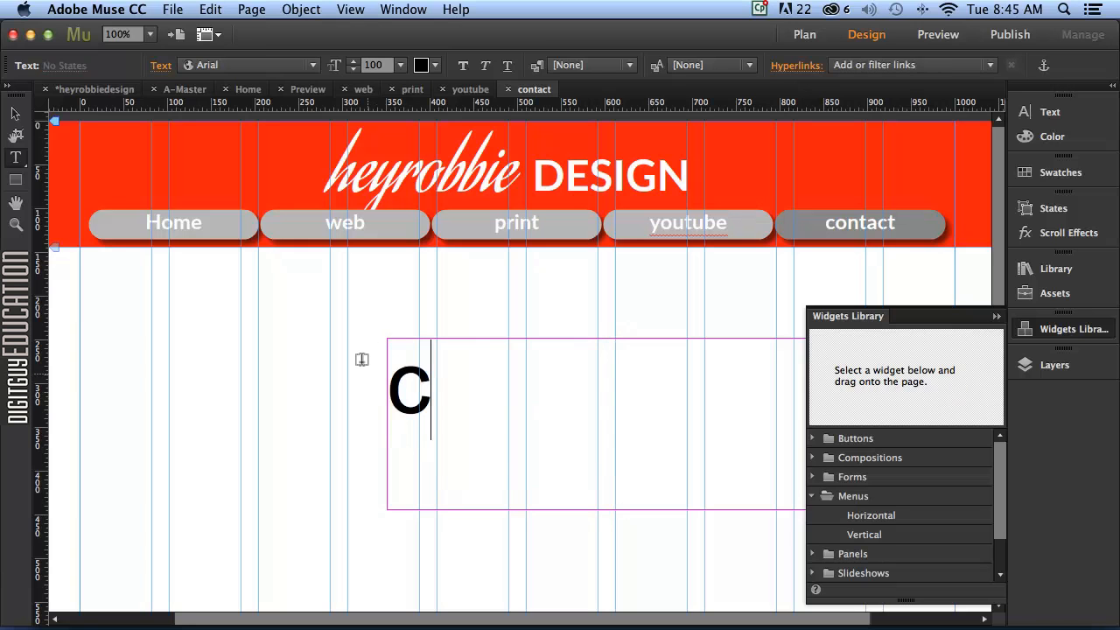
type("ontact")
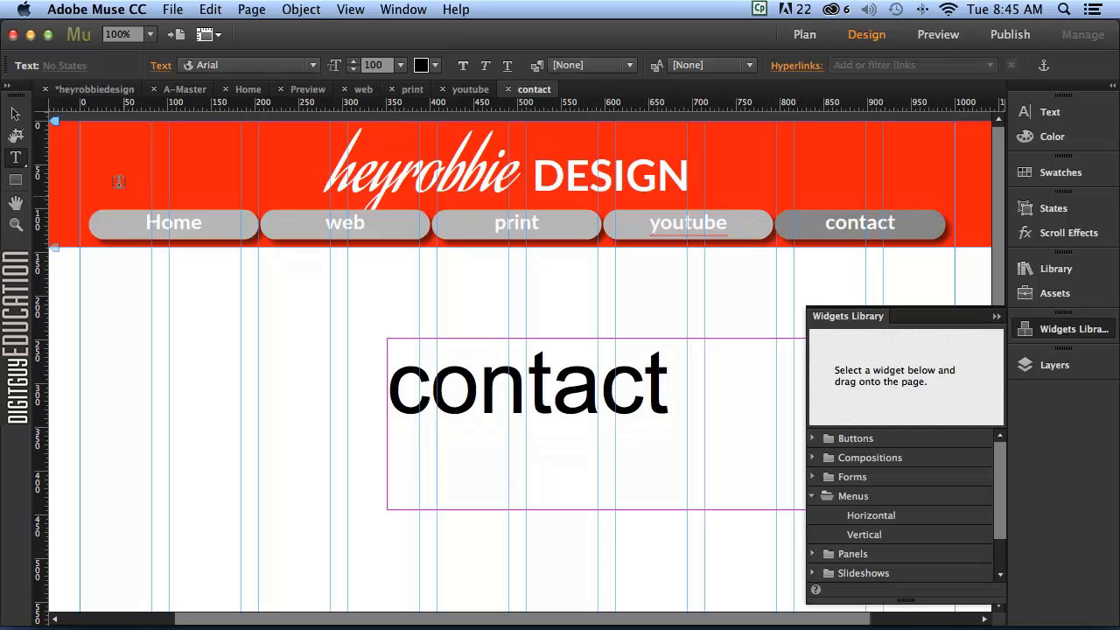
Step: Deselect the contact page's text frame and save the site
left_click(11, 113)
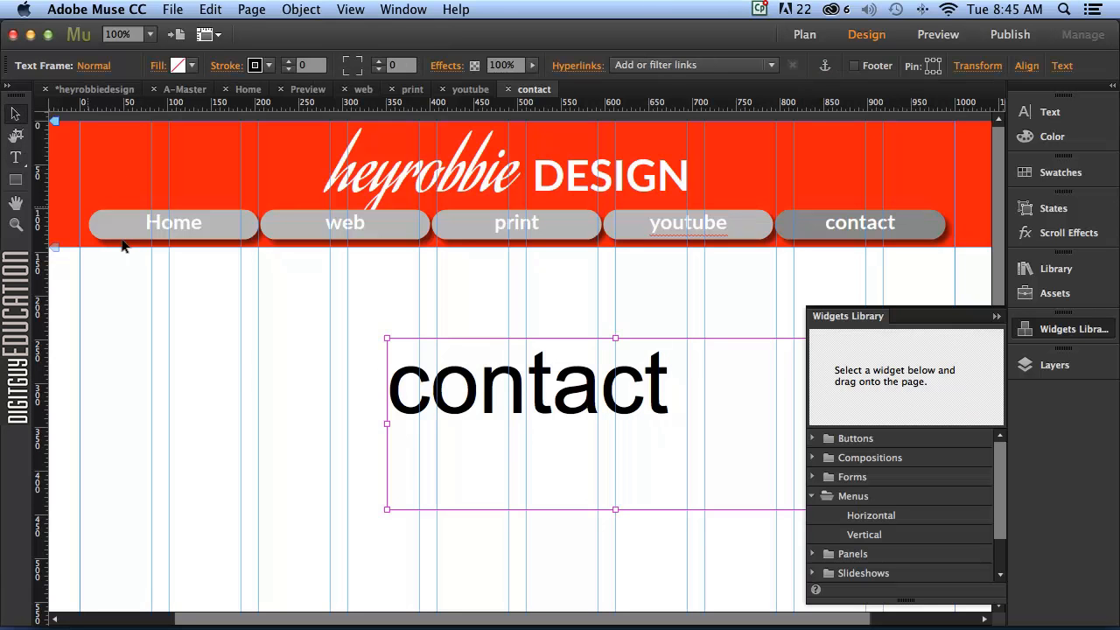
left_click(243, 365)
key("super+s")
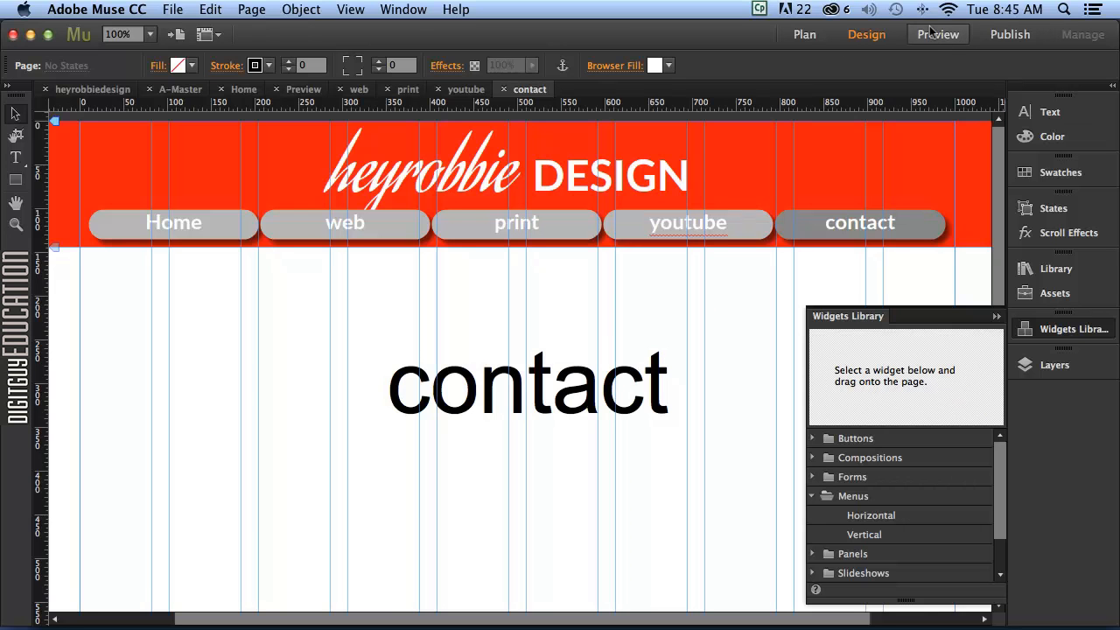
Step: Preview the whole site in the browser and open the web, print, youtube and contact pages through the navigation menu
left_click(172, 8)
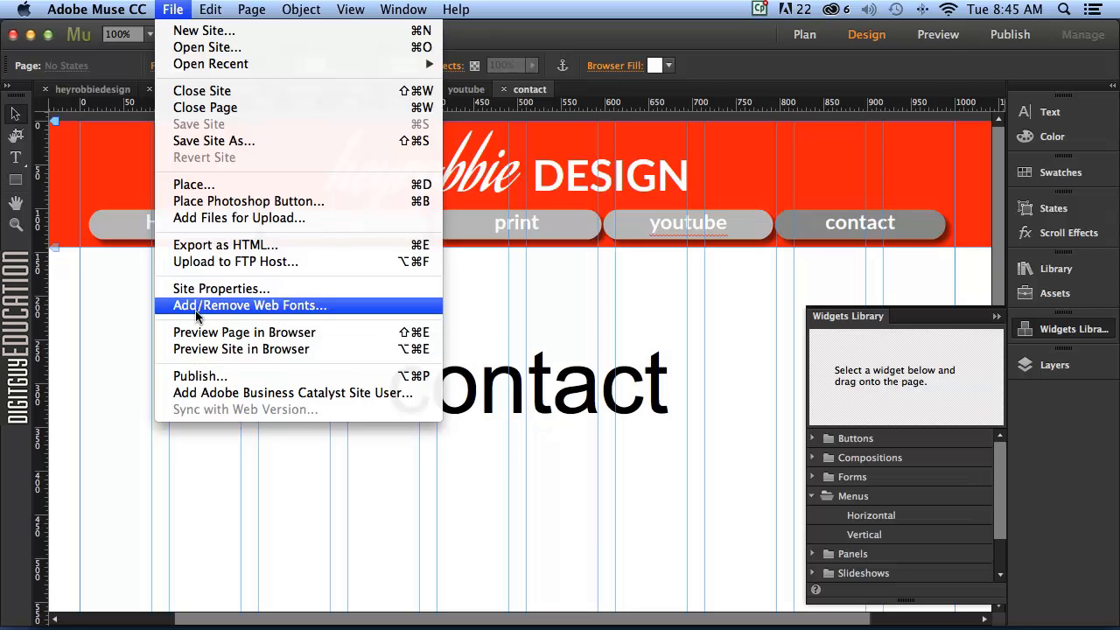
left_click(199, 349)
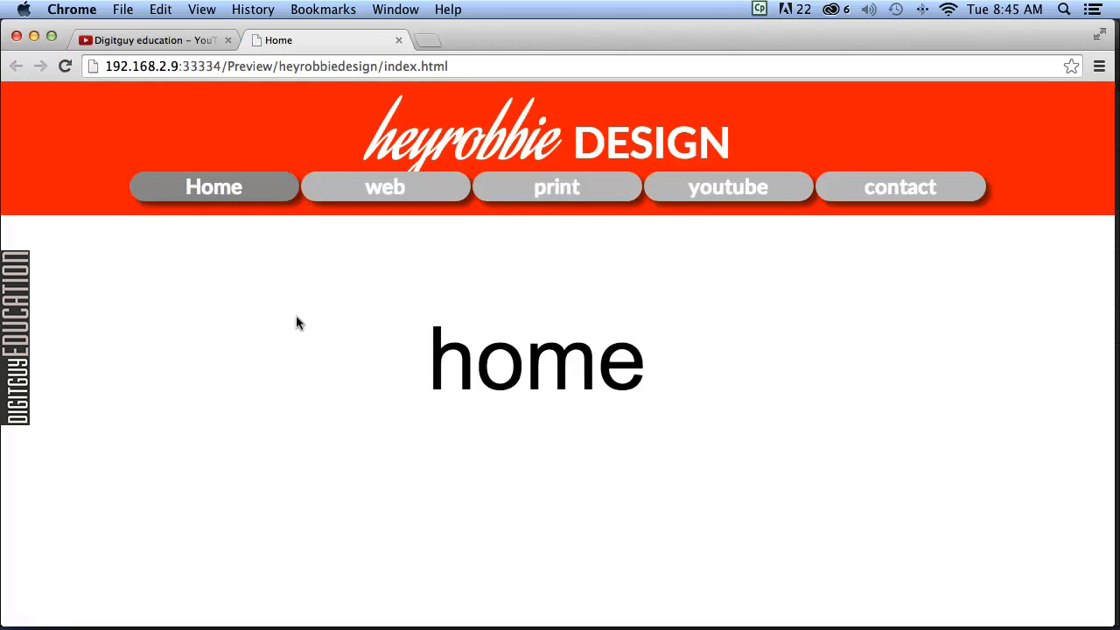
left_click(373, 186)
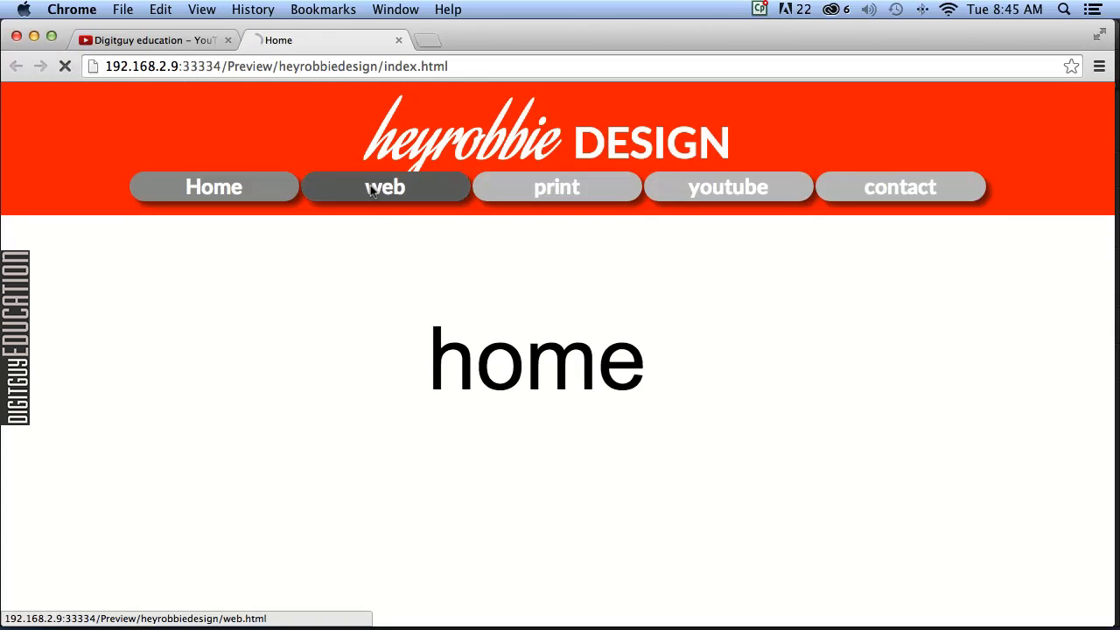
left_click(555, 190)
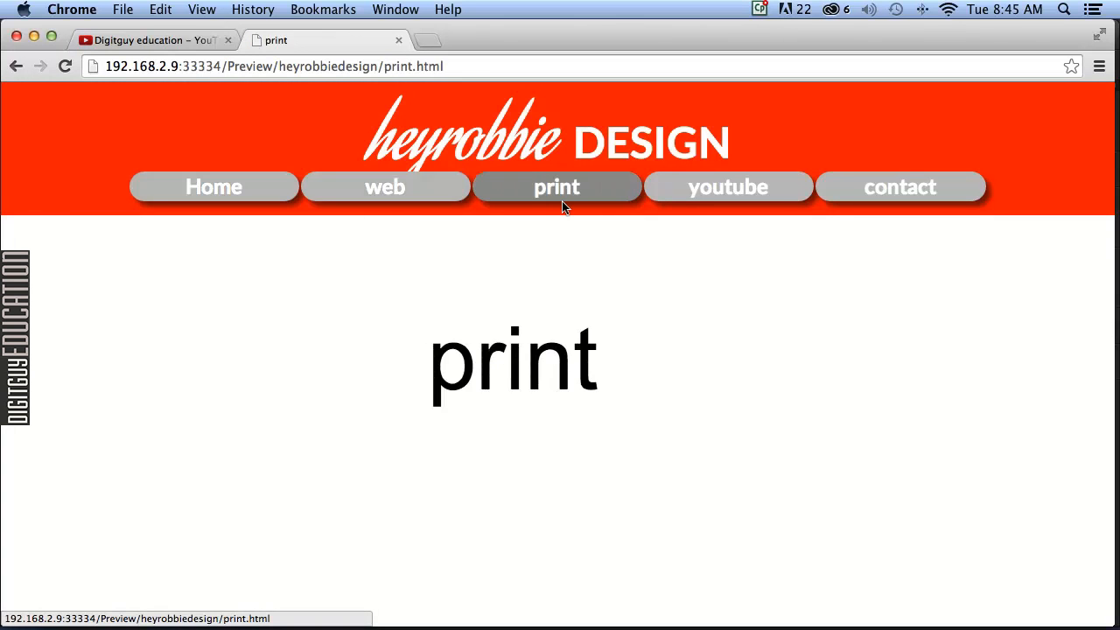
left_click(695, 187)
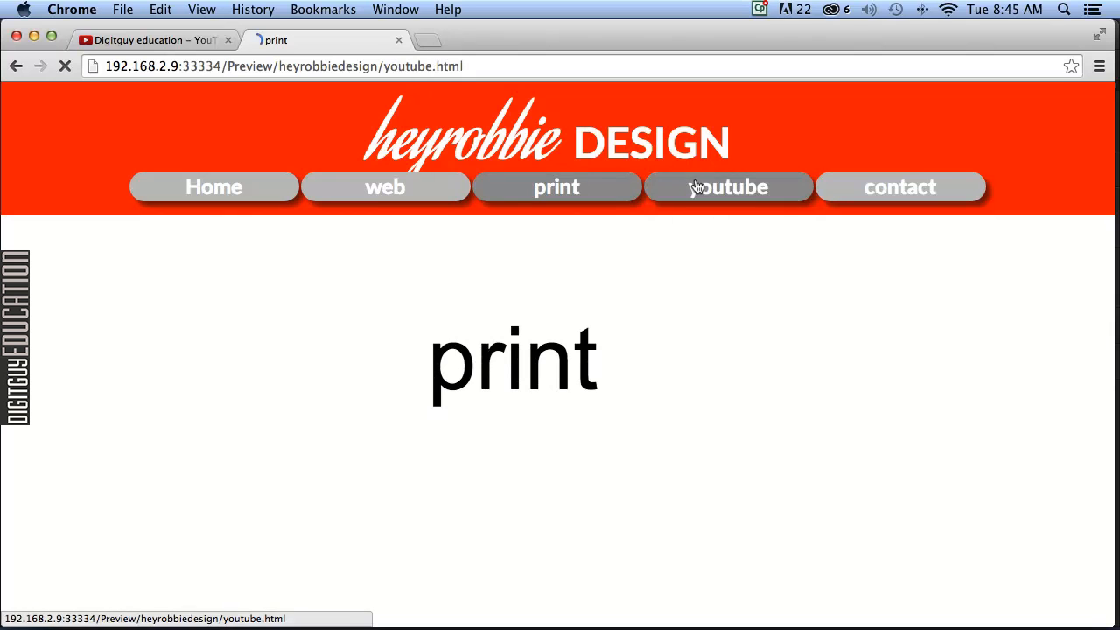
left_click(895, 187)
scroll(884, 283, "down", 5)
scroll(884, 281, "up", 10)
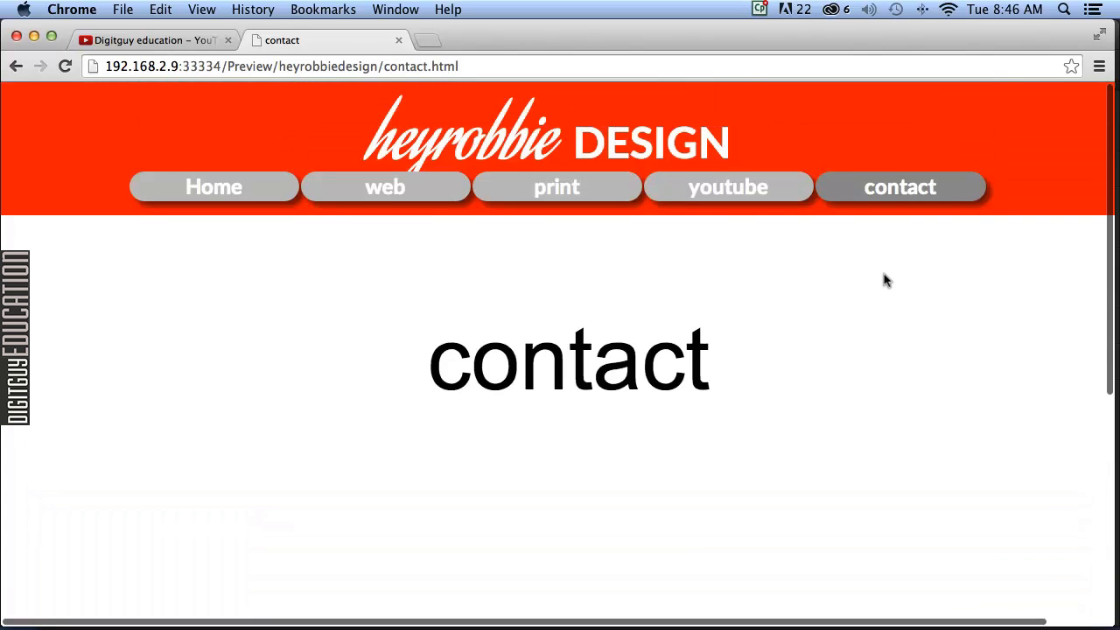
scroll(884, 280, "down", 3)
scroll(884, 280, "up", 3)
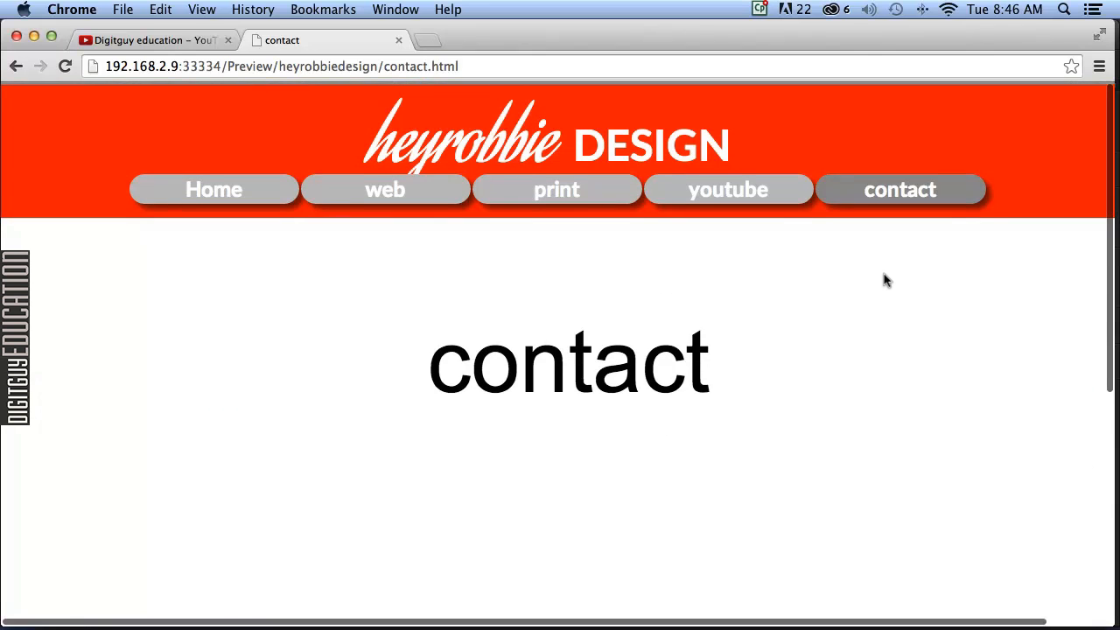
Step: Test the menu links backwards through print and web to Home, and forwards again to the contact page
left_click(525, 184)
left_click(418, 187)
left_click(203, 186)
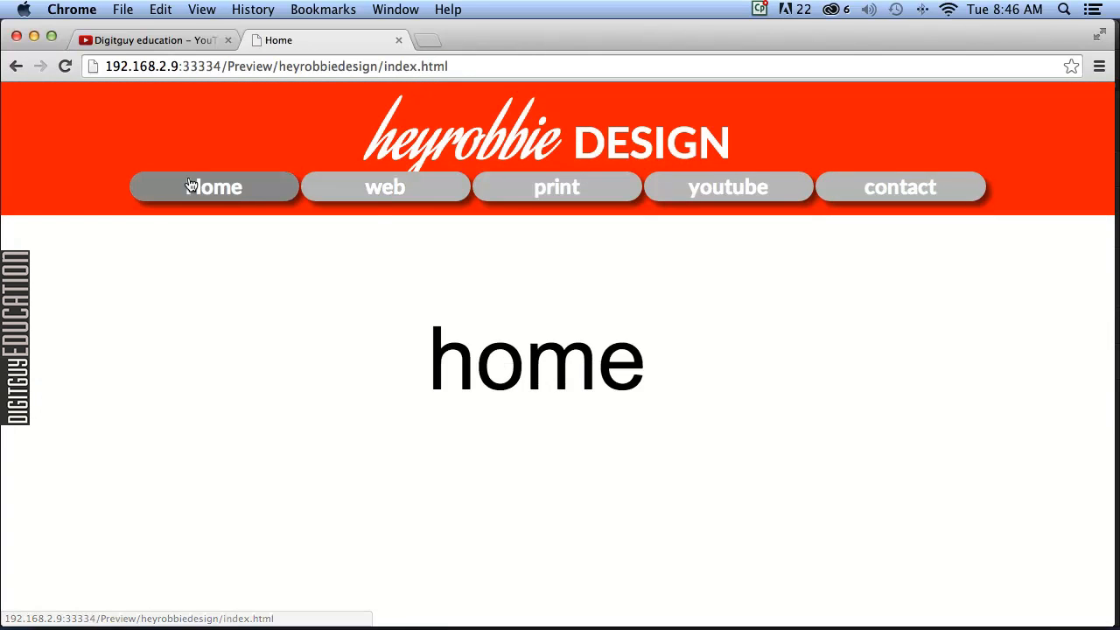
left_click(362, 181)
left_click(516, 187)
left_click(717, 184)
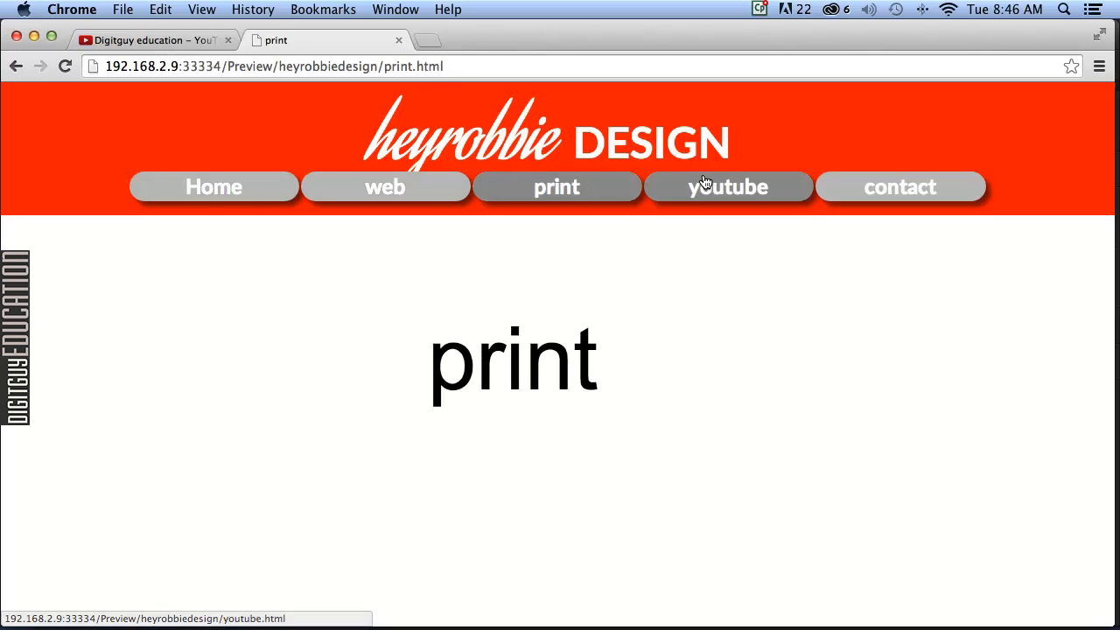
left_click(915, 187)
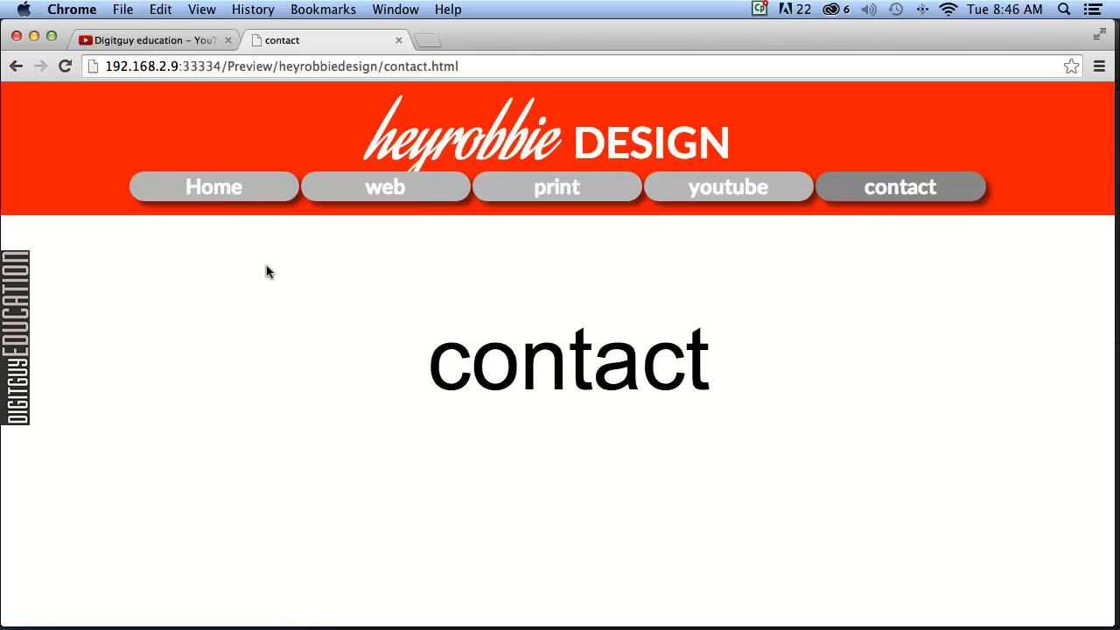
Step: Check every menu link once more from Home to contact, close the browser preview and return to Adobe Muse
left_click(244, 184)
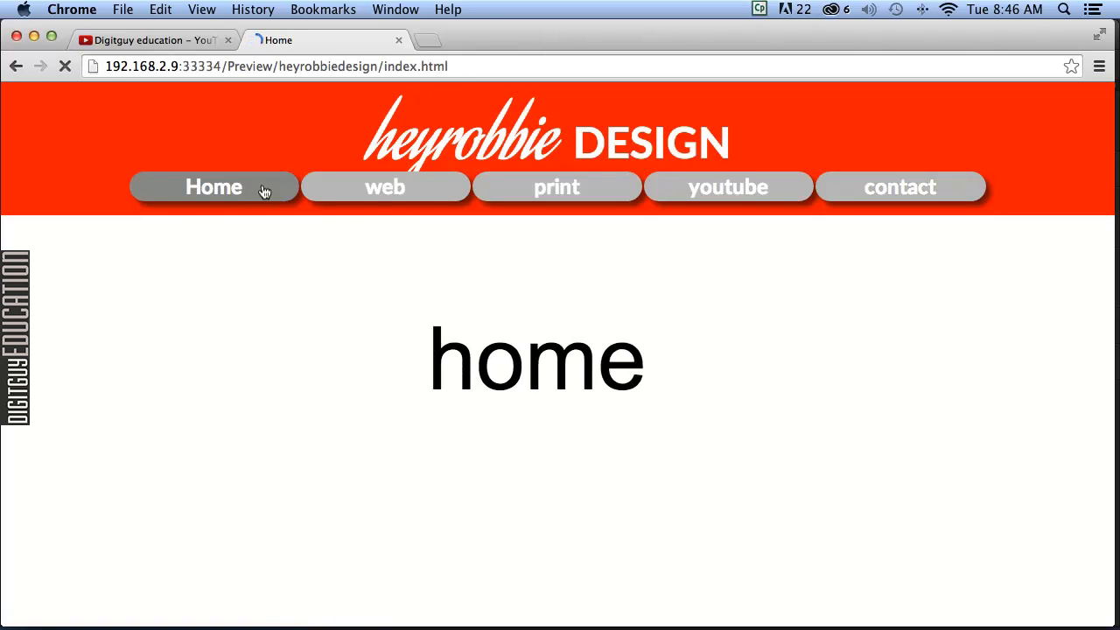
left_click(252, 187)
left_click(378, 185)
left_click(540, 192)
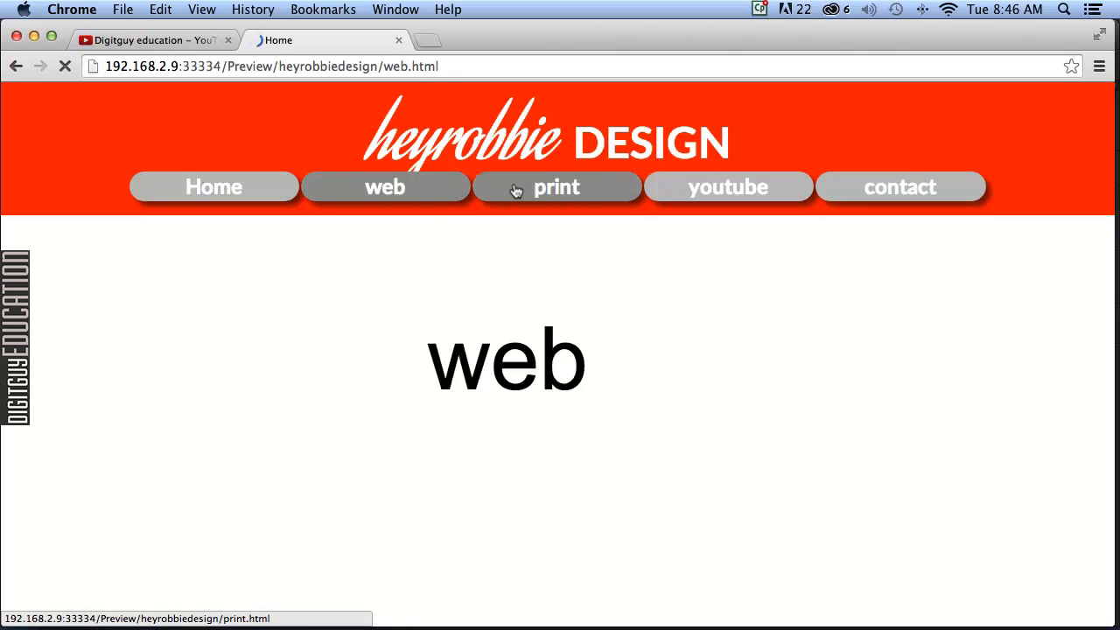
left_click(676, 181)
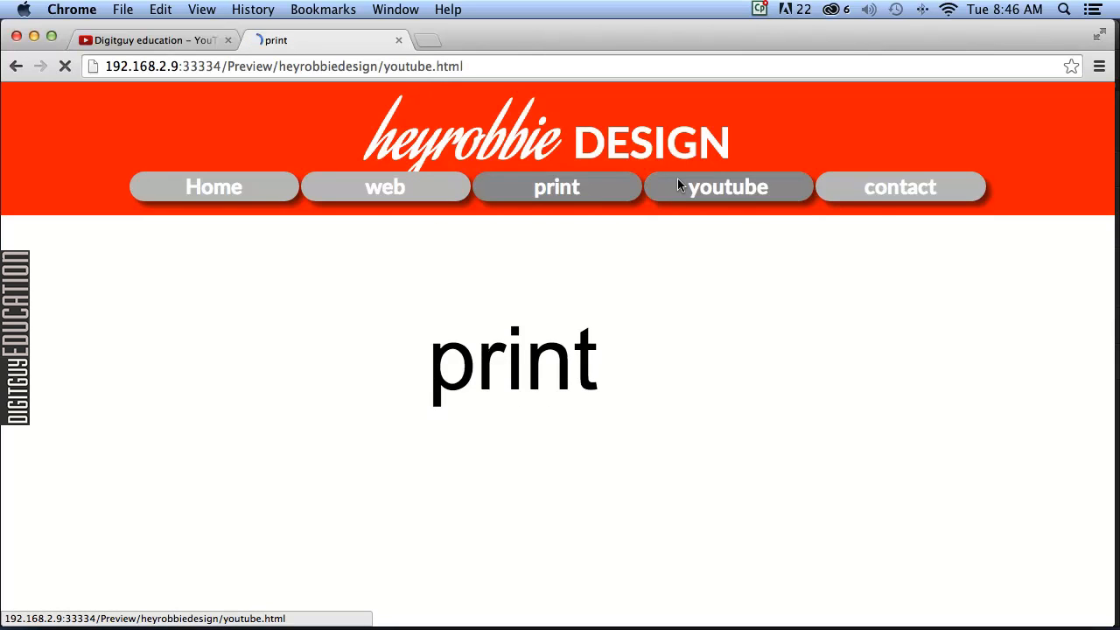
left_click(862, 187)
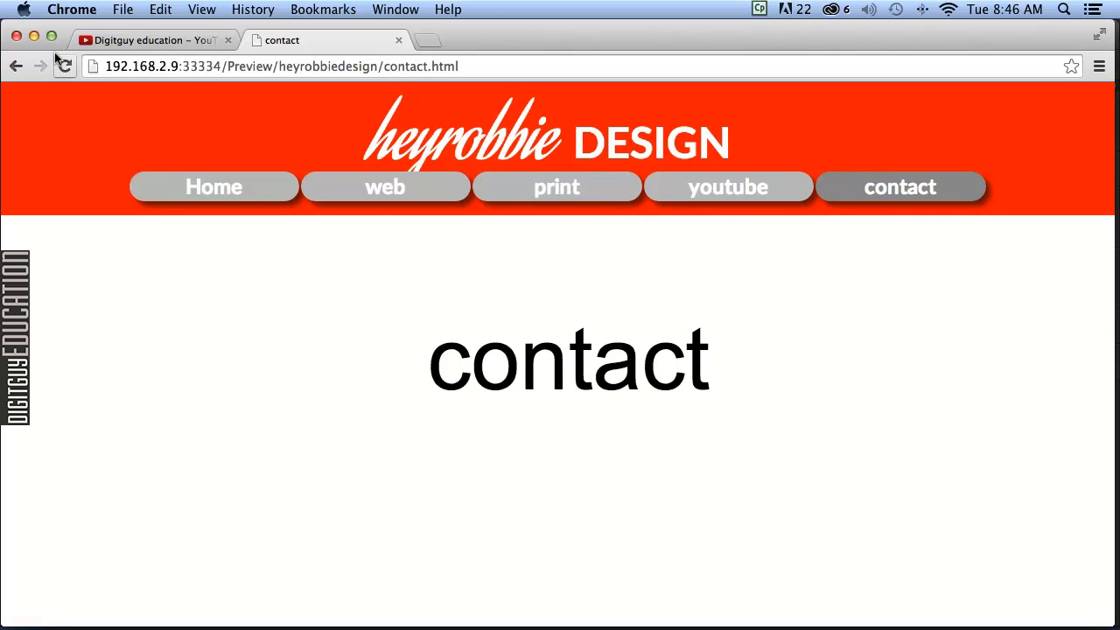
left_click(14, 35)
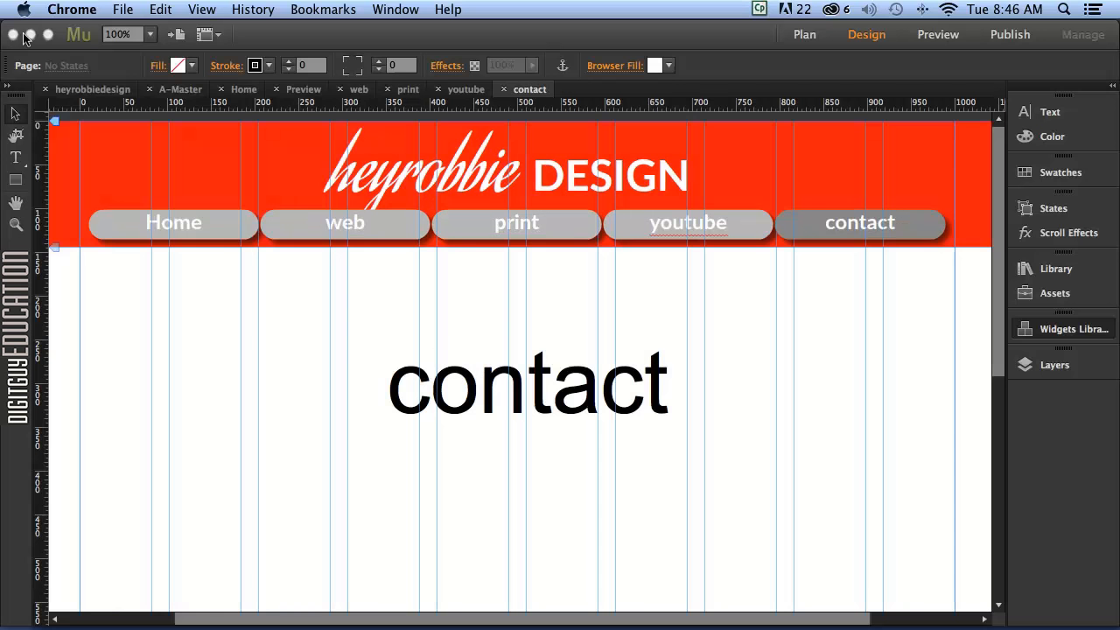
left_click(404, 320)
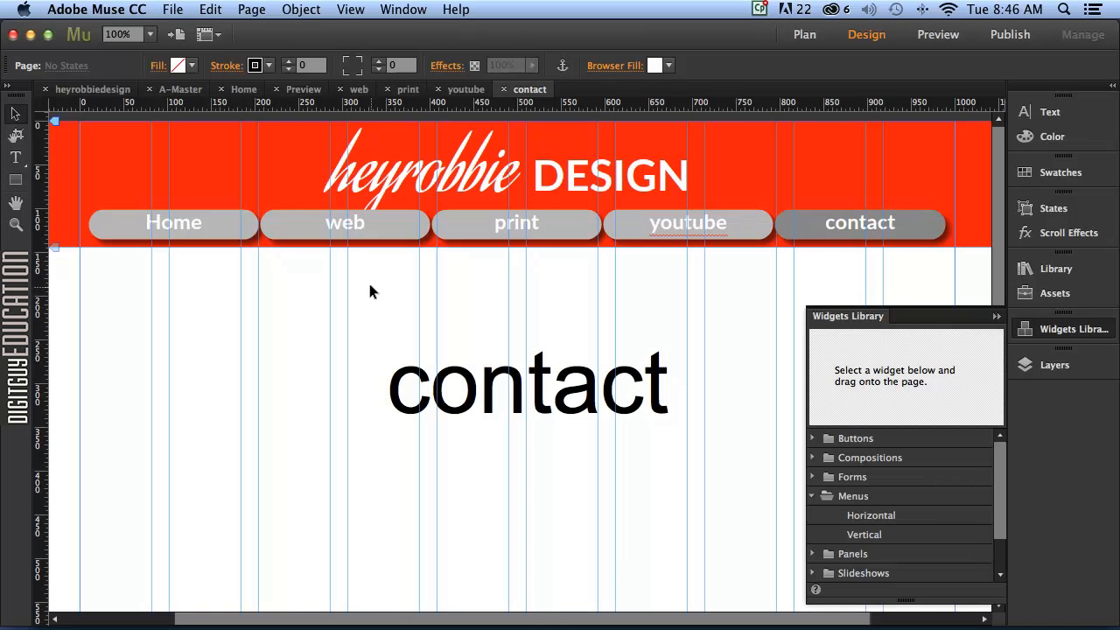